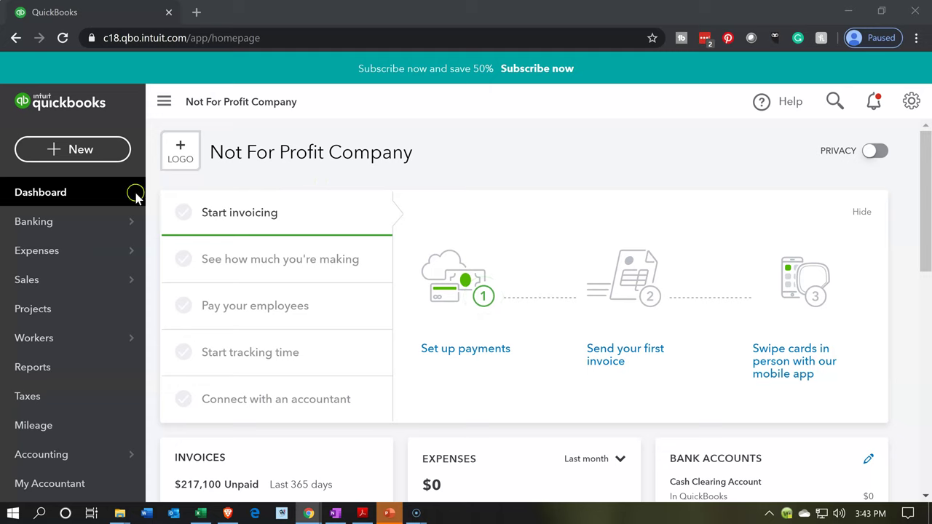
Switch to the Excel workbook and review sheet 10's expense allocation table, Statement of Financial Position and Statement of Activities.
mouse_move(99, 211)
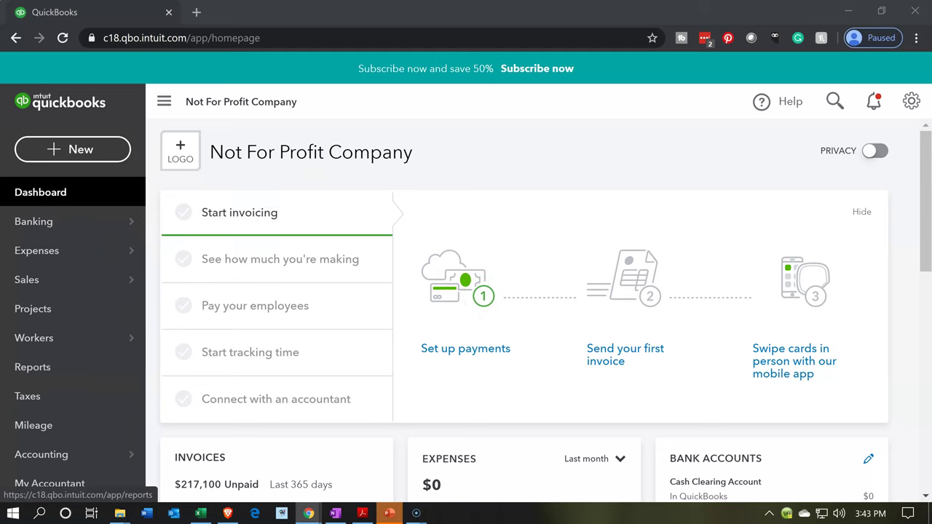
key("alt+Tab")
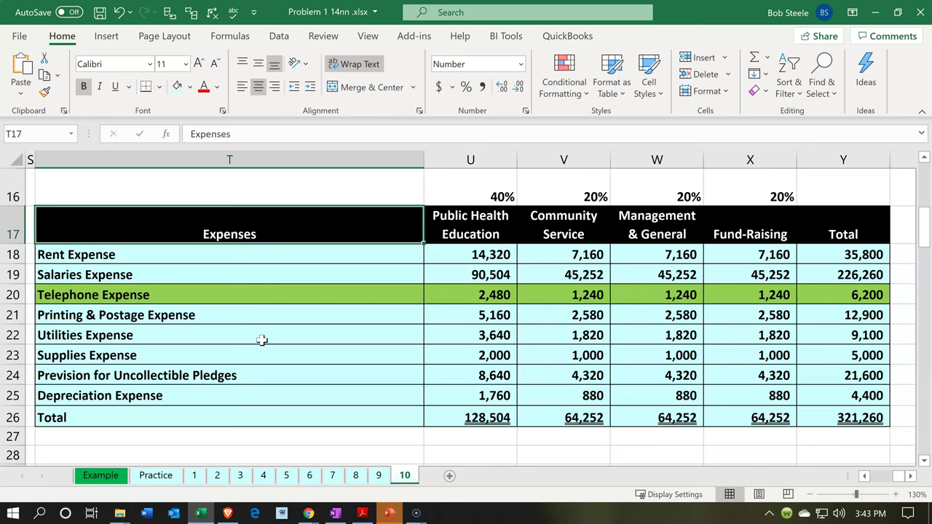
left_click(261, 340)
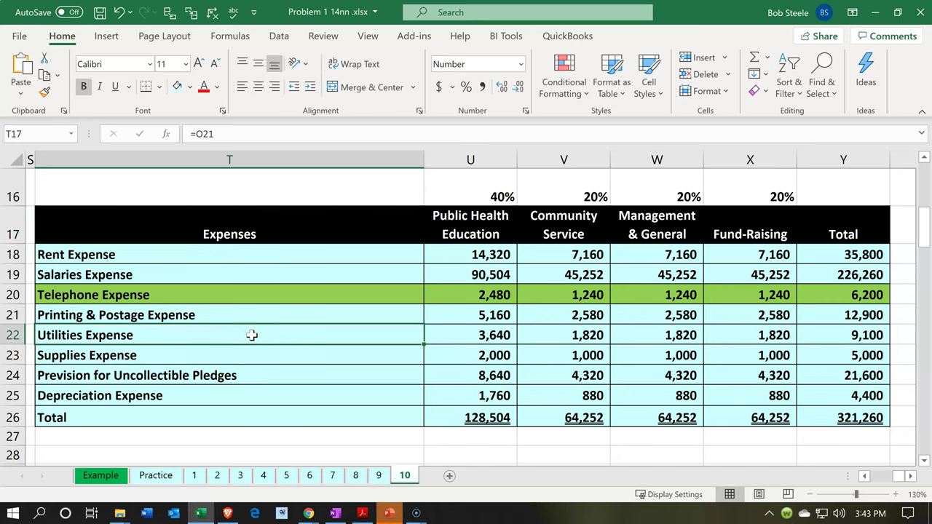
scroll(251, 335, "down", 4)
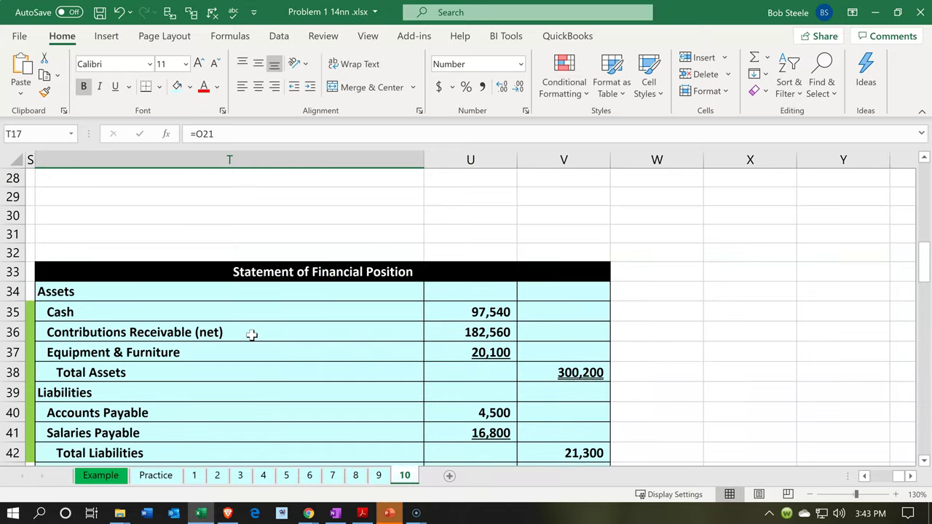
scroll(251, 335, "down", 3)
scroll(250, 333, "down", 1)
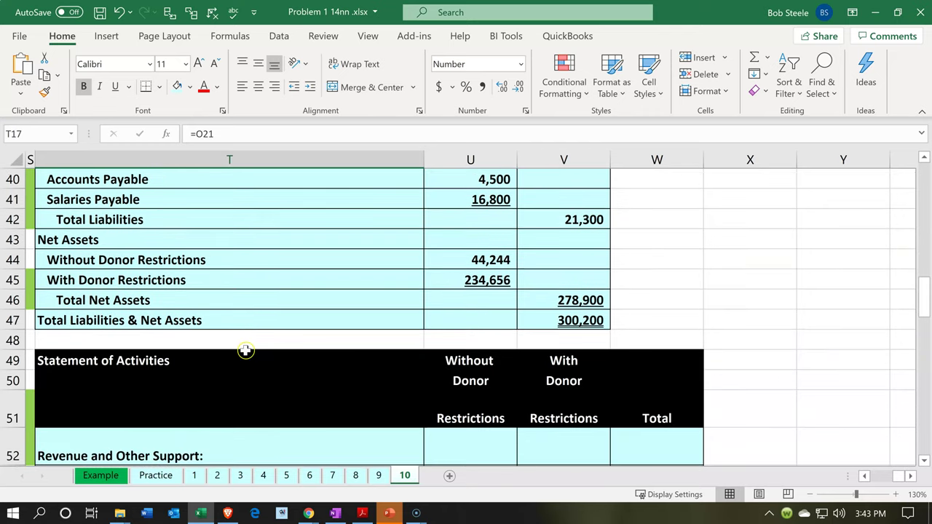
left_click(245, 358)
scroll(246, 358, "down", 2)
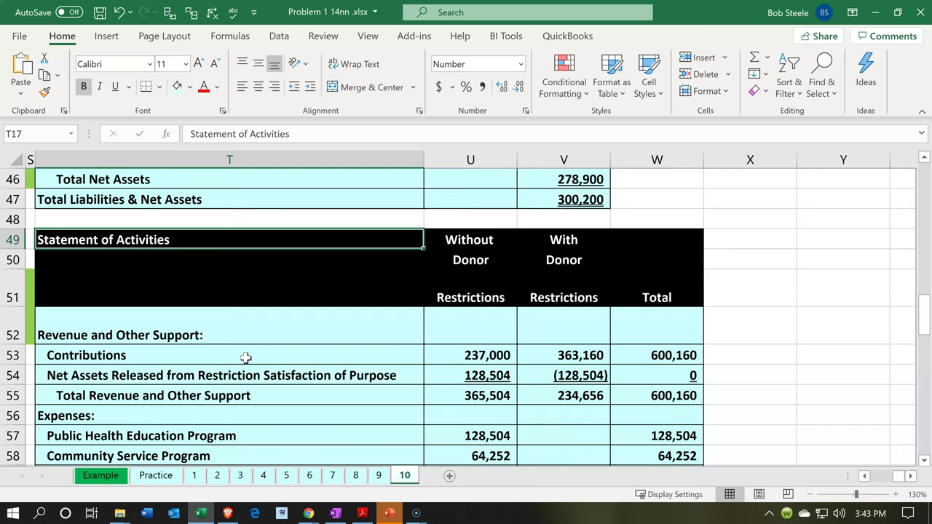
scroll(245, 358, "down", 1)
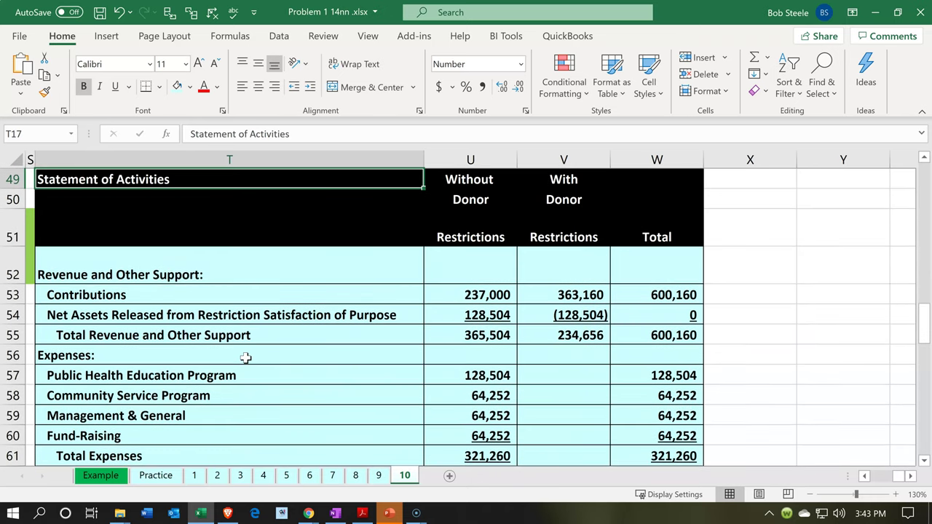
scroll(246, 358, "up", 7)
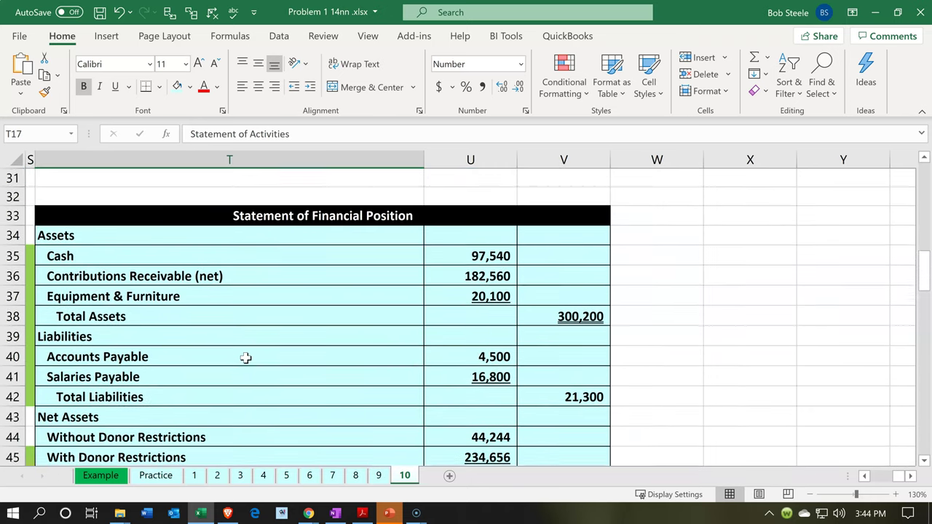
scroll(245, 358, "up", 4)
left_click(246, 358)
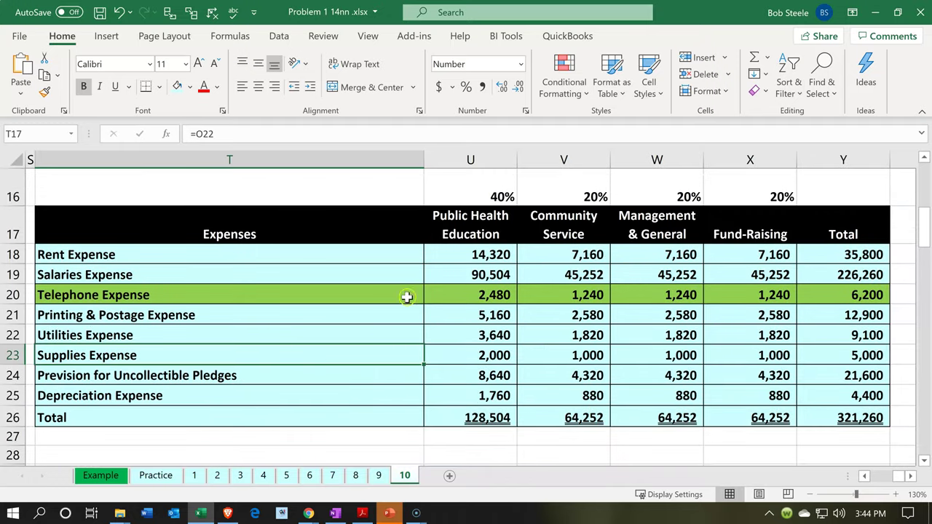
left_click(451, 233)
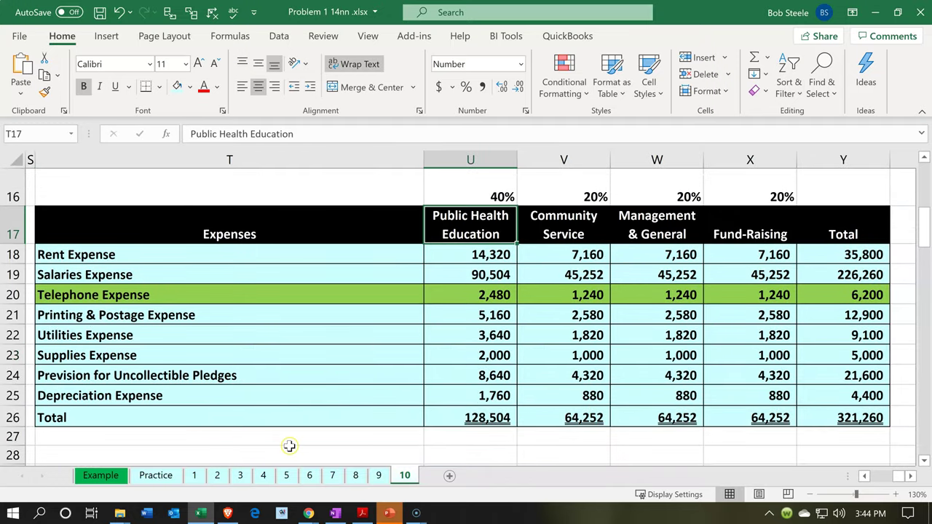
Examine the Net Assets section of the Statement of Financial Position, comparing amounts without and with donor restrictions.
scroll(289, 446, "down", 3)
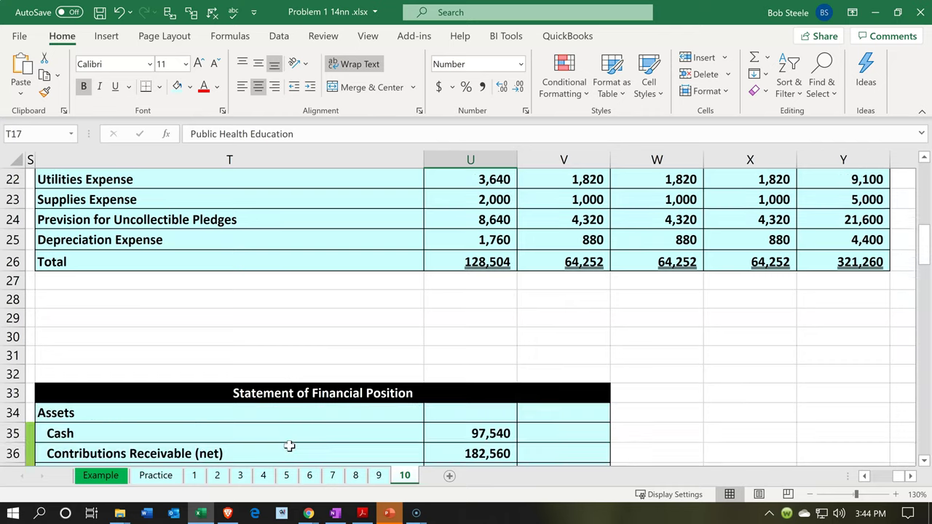
scroll(289, 446, "down", 3)
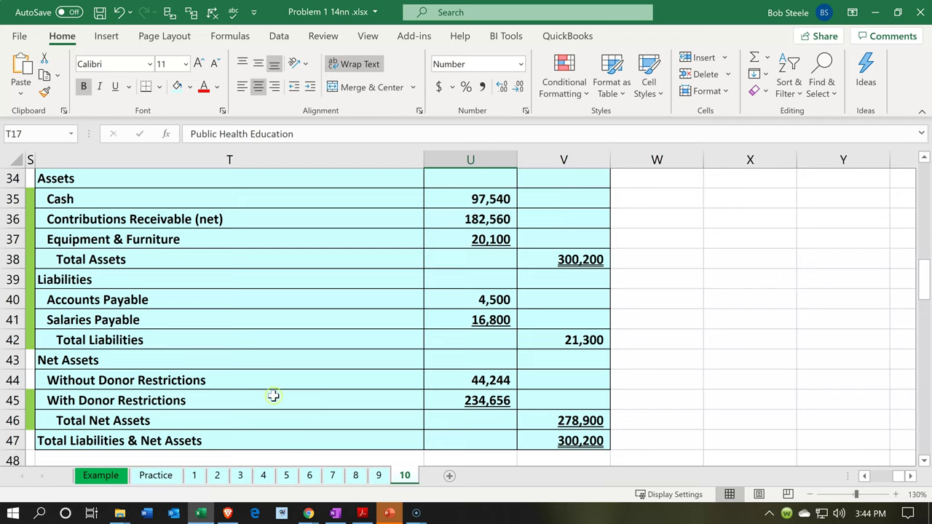
left_click(270, 363)
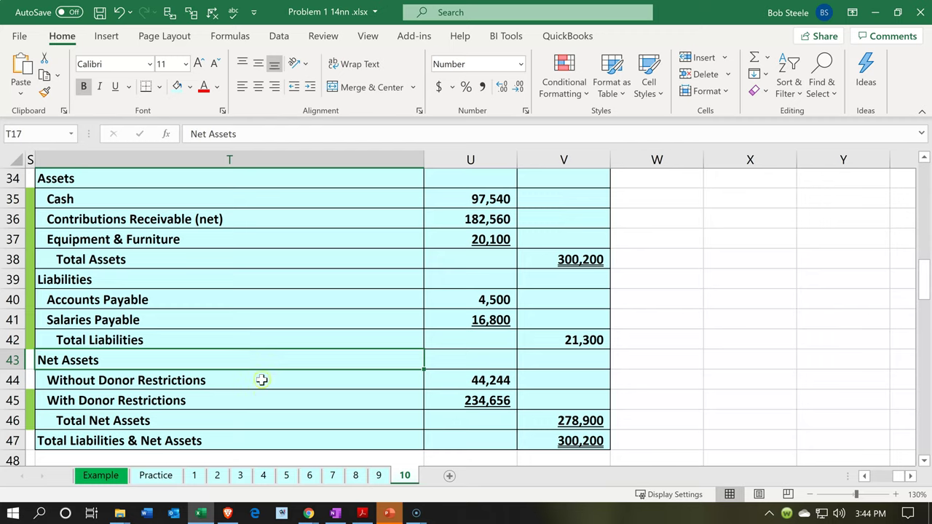
left_click(262, 380)
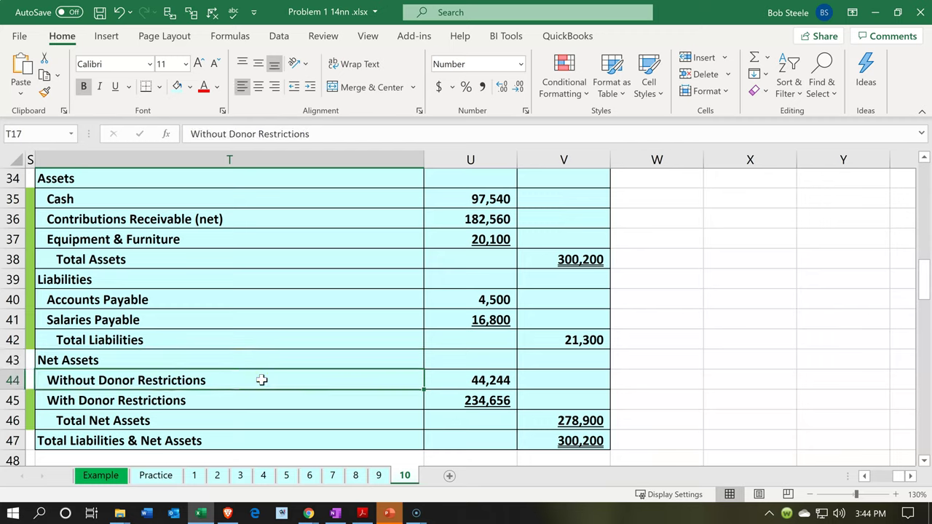
key("Down")
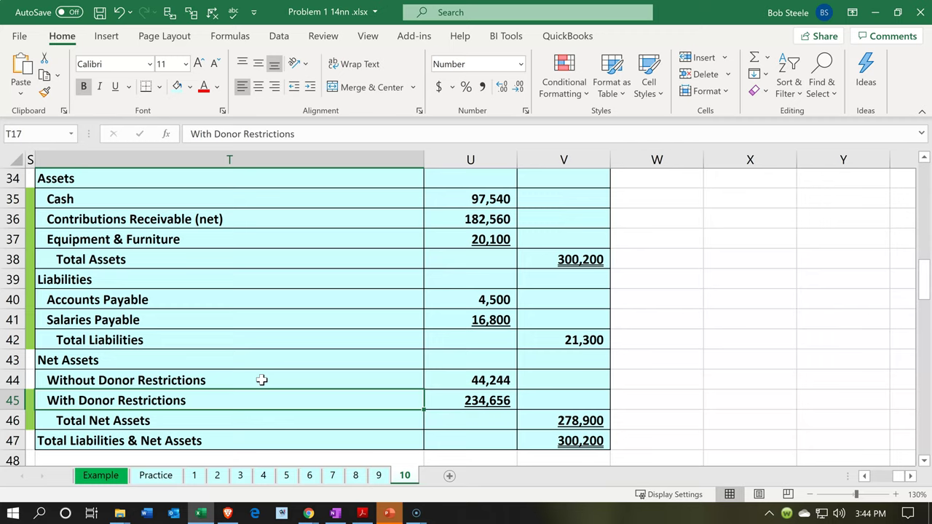
key("Right")
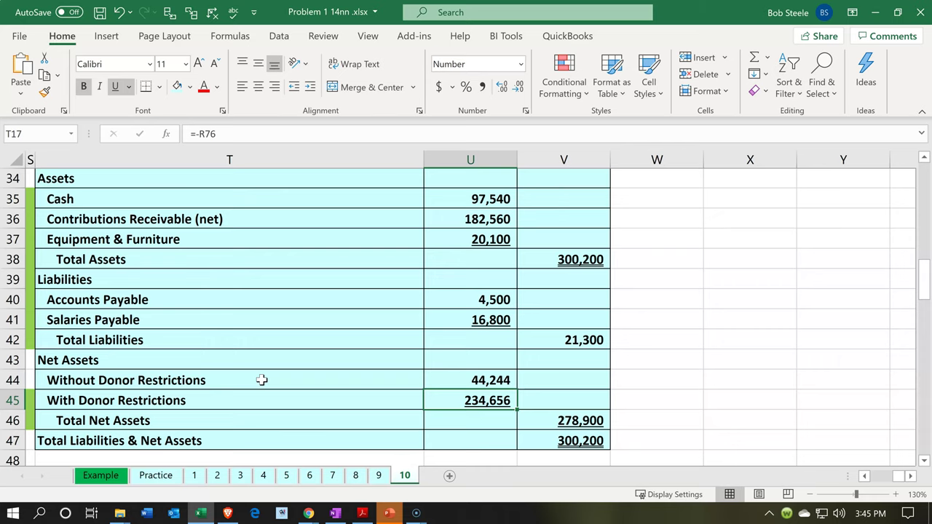
Examine the Statement of Activities columns by donor restriction, including contributions and net assets released from restriction.
scroll(261, 379, "down", 3)
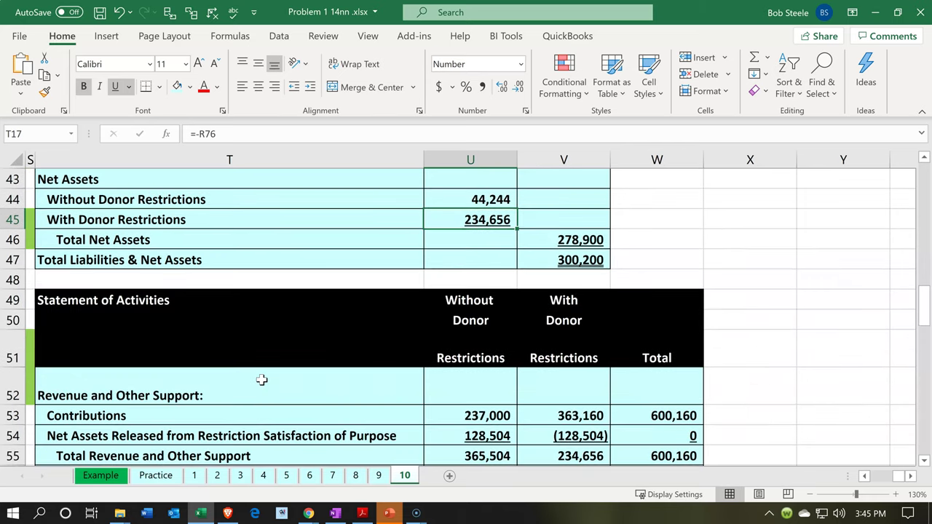
scroll(262, 380, "down", 1)
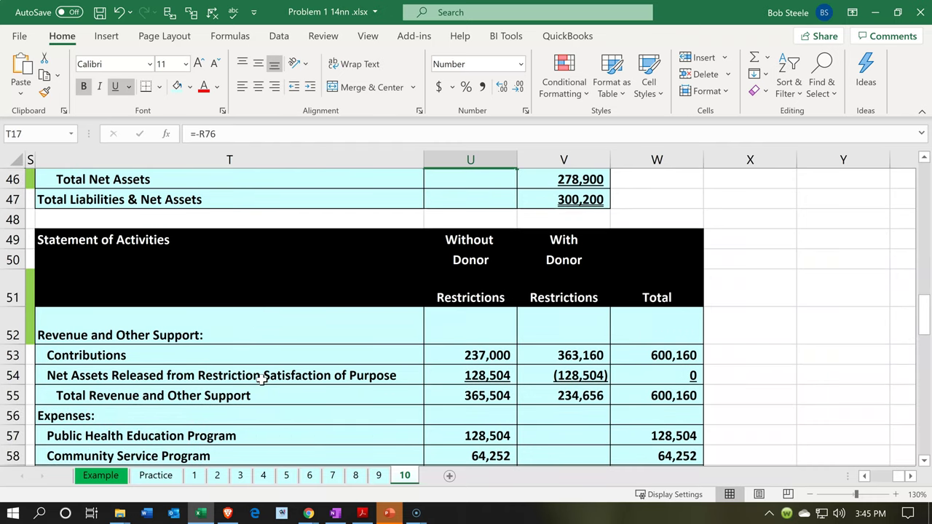
left_click(451, 311)
left_click(447, 301)
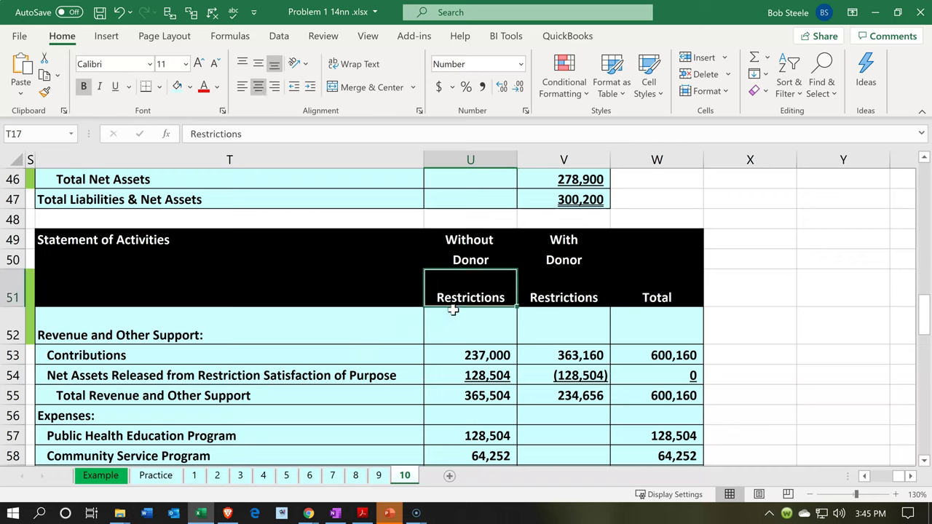
key("Right")
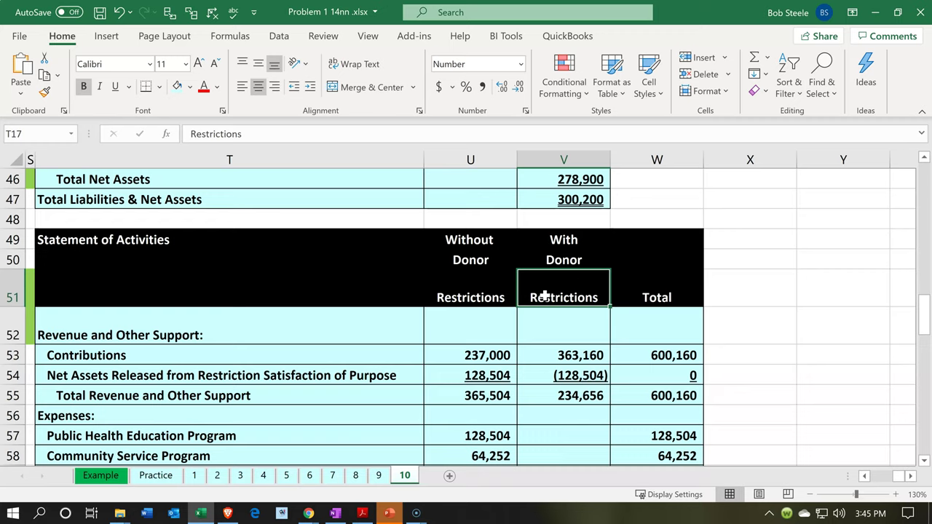
left_click(574, 356)
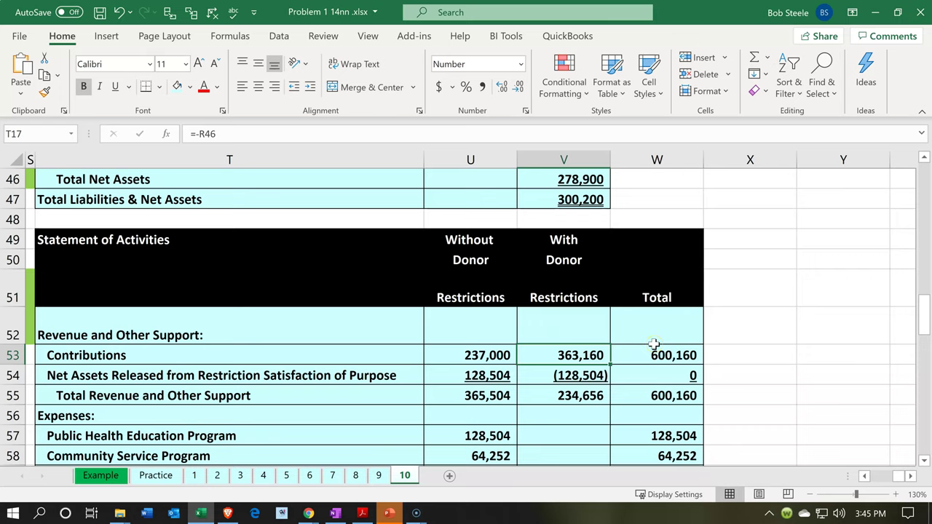
key("Down")
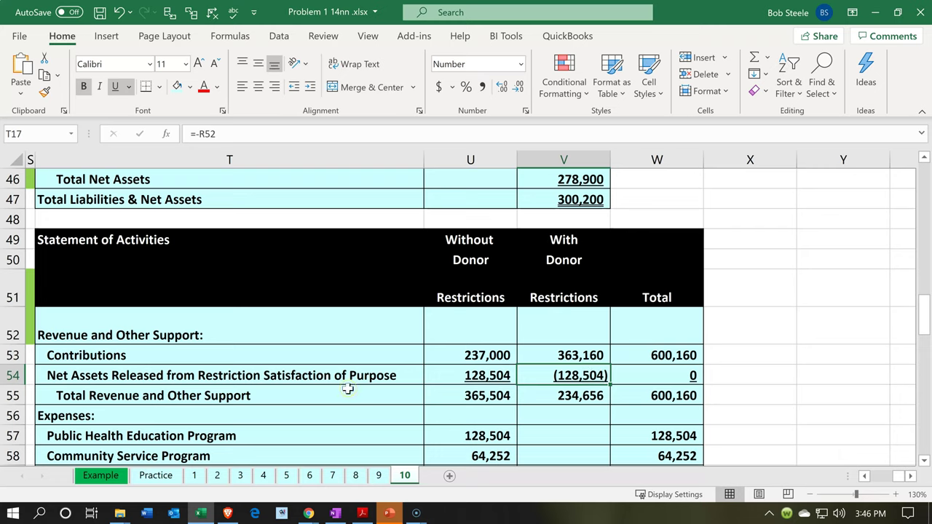
Switch back to QuickBooks in the browser and open the Profit and Loss report from the favorite reports.
left_click(200, 514)
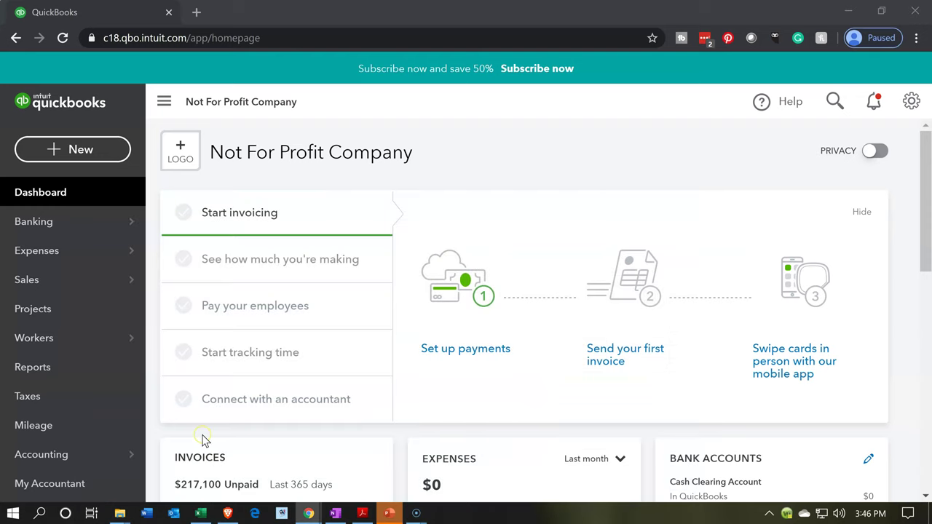
left_click(63, 375)
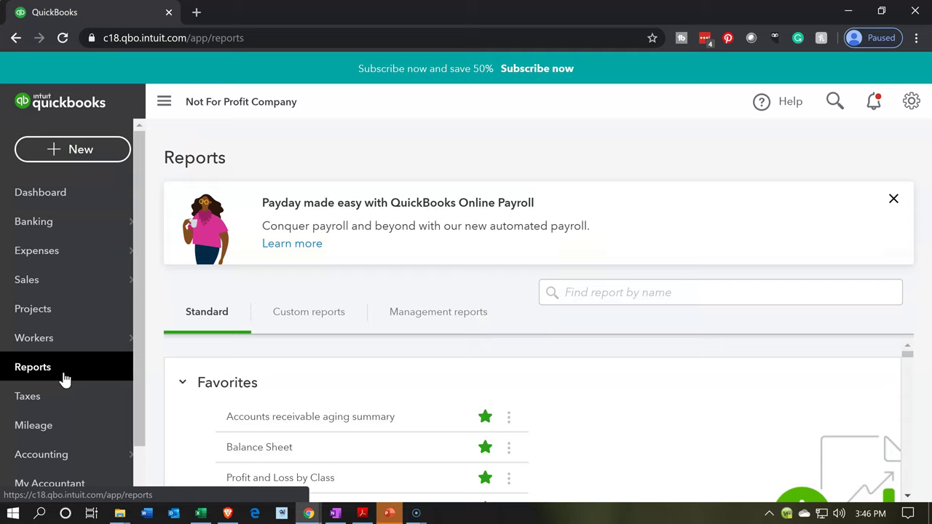
left_click(141, 126)
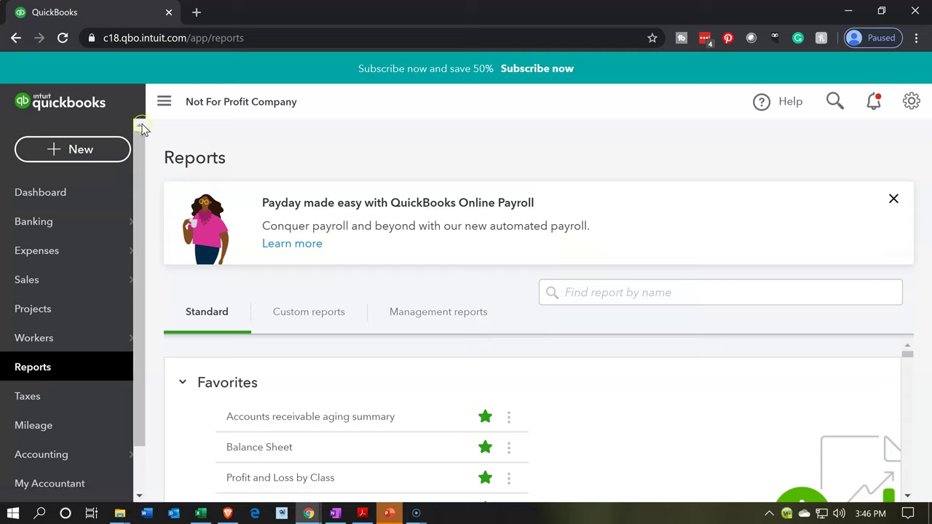
left_click(212, 306)
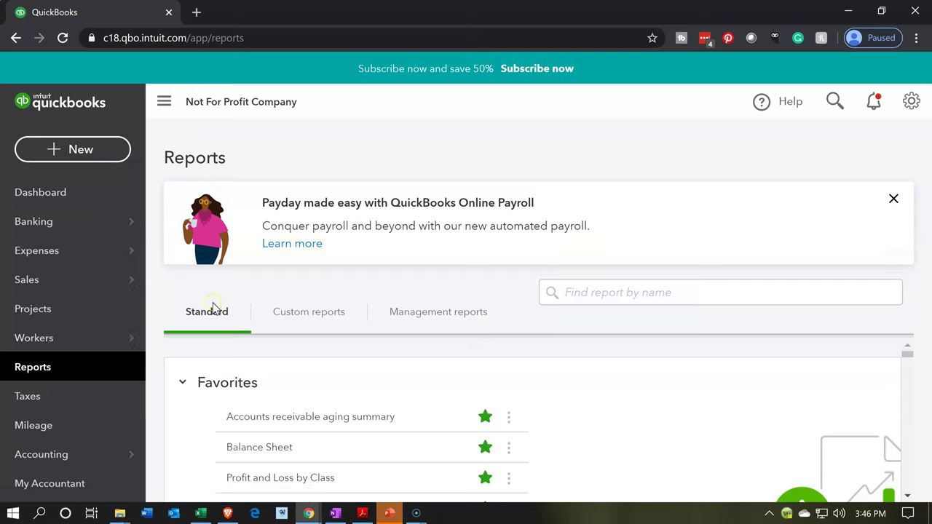
scroll(225, 478, "down", 1)
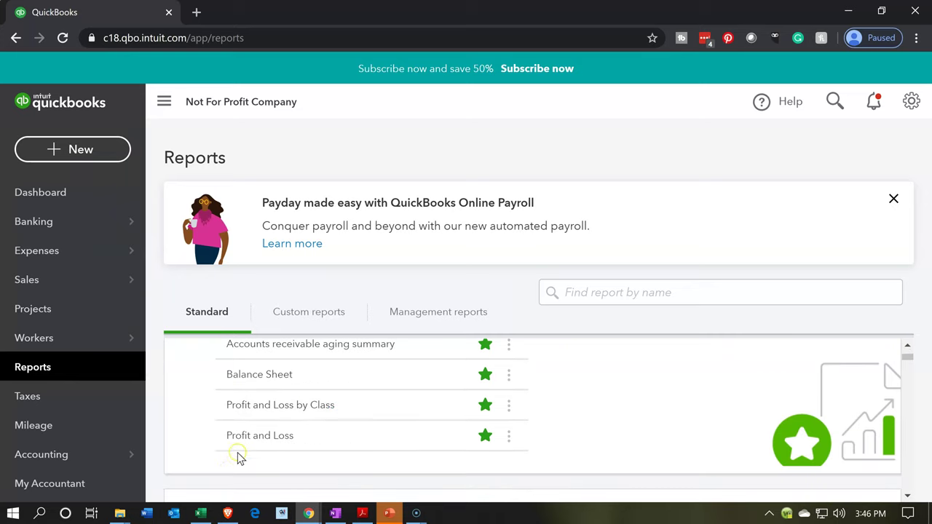
left_click(243, 441)
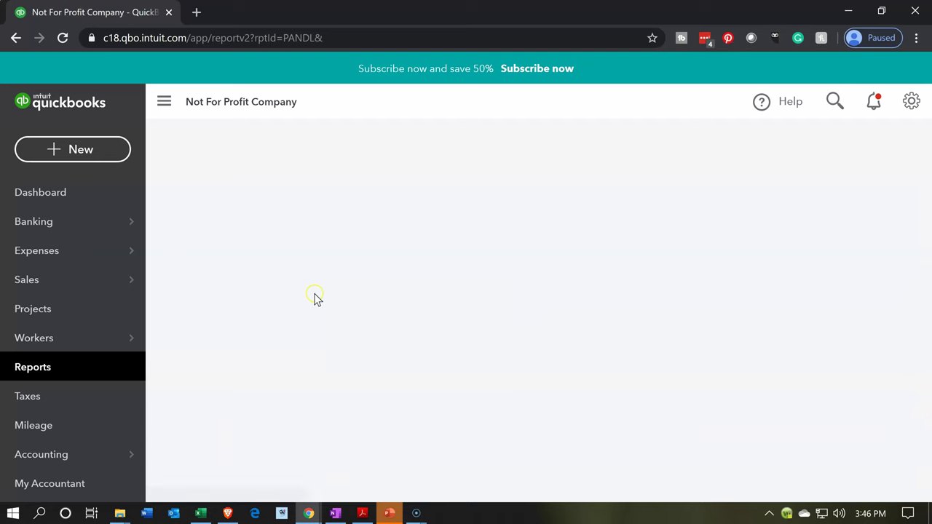
scroll(315, 298, "down", 3)
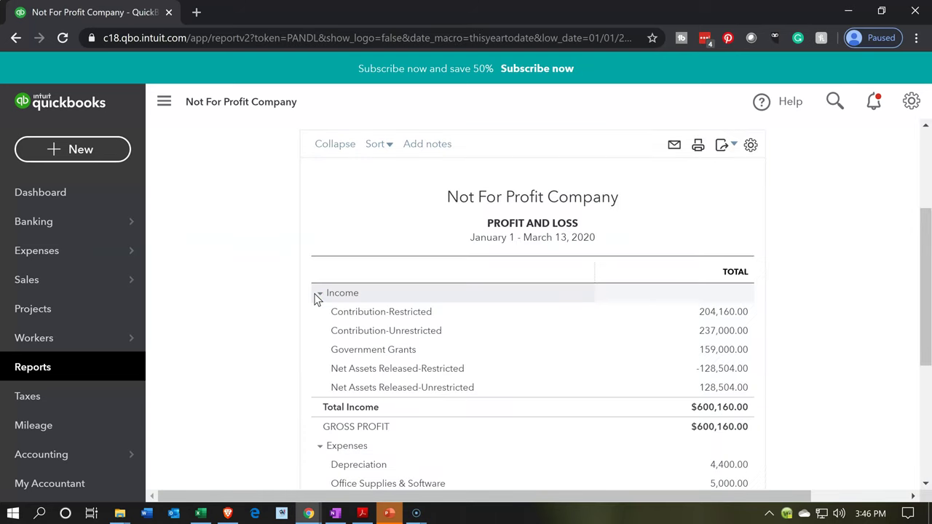
Run the Profit and Loss report for the period 01/01/2020 to 01/31/2020.
scroll(314, 297, "up", 3)
left_click(384, 214)
triple_click(385, 215)
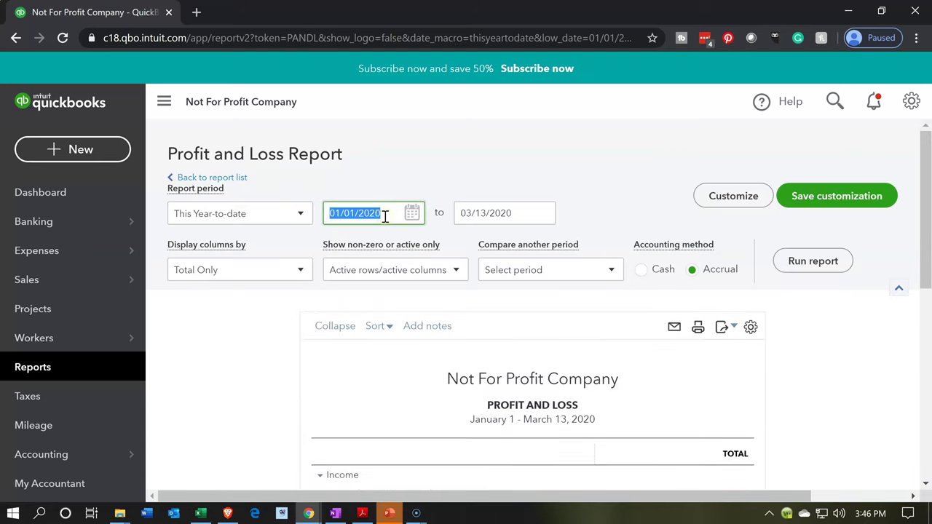
key("Tab")
type("01")
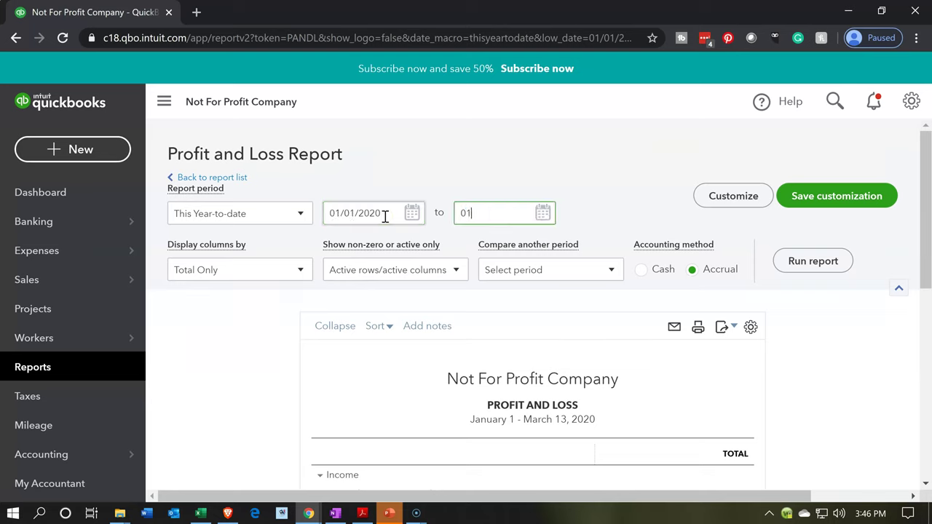
type("/31/2020")
key("Tab")
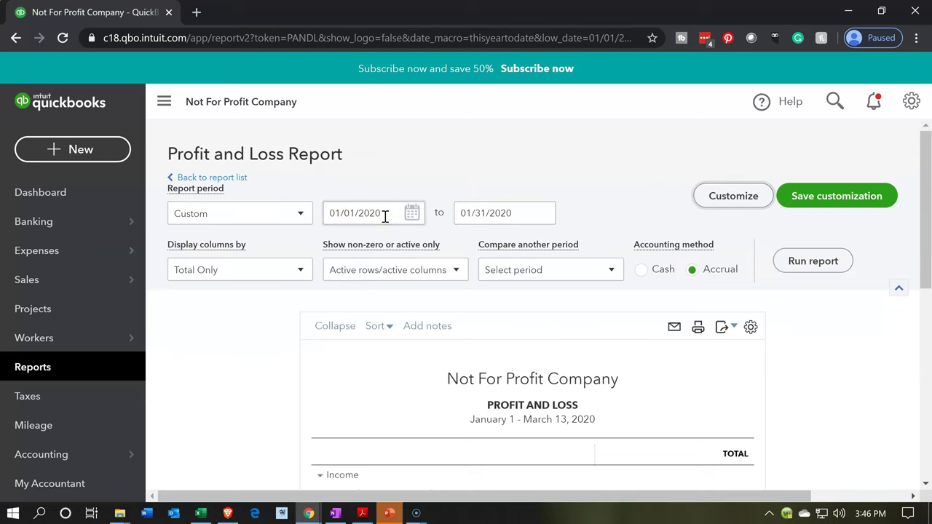
left_click(815, 261)
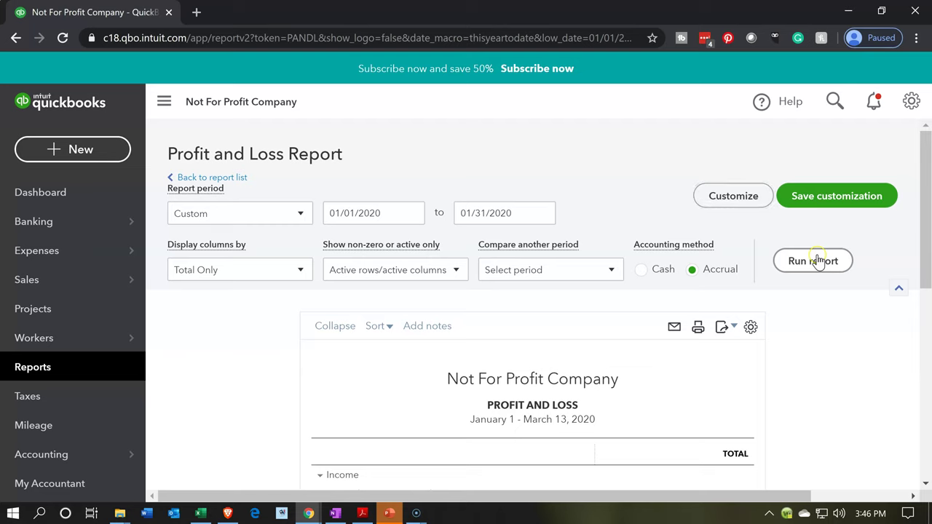
scroll(808, 263, "down", 3)
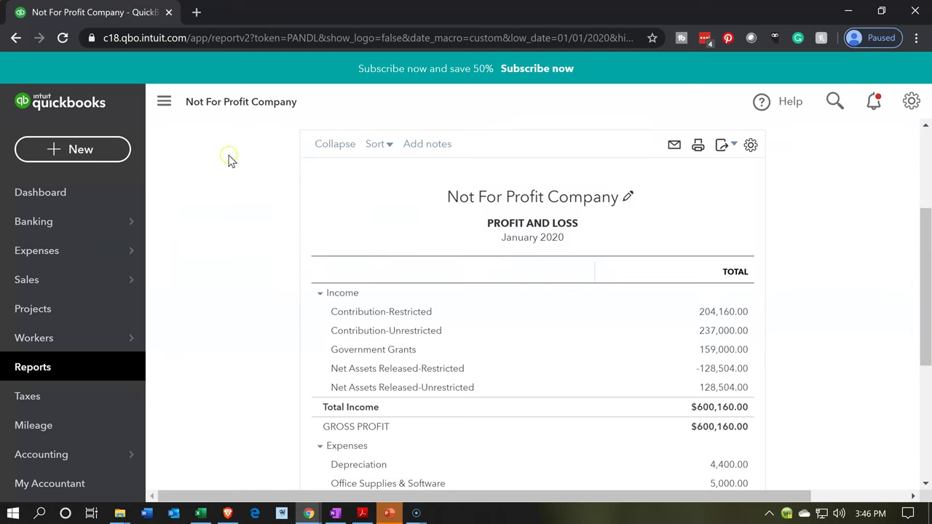
Duplicate the browser tab holding the January 2020 Profit and Loss report.
right_click(130, 12)
left_click(145, 60)
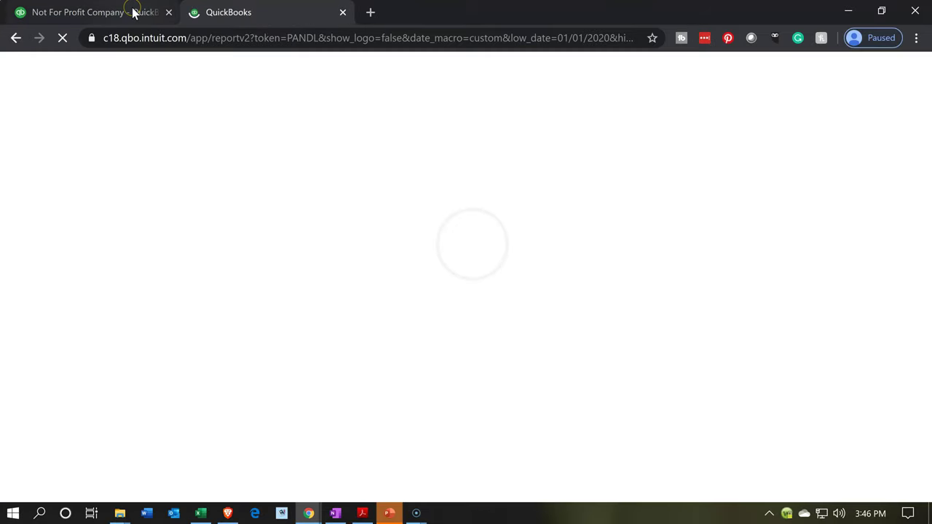
Hide the navigation sidebar and enlarge the page in the duplicated Profit and Loss tab.
left_click(133, 12)
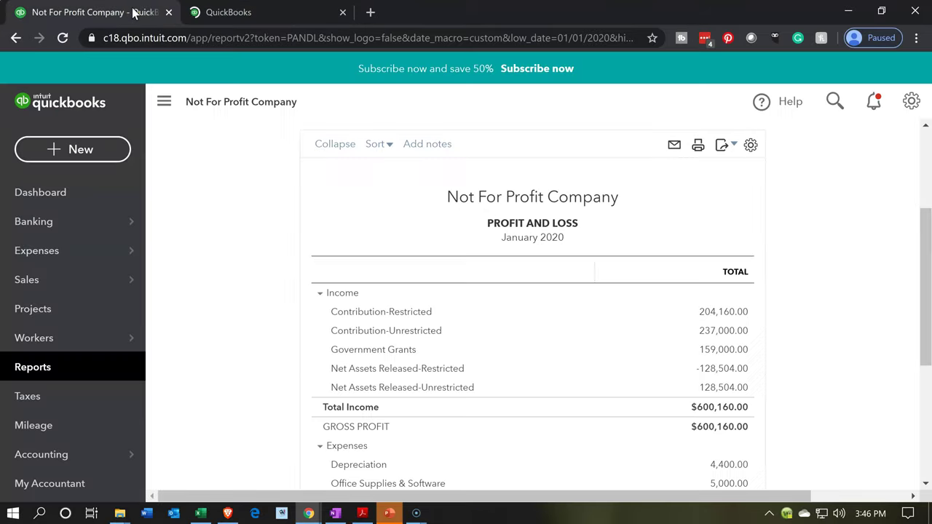
left_click(283, 362)
left_click(263, 14)
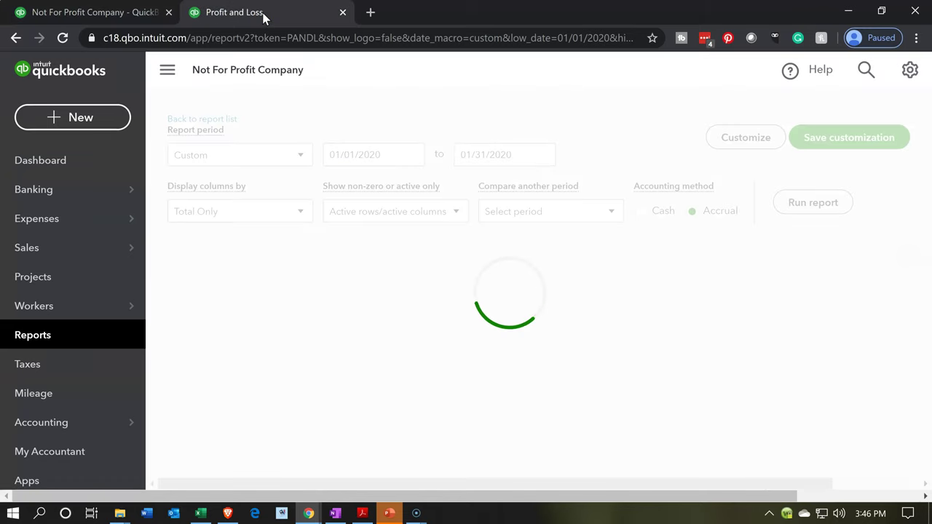
left_click(168, 73)
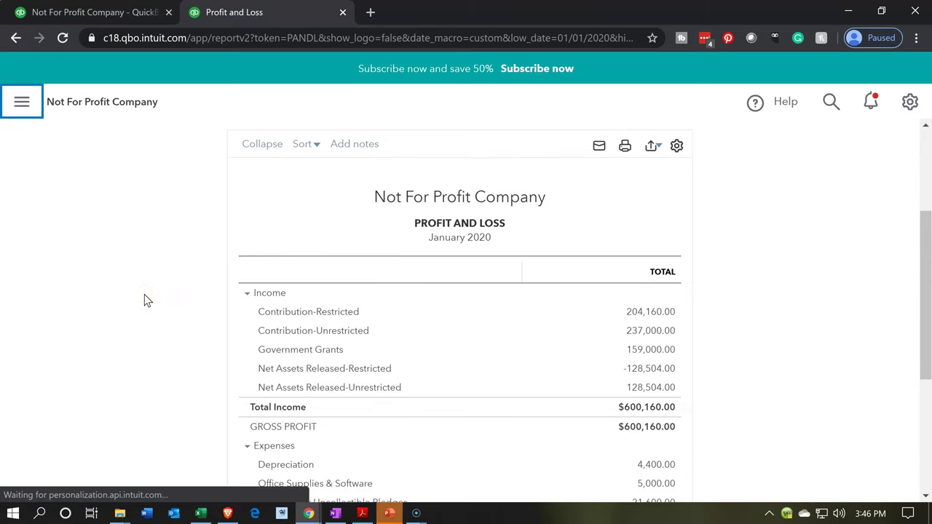
key("ctrl+plus")
key("ctrl+plus")
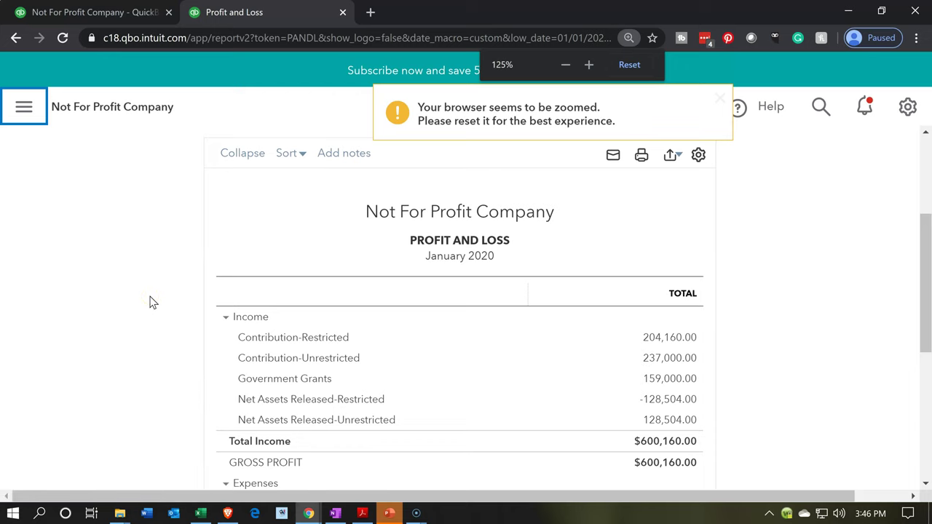
left_click(140, 344)
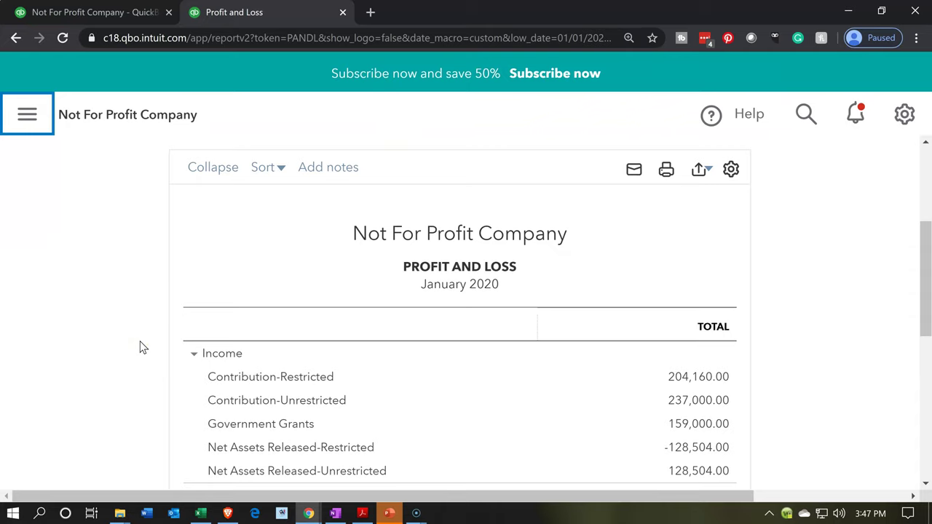
Run the January 2020 Profit and Loss report with columns displayed by Classes and review the restricted class columns.
scroll(142, 346, "up", 1)
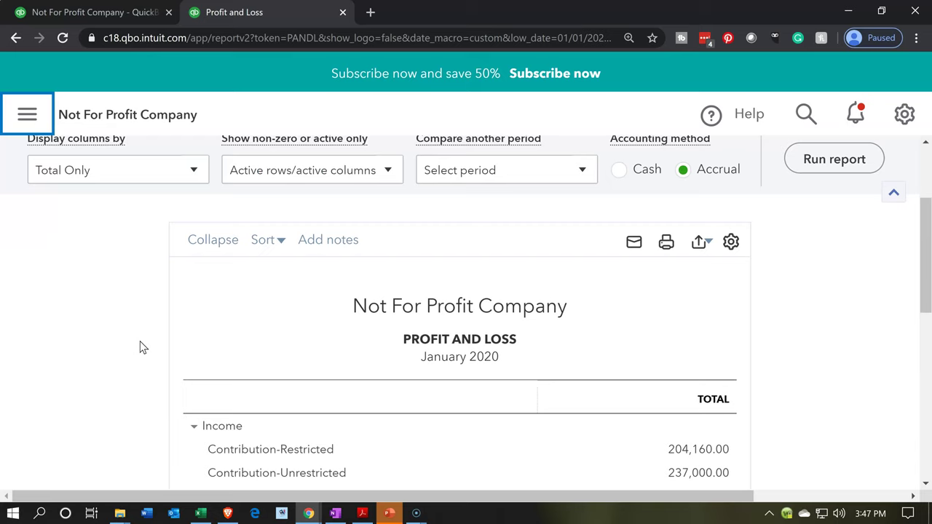
left_click(194, 171)
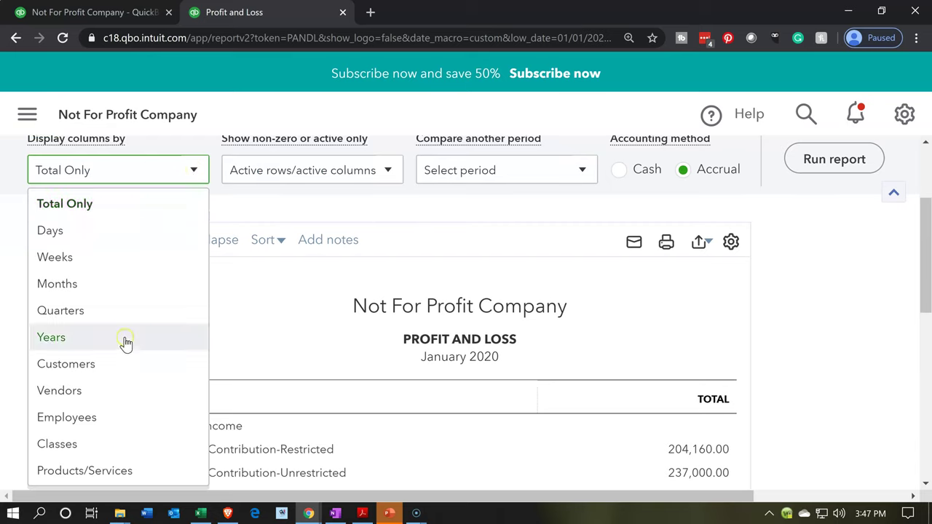
left_click(107, 445)
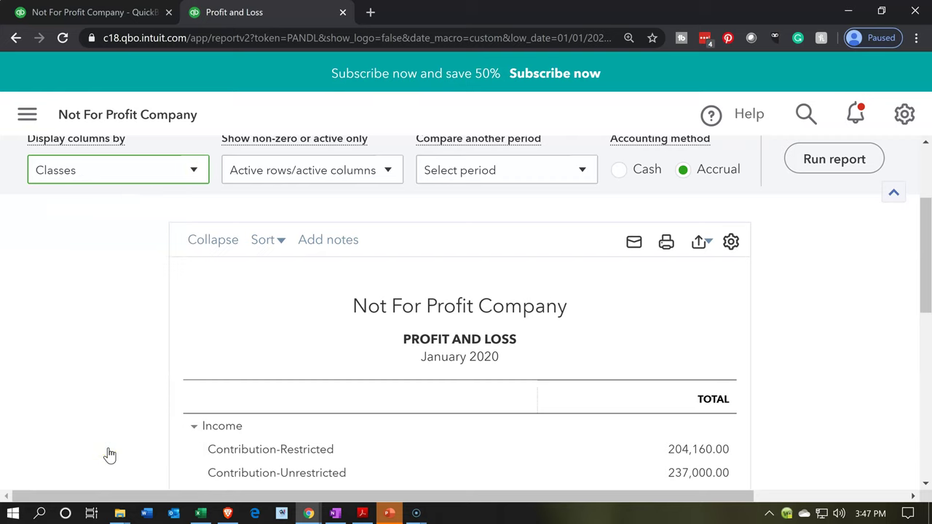
left_click(801, 167)
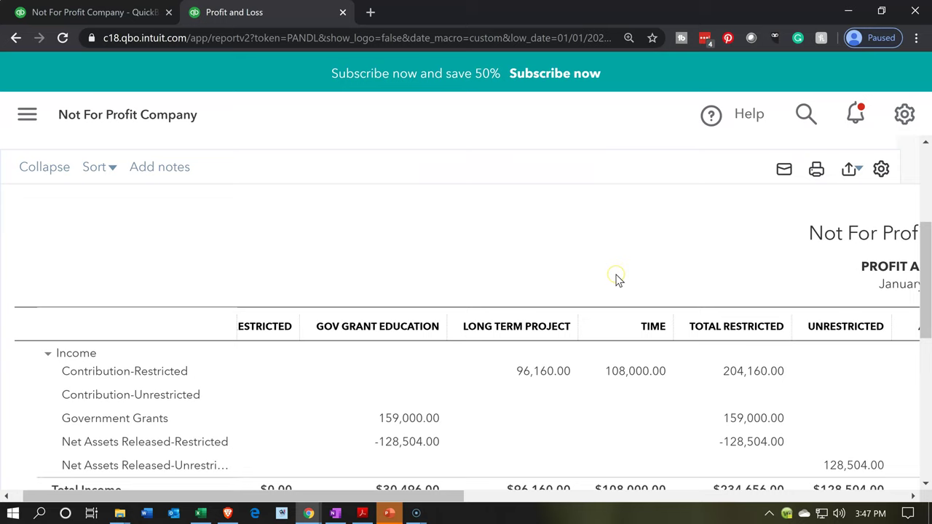
scroll(615, 280, "down", 1)
scroll(615, 280, "down", 1)
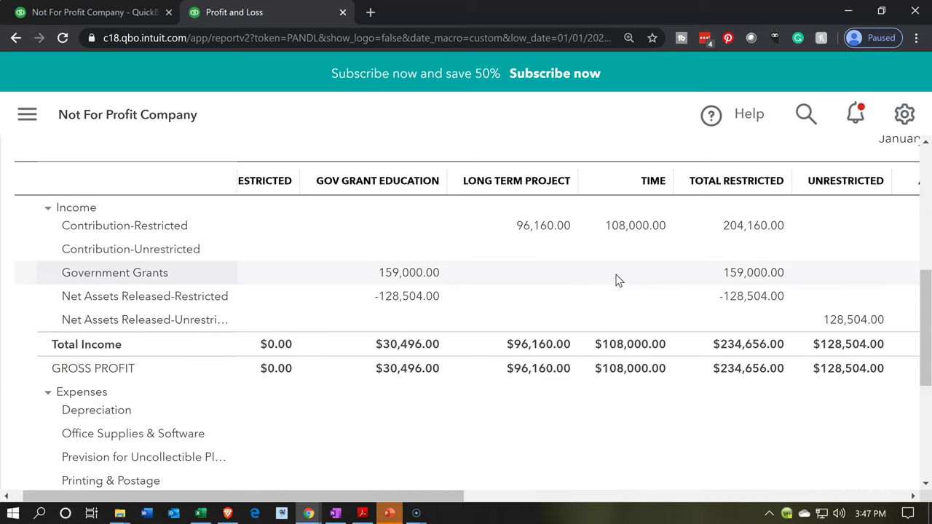
left_click(290, 203)
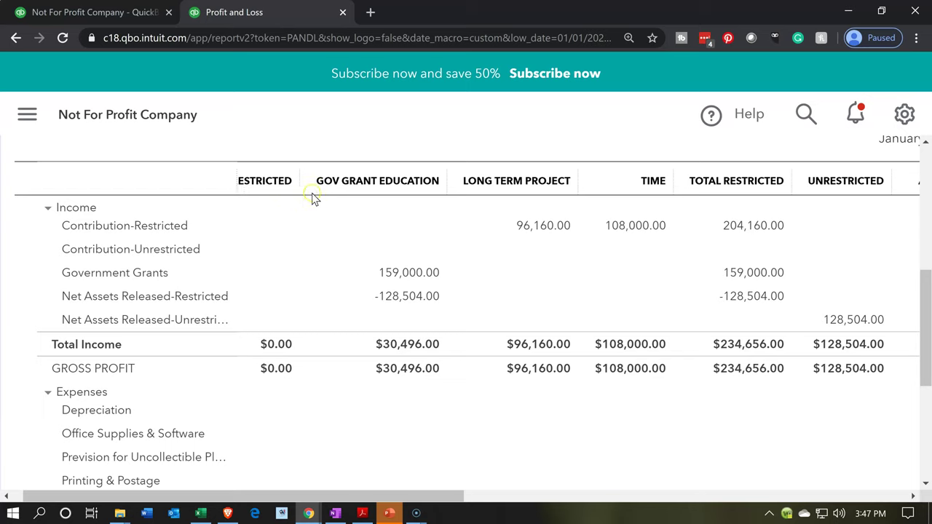
left_click(588, 227)
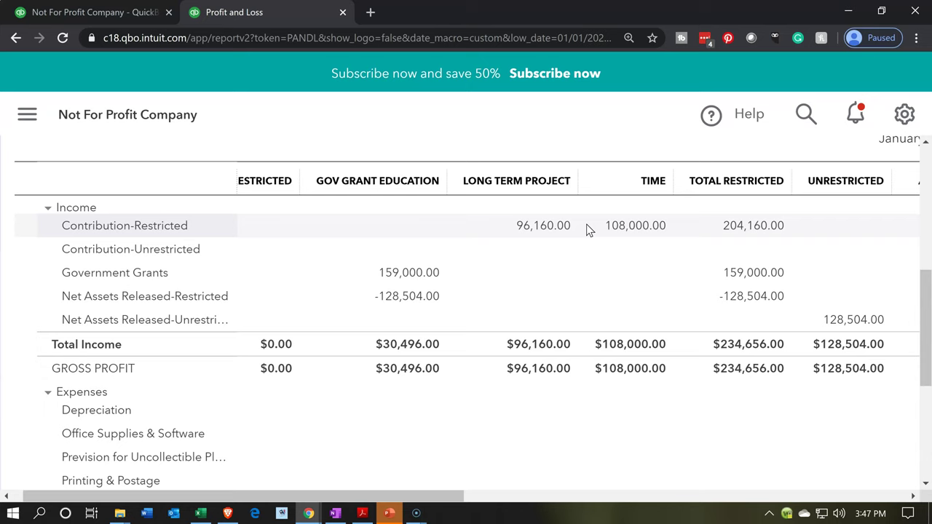
Switch to the Excel workbook and examine the net assets with donor restrictions above the Statement of Activities.
left_click(204, 513)
left_click(327, 410)
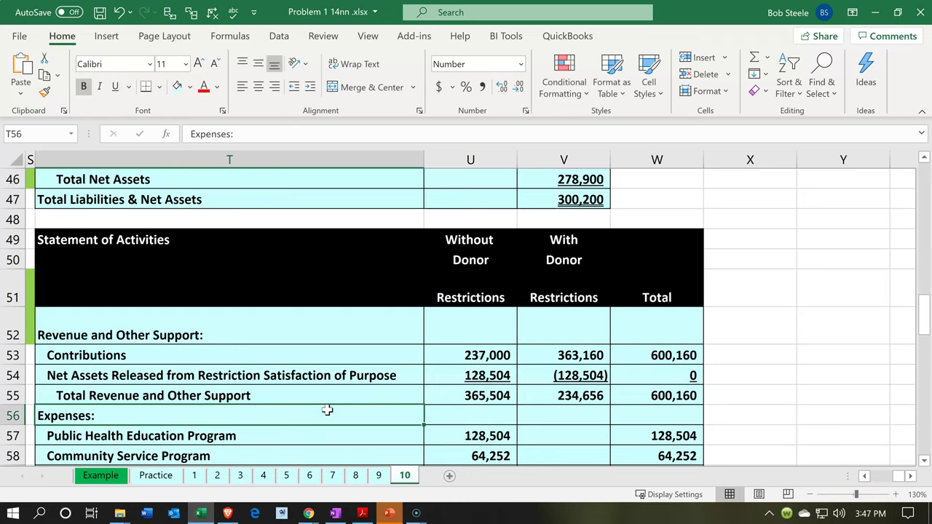
scroll(326, 410, "up", 1)
scroll(326, 409, "up", 4)
scroll(326, 410, "down", 1)
left_click(446, 397)
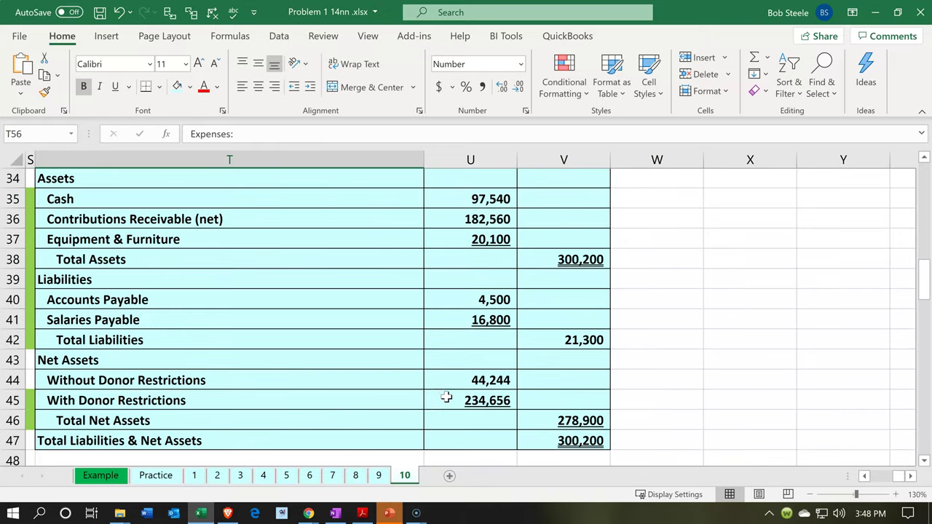
left_click(446, 396)
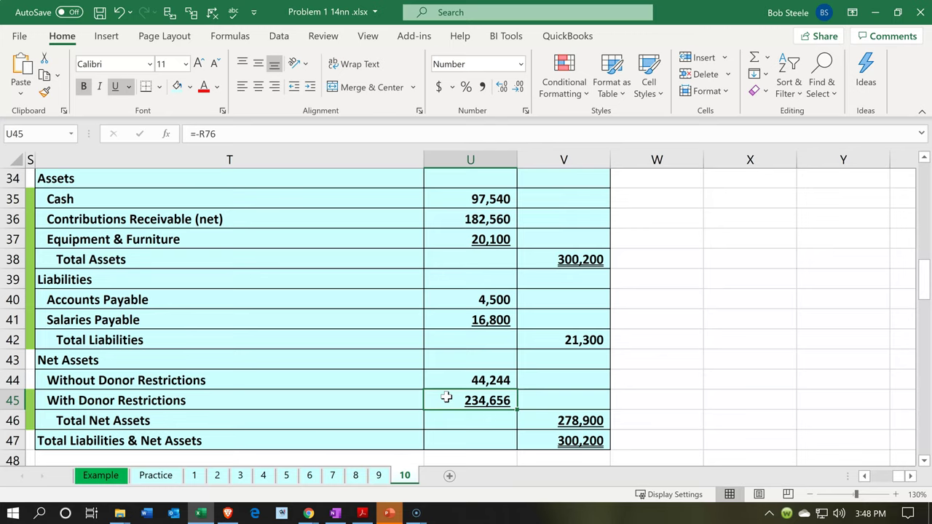
scroll(446, 397, "down", 4)
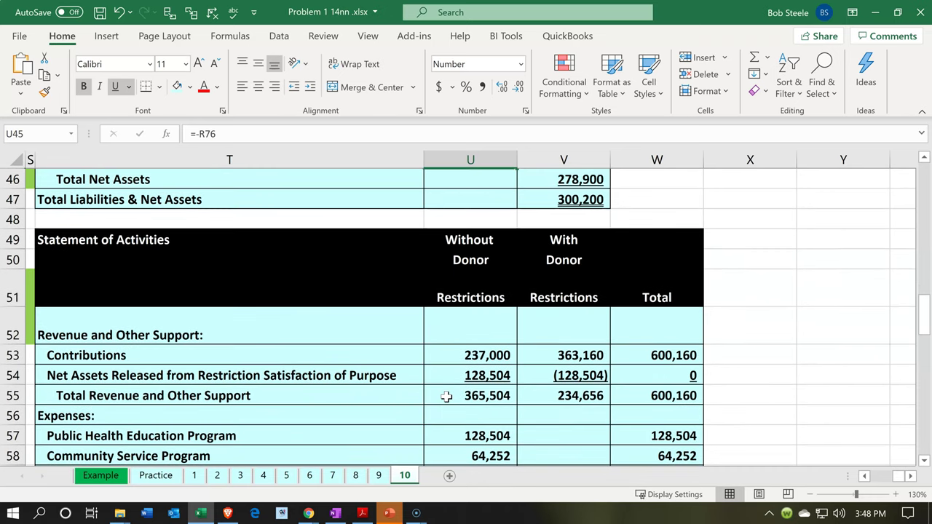
scroll(446, 397, "up", 2)
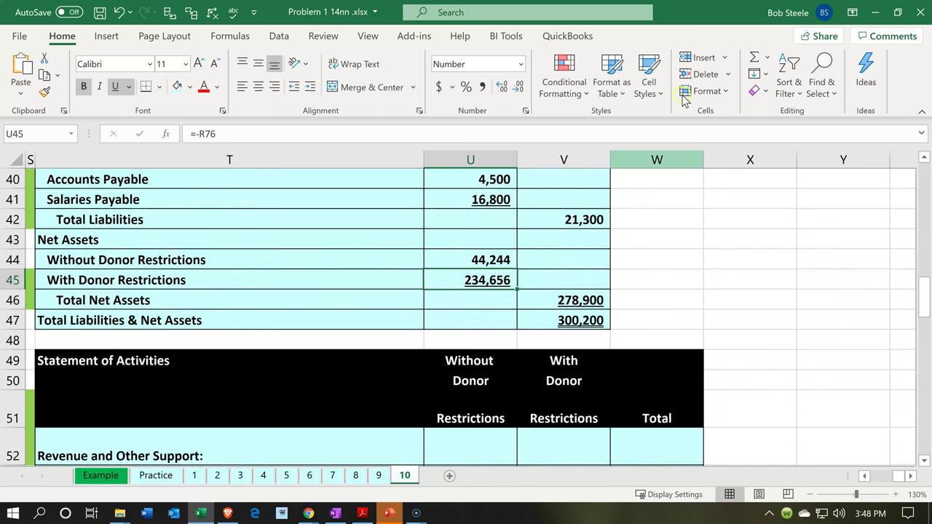
Compare the QuickBooks restricted class columns with the workbook's ending net assets with donor restrictions.
left_click(875, 10)
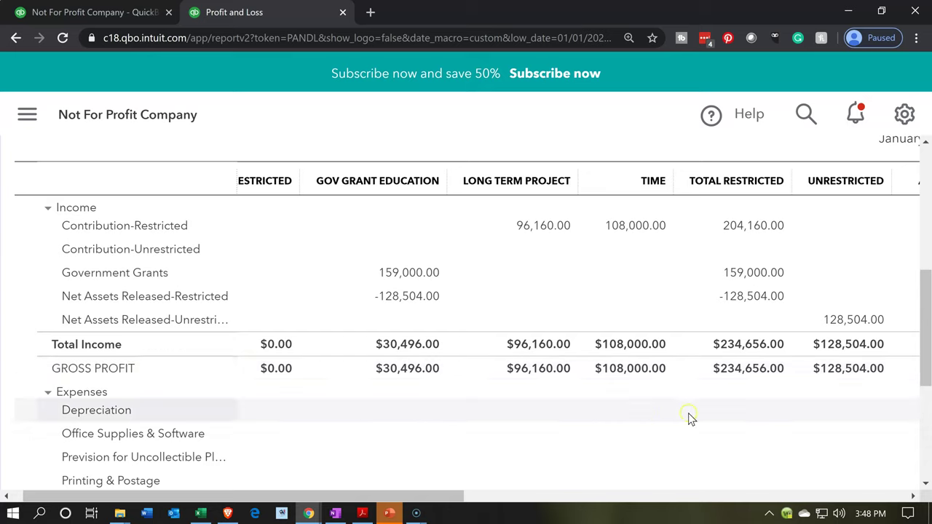
left_click(197, 515)
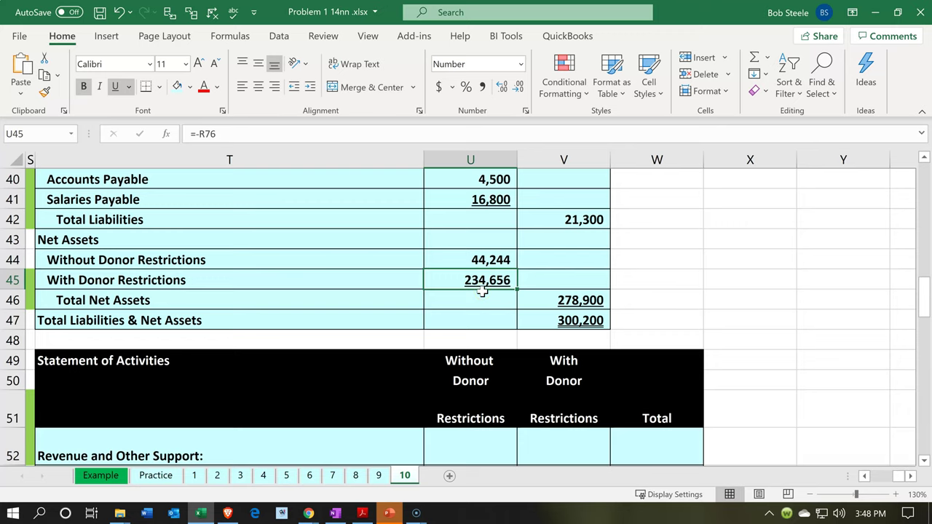
scroll(482, 291, "down", 6)
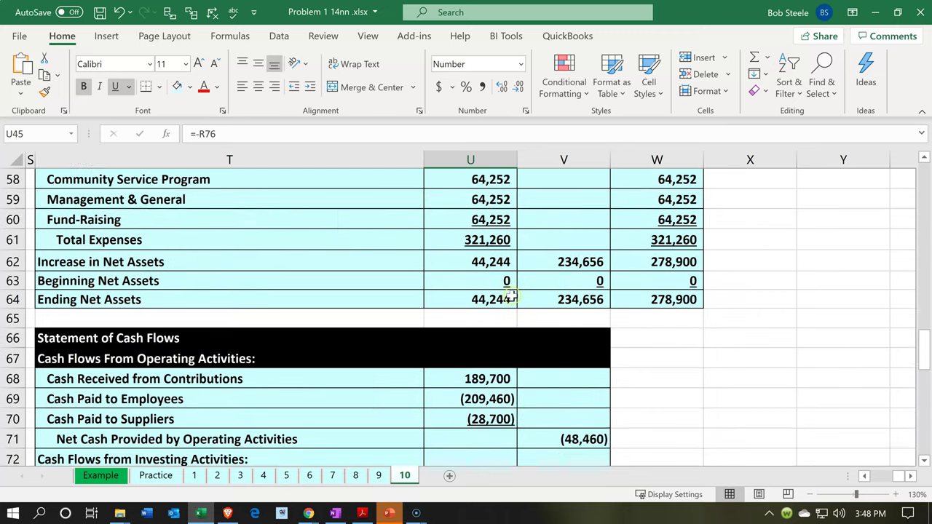
left_click(565, 299)
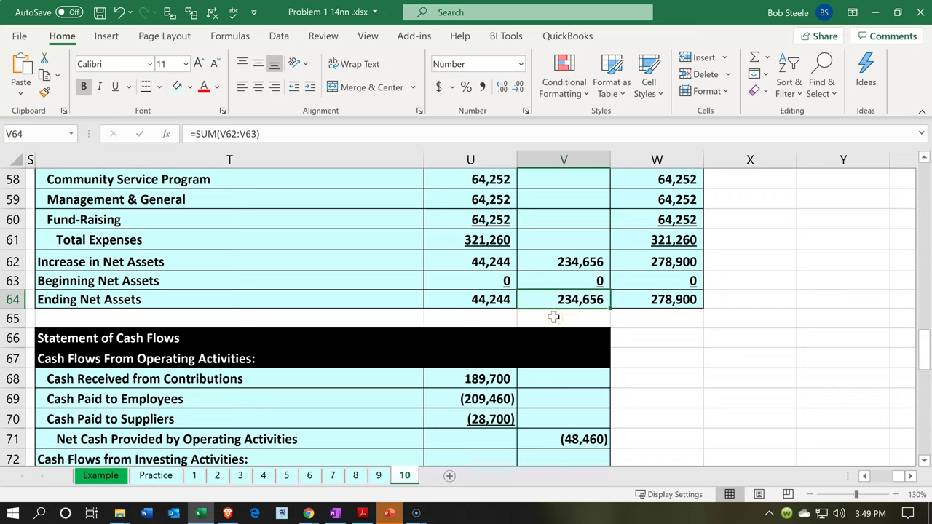
scroll(554, 317, "up", 6)
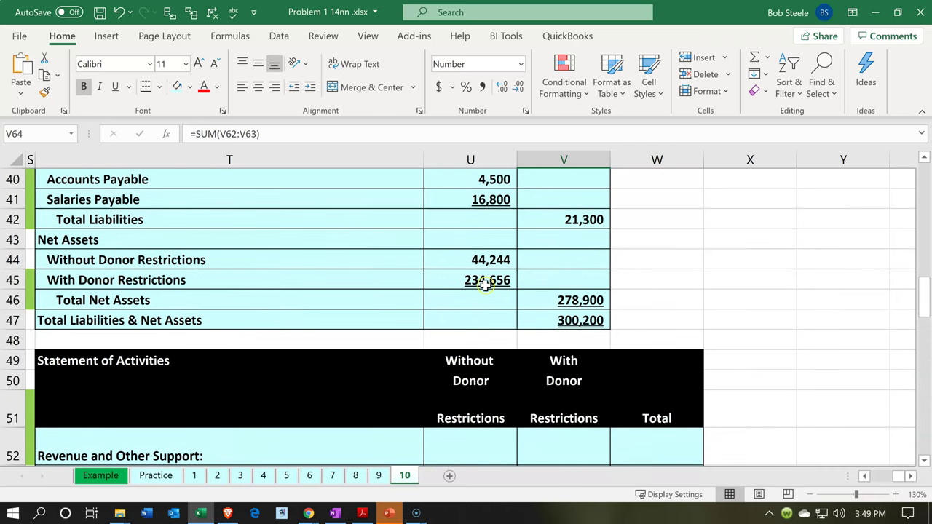
Return to QuickBooks and examine the restricted, unrestricted and program class columns across the Profit and Loss report.
left_click(871, 18)
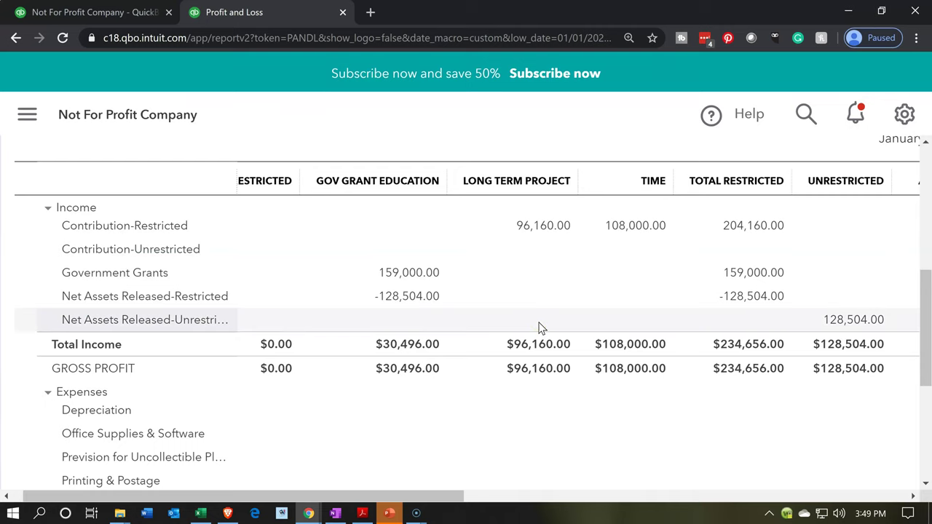
scroll(539, 327, "down", 2)
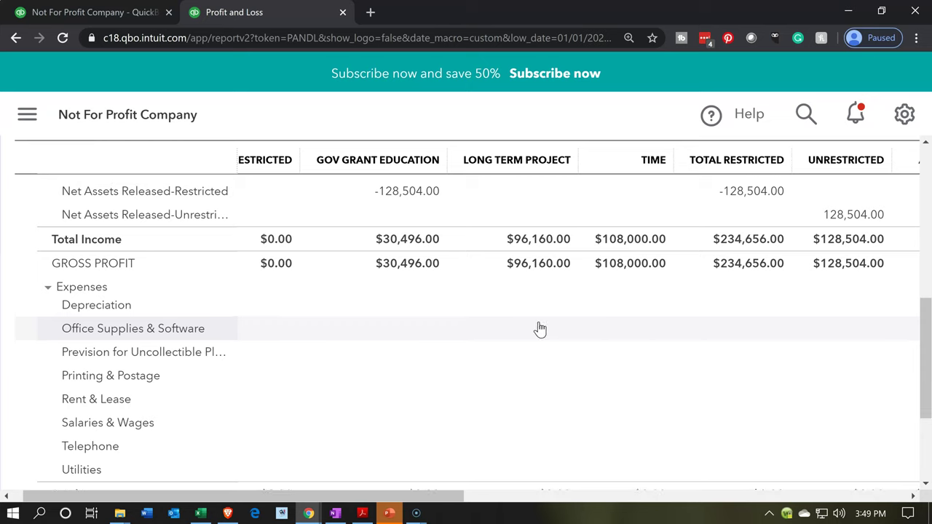
scroll(539, 327, "up", 2)
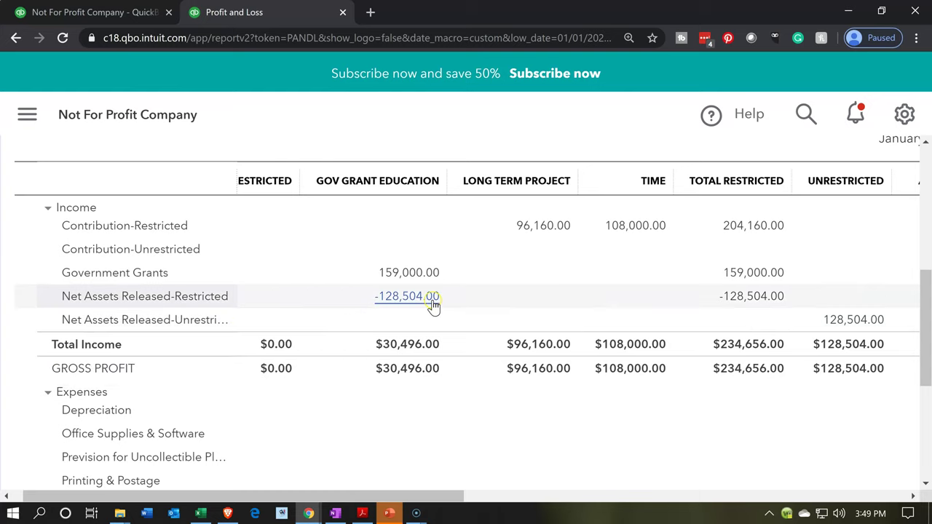
left_click_drag(465, 493, 769, 491)
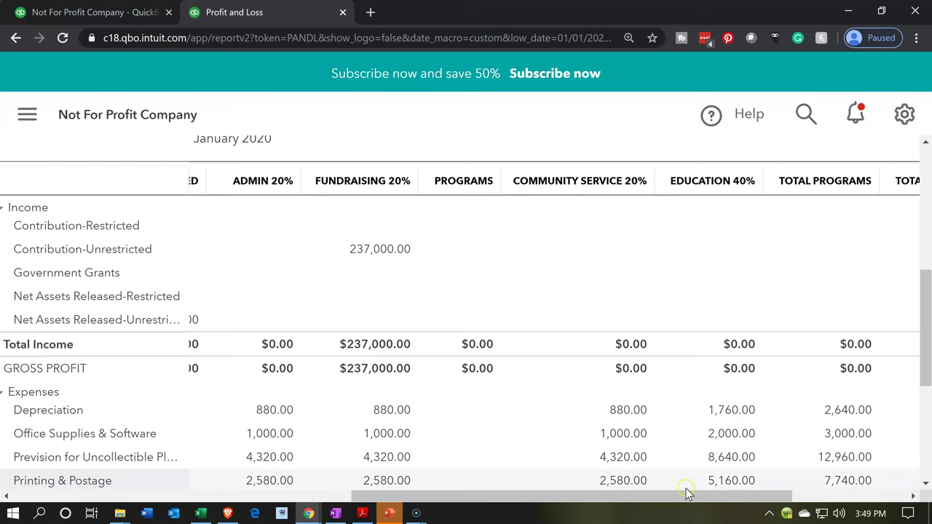
left_click_drag(690, 497, 404, 498)
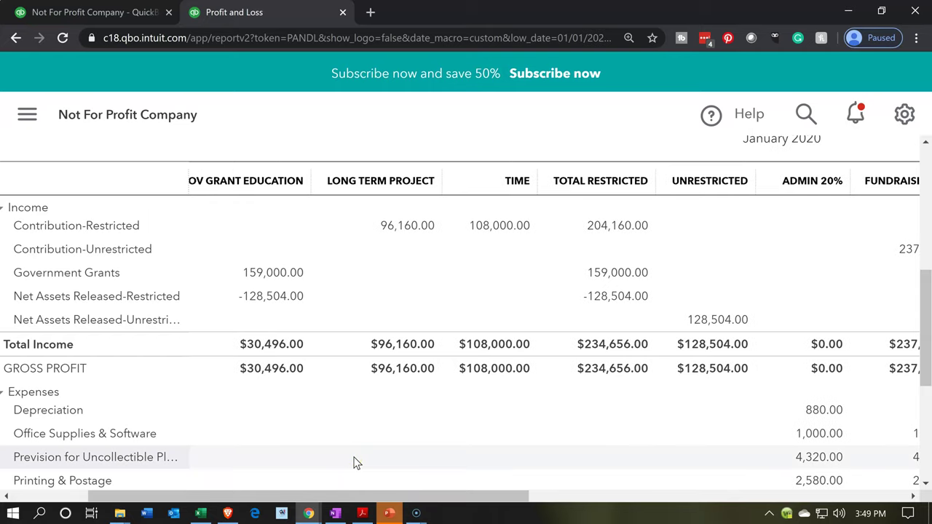
left_click_drag(349, 495, 295, 485)
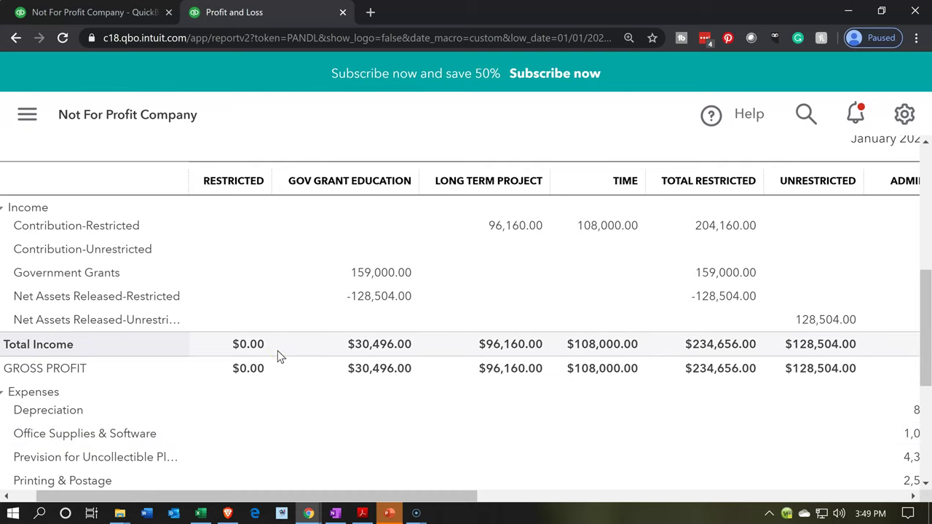
Open the Profit and Loss report's customization options and enable the Class filter.
scroll(280, 354, "up", 5)
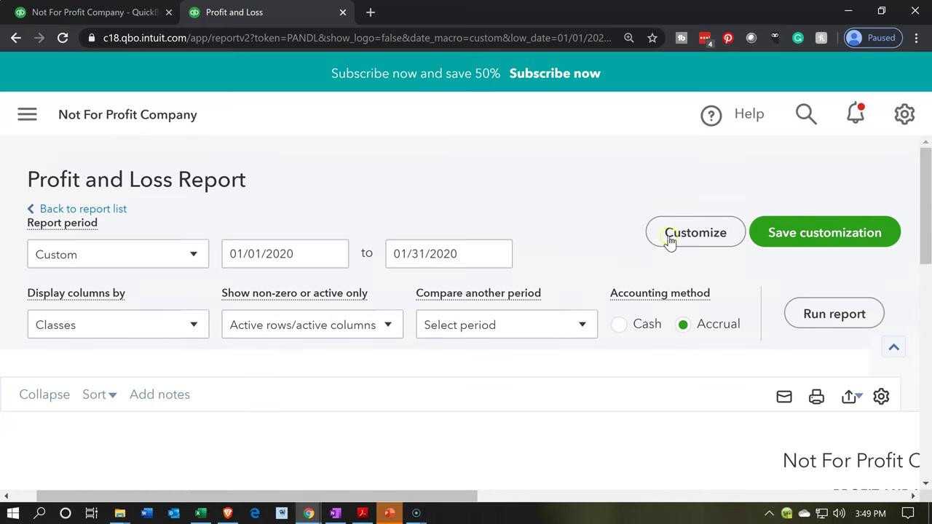
left_click(670, 239)
scroll(675, 247, "down", 1)
scroll(676, 247, "down", 1)
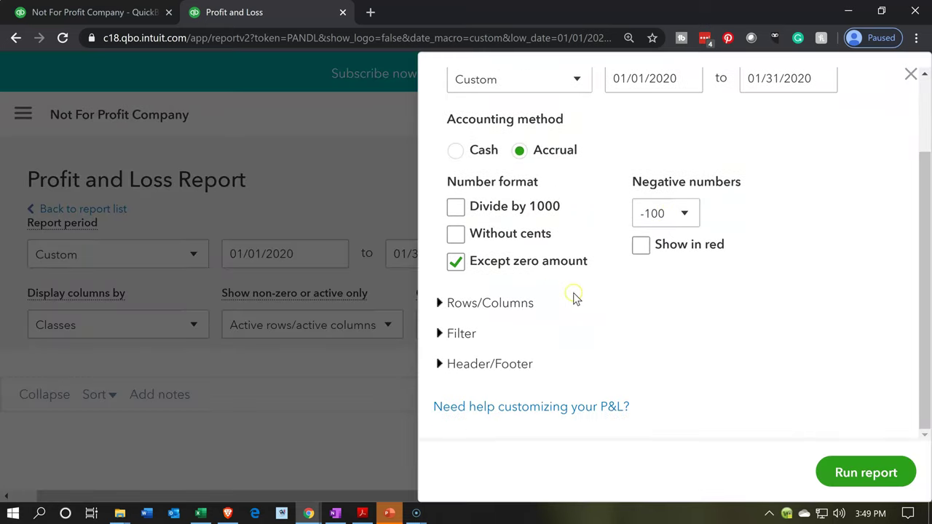
left_click(460, 340)
scroll(459, 342, "down", 2)
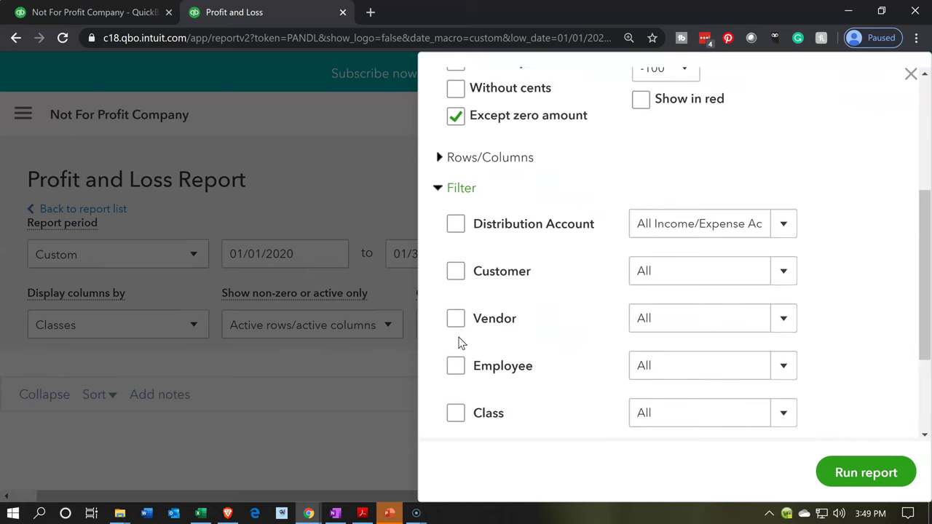
scroll(459, 342, "down", 1)
left_click(455, 339)
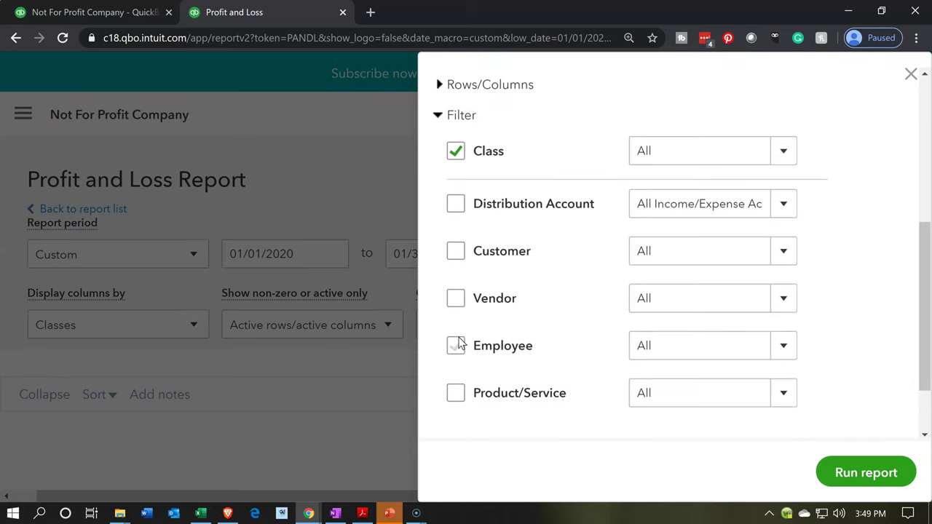
Select the classes Restricted, Restricted:Gov Grant Education, Restricted:Long Term Project and Restricted:Time for the Class filter.
scroll(458, 341, "down", 1)
scroll(458, 340, "up", 1)
left_click(782, 156)
scroll(663, 259, "down", 1)
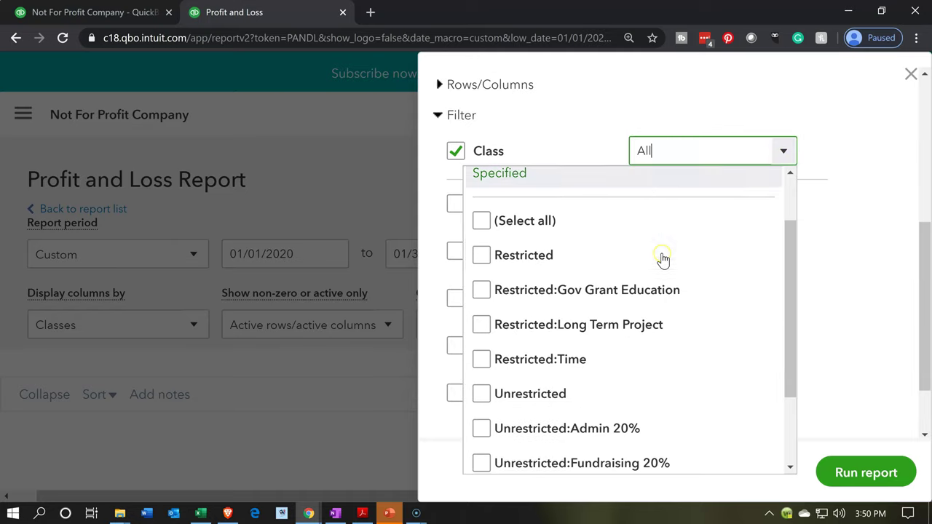
left_click(480, 257)
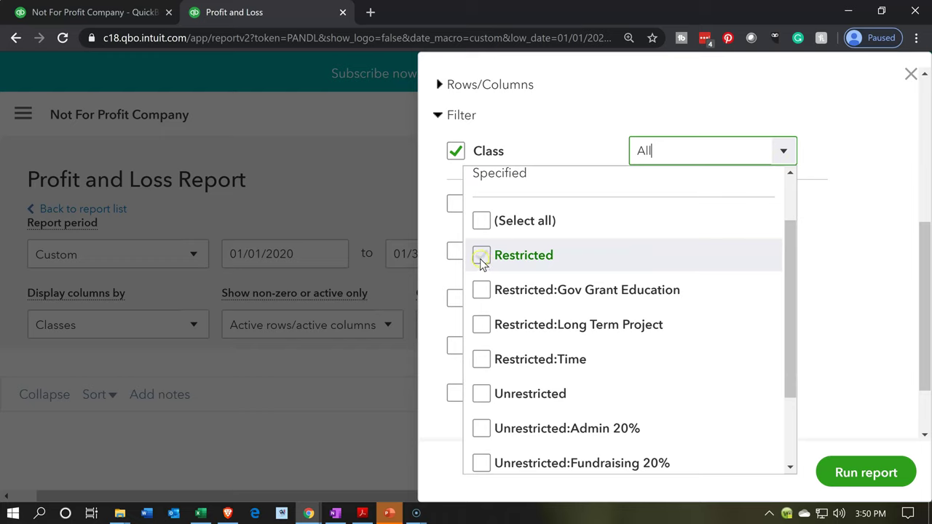
left_click(480, 291)
left_click(480, 325)
left_click(482, 359)
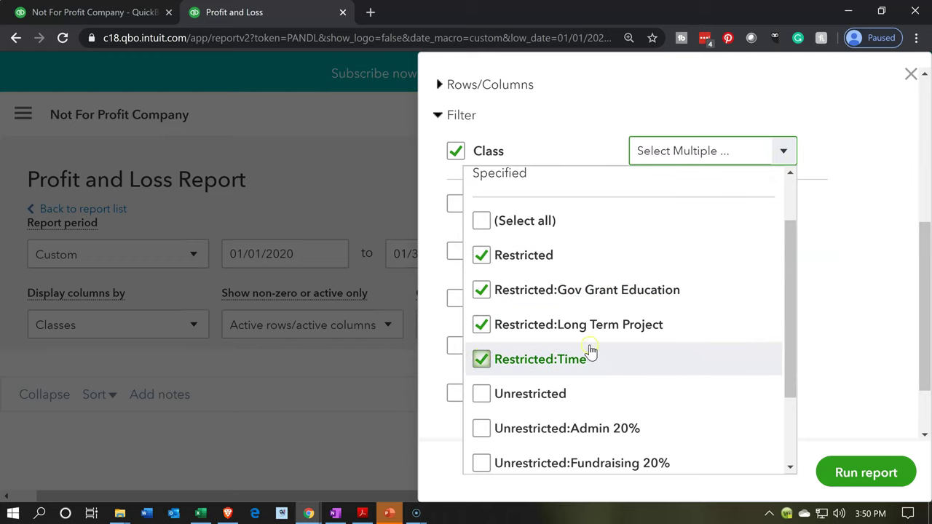
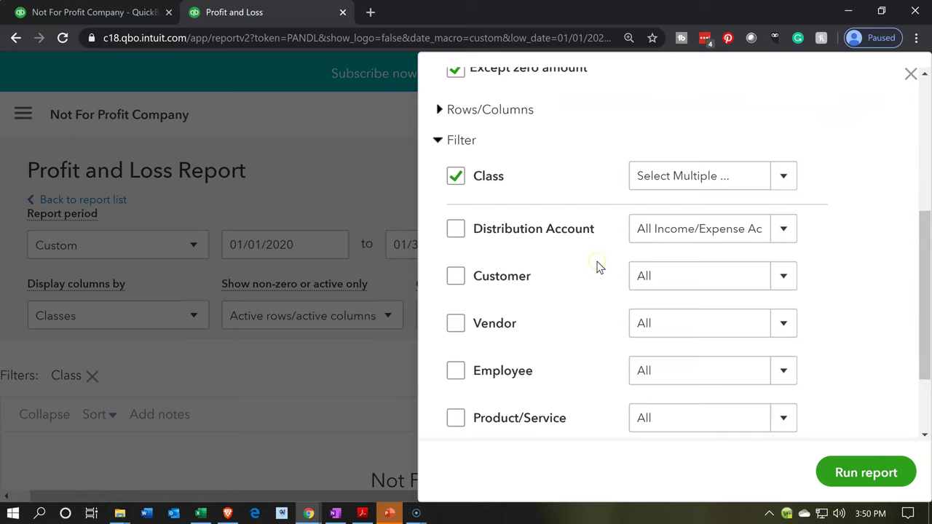
Change the header's report title to "Restricted Net Assets Detail Report" and run the customized report.
scroll(596, 267, "down", 3)
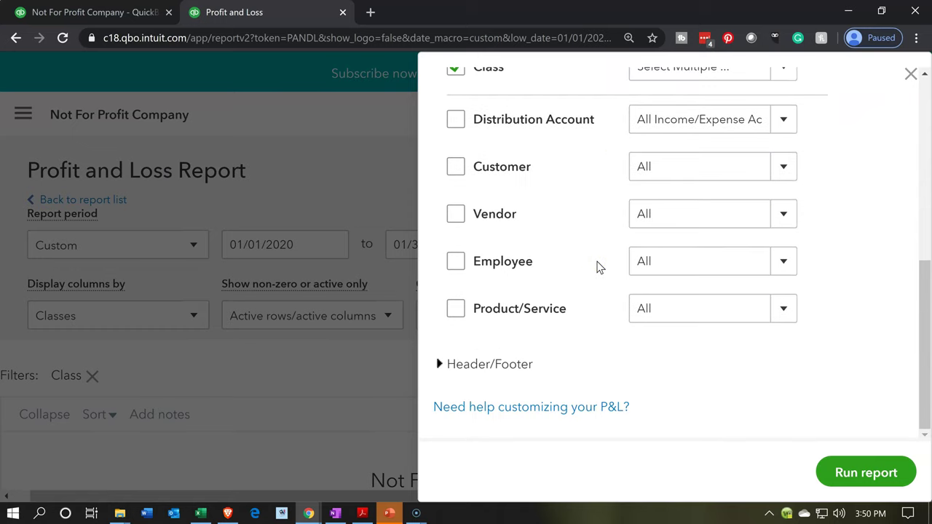
left_click(449, 367)
scroll(626, 389, "down", 2)
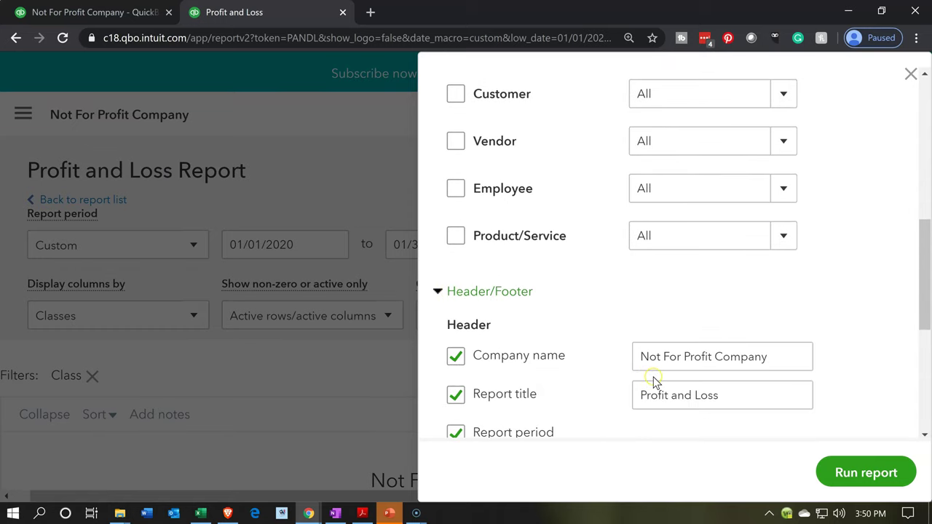
left_click_drag(727, 321, 609, 323)
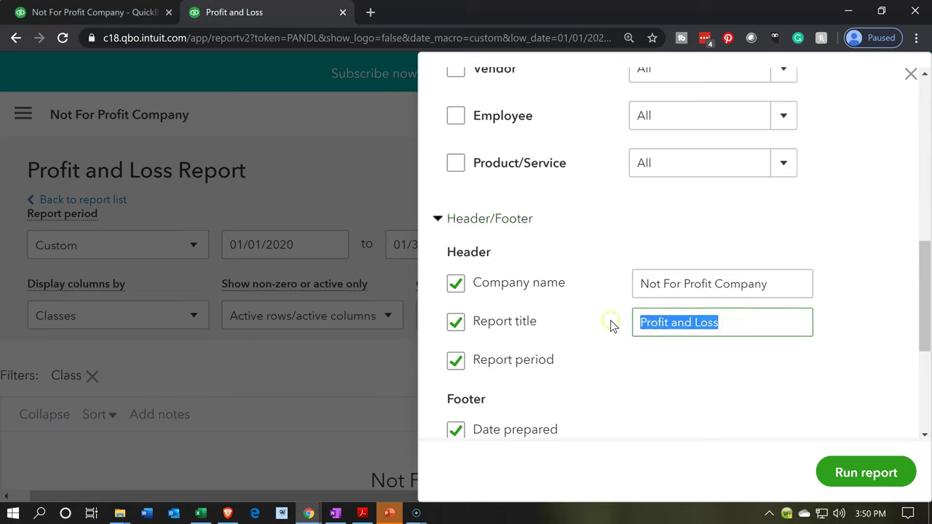
type("R3estricte")
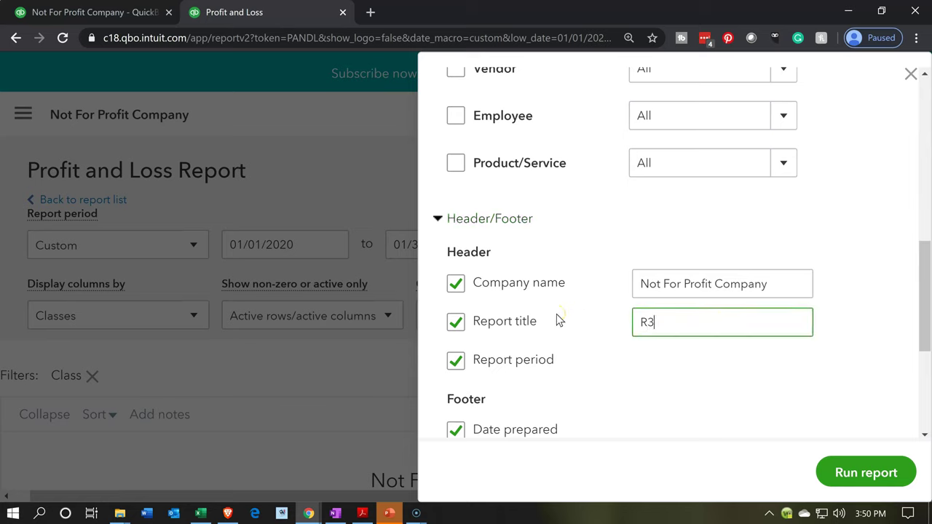
key("BackSpace")
key("BackSpace")
key("BackSpace")
key("BackSpace")
key("BackSpace")
key("BackSpace")
key("BackSpace")
key("BackSpace")
key("BackSpace")
type("estricted Net Asset")
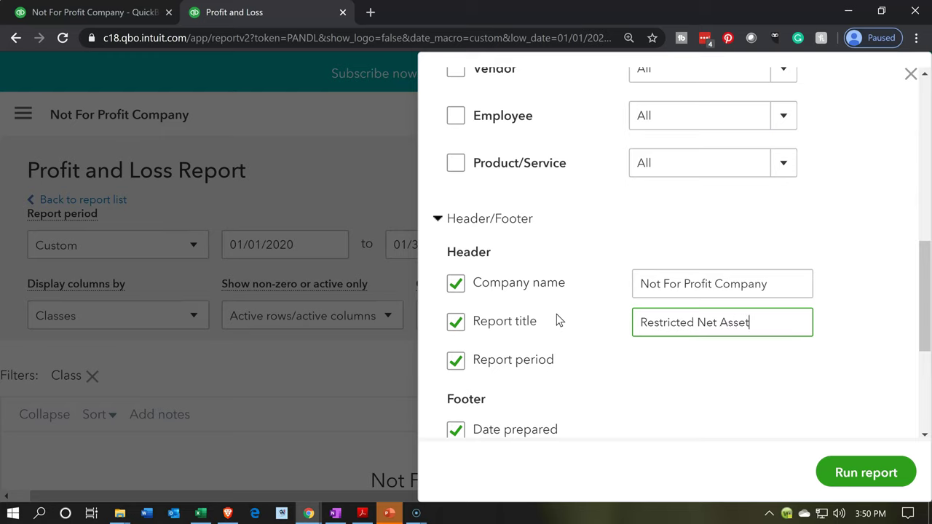
type("s Detail Report")
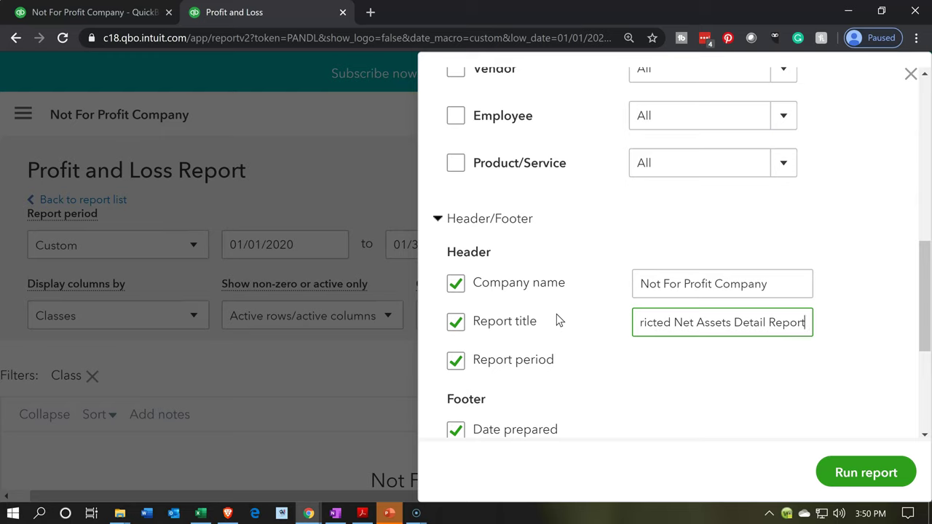
left_click(876, 470)
scroll(622, 393, "down", 3)
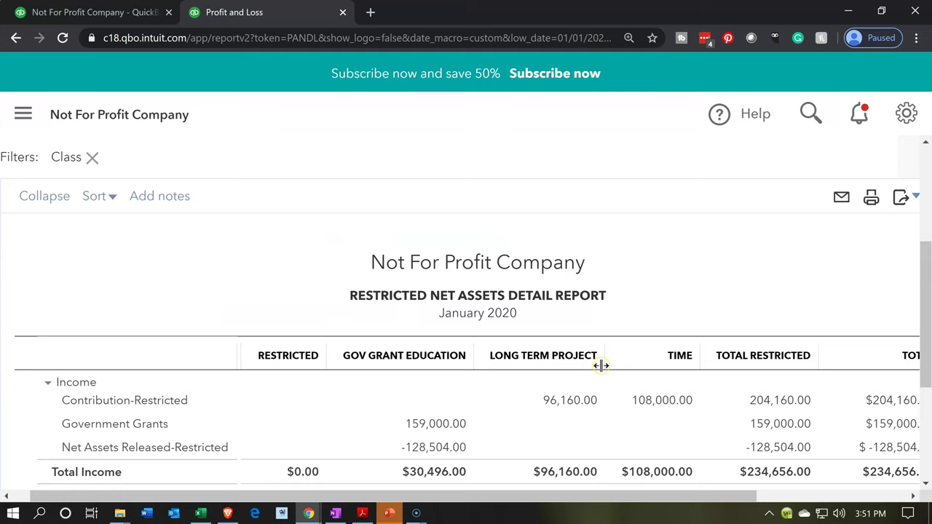
Save the report customization under the name "Restricted Net Assets Detail Report 1".
scroll(601, 365, "up", 3)
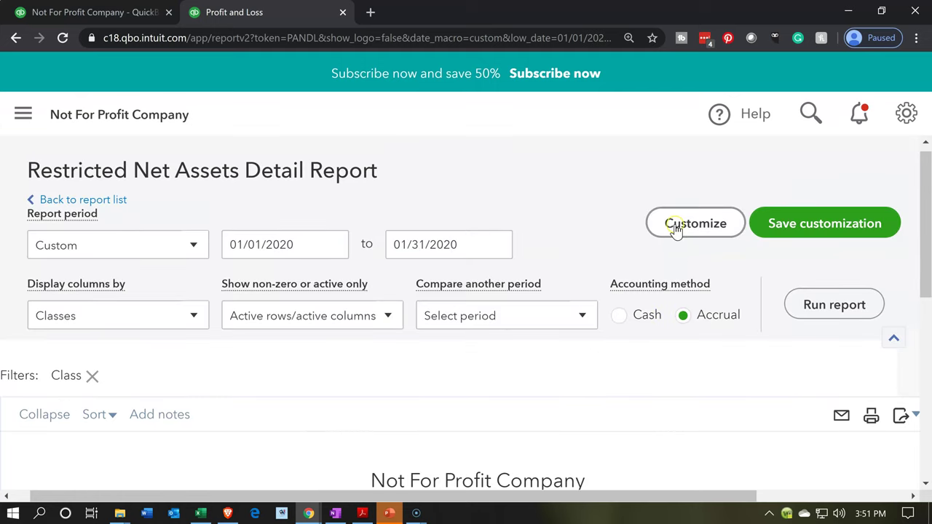
left_click(787, 222)
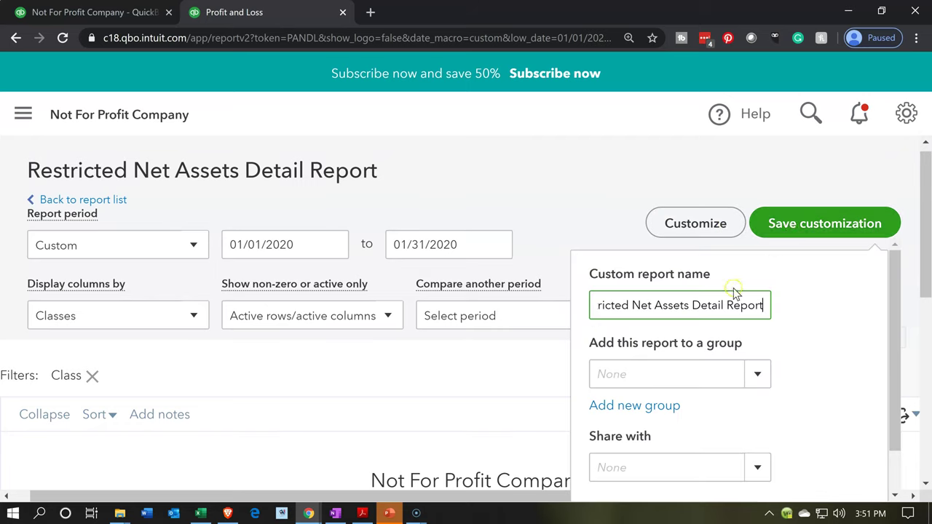
key("BackSpace")
type("t")
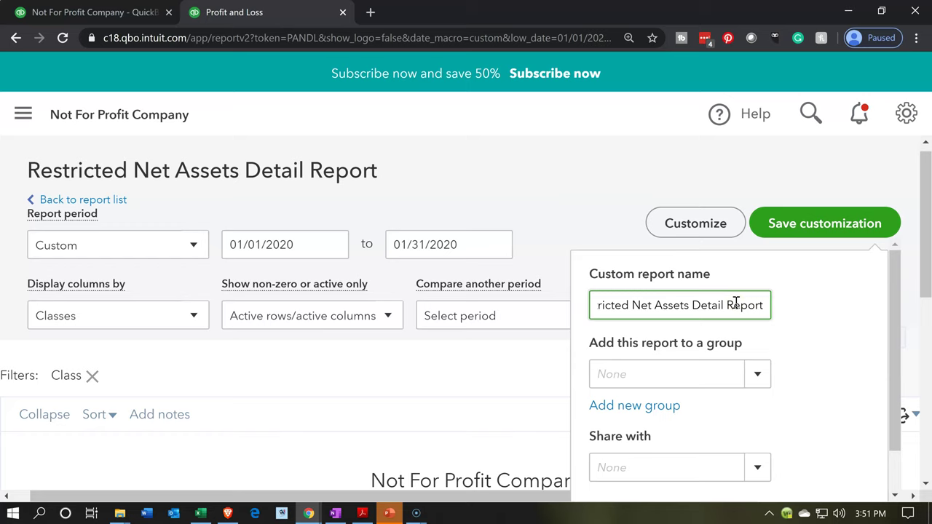
type(" 1")
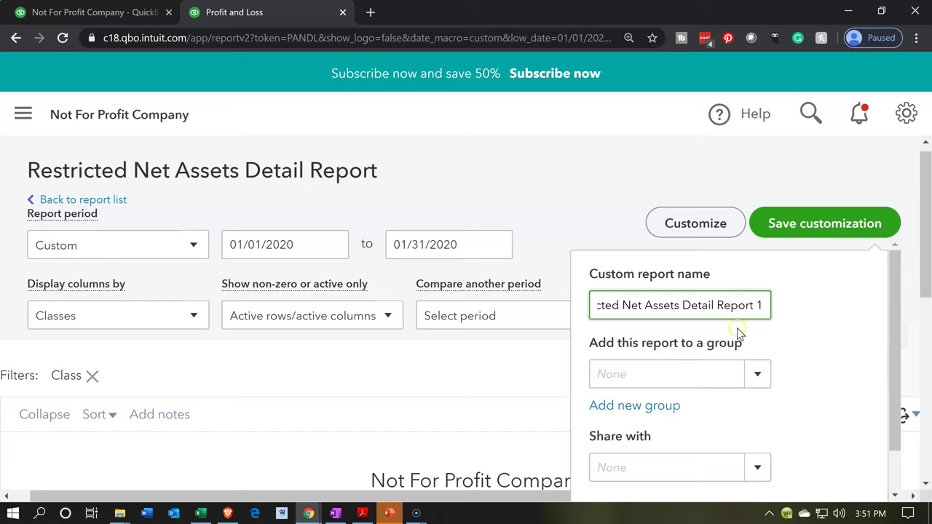
scroll(794, 366, "down", 1)
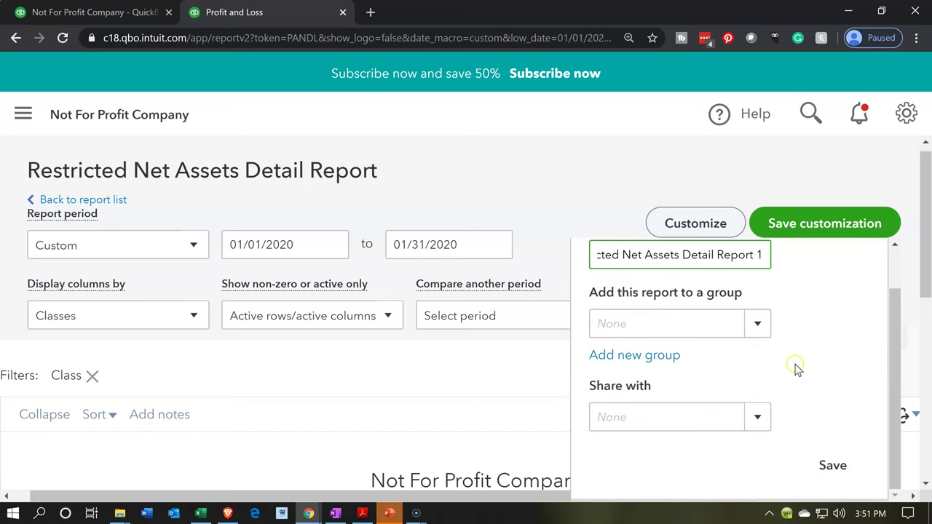
left_click(832, 470)
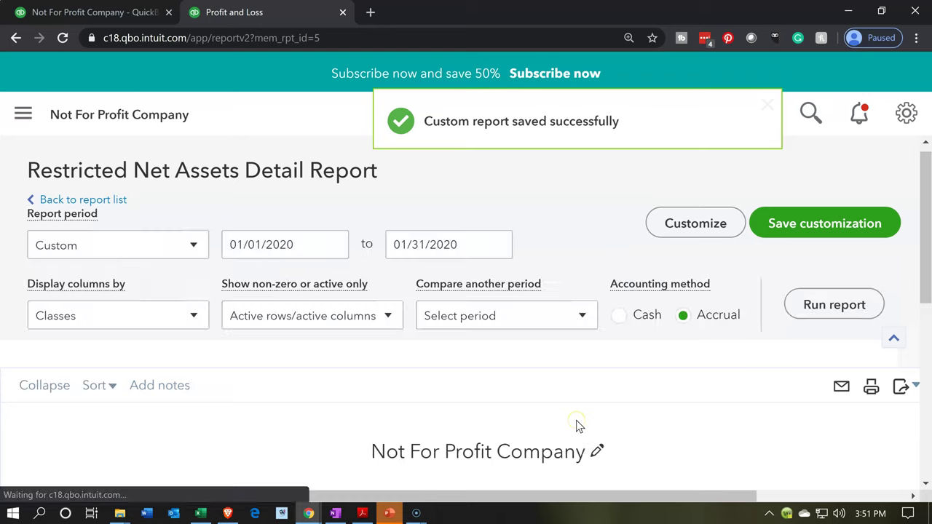
Examine the income amounts by restricted class in the saved Restricted Net Assets Detail Report.
scroll(576, 422, "down", 2)
scroll(576, 422, "down", 2)
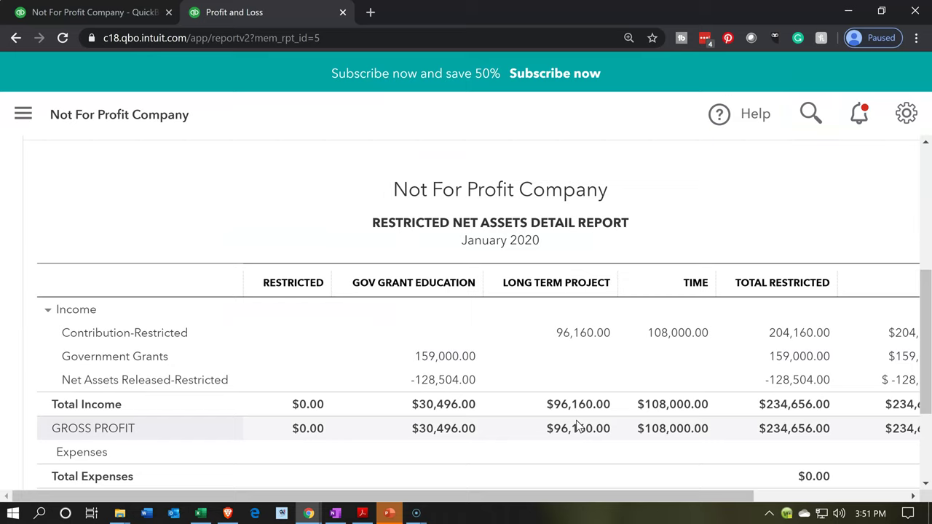
left_click(421, 318)
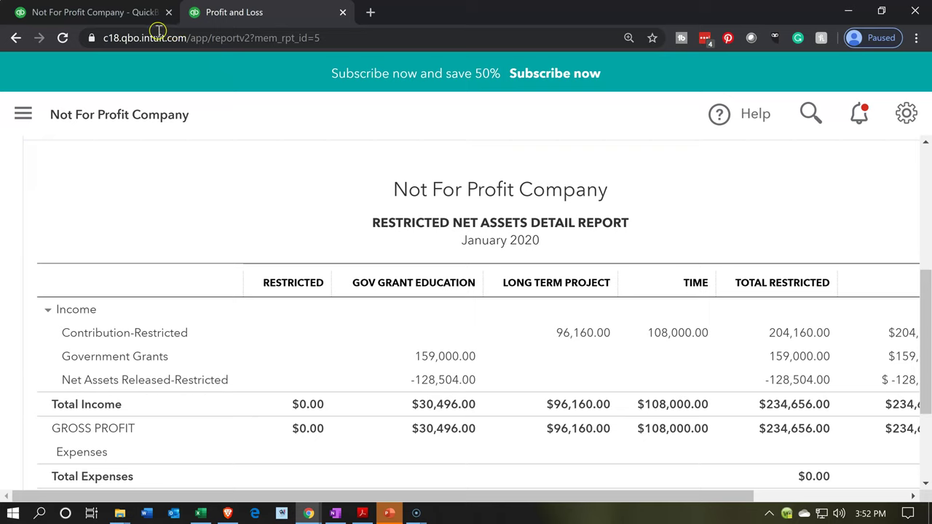
Switch to the total-only Profit and Loss report in the other browser tab and collapse the navigation sidebar.
left_click(104, 14)
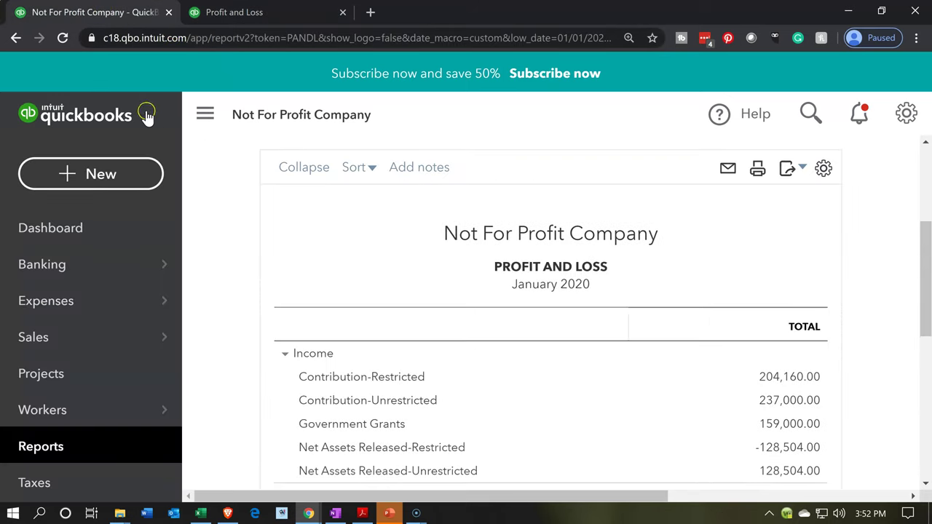
left_click(205, 114)
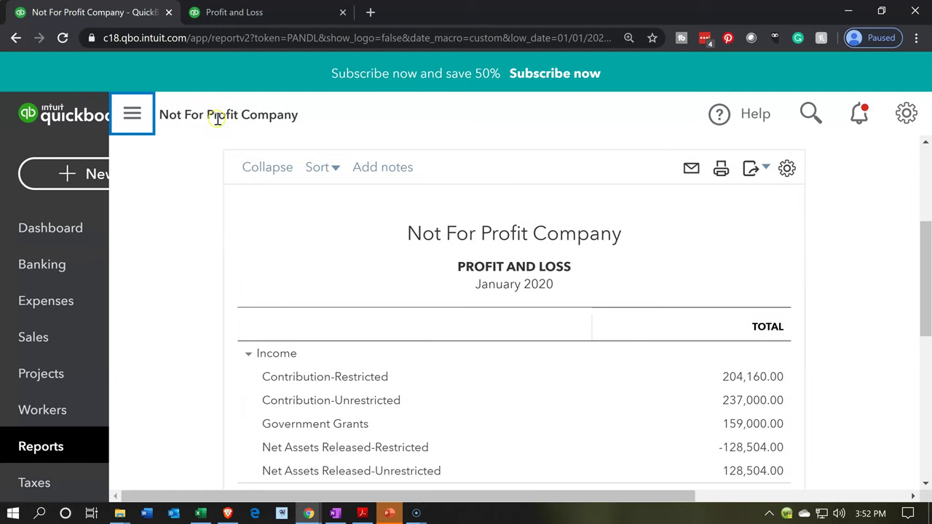
scroll(152, 334, "up", 1)
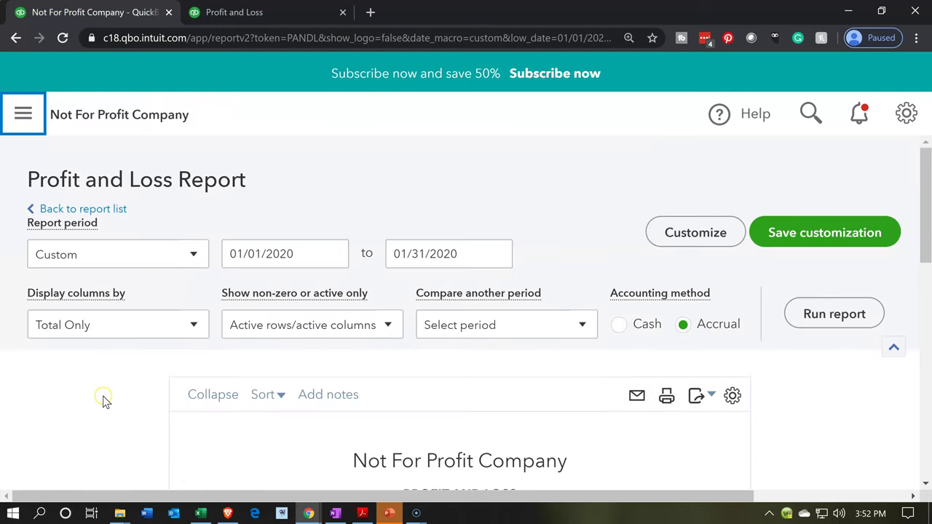
Display the January 2020 Profit and Loss report's columns by Customers and rerun it.
scroll(171, 284, "down", 1)
left_click(193, 252)
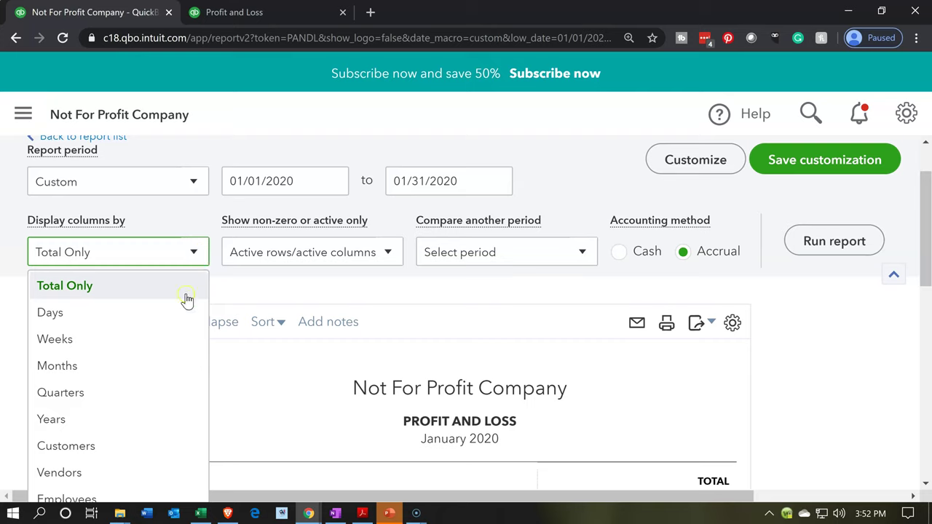
left_click(133, 451)
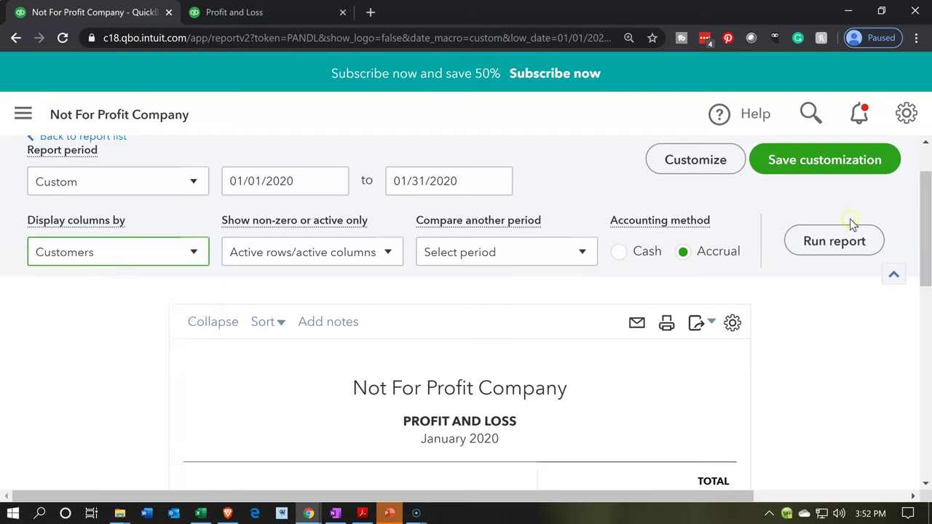
left_click(836, 246)
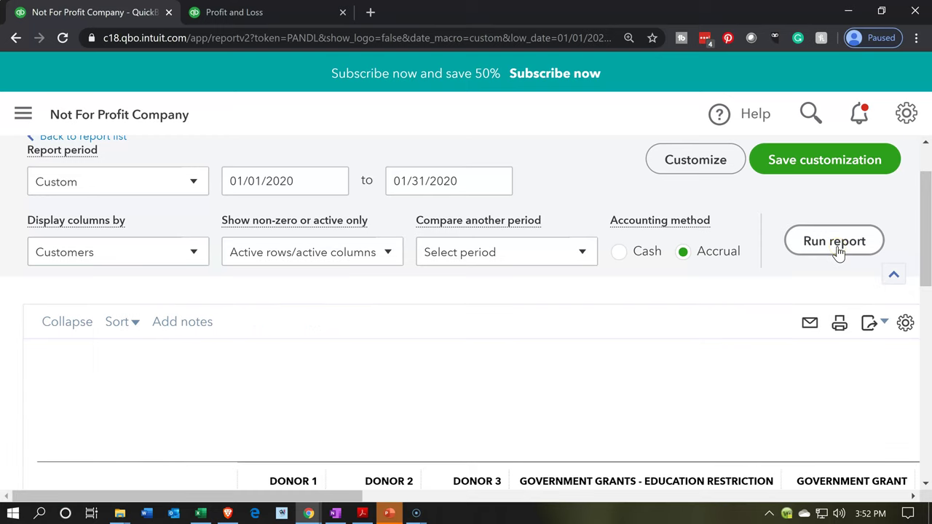
scroll(465, 313, "down", 3)
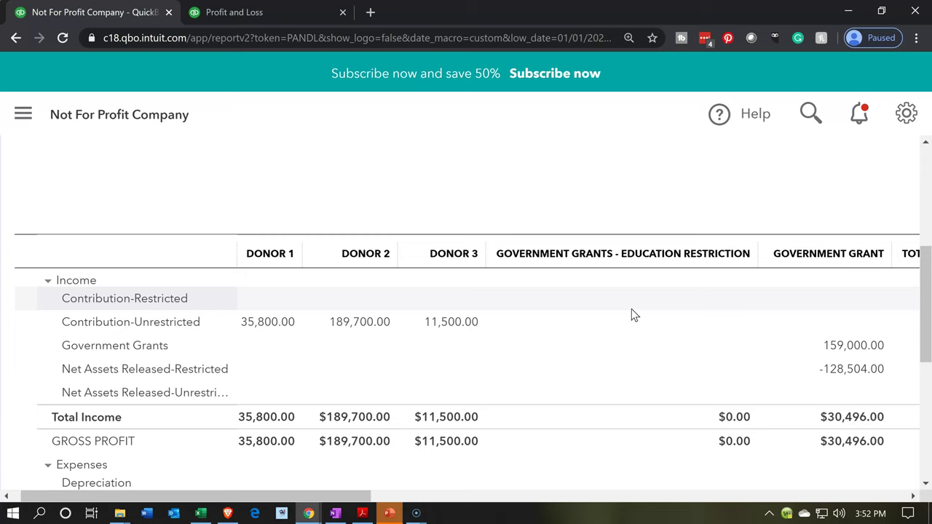
Open the customer-based Profit and Loss report's customization options and enable the Customer filter.
scroll(631, 314, "up", 5)
left_click(709, 237)
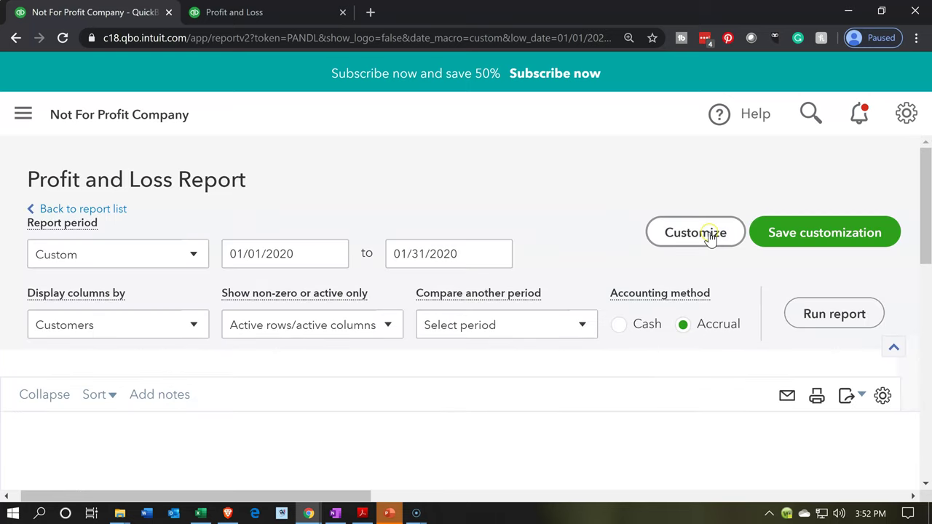
scroll(661, 301, "down", 2)
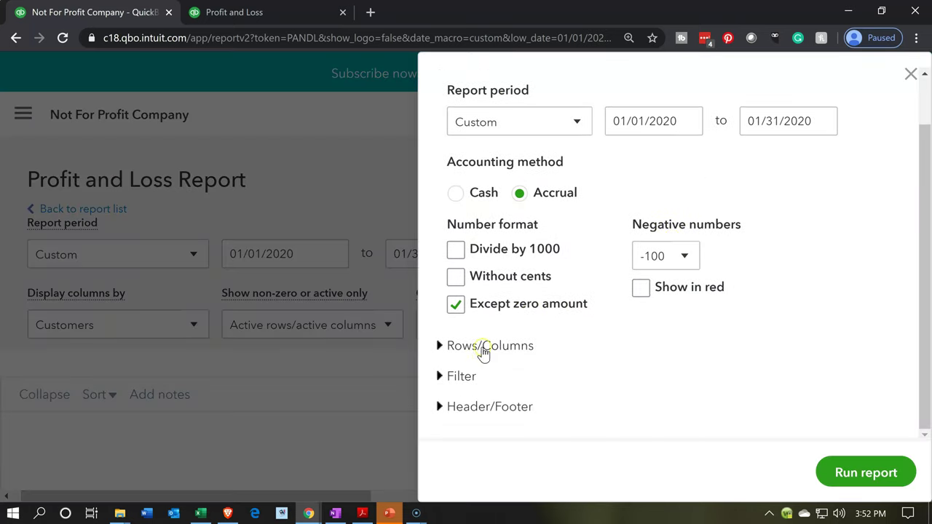
left_click(461, 378)
scroll(480, 346, "down", 3)
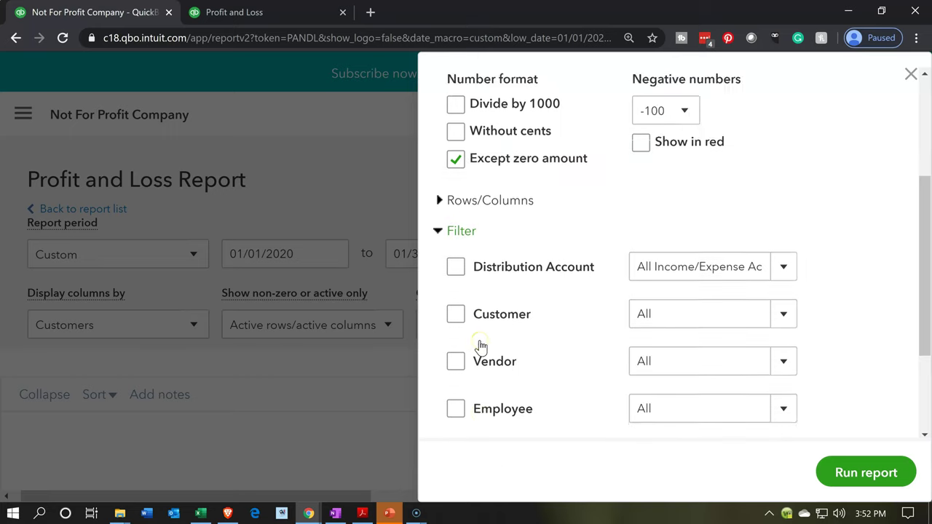
scroll(480, 346, "down", 1)
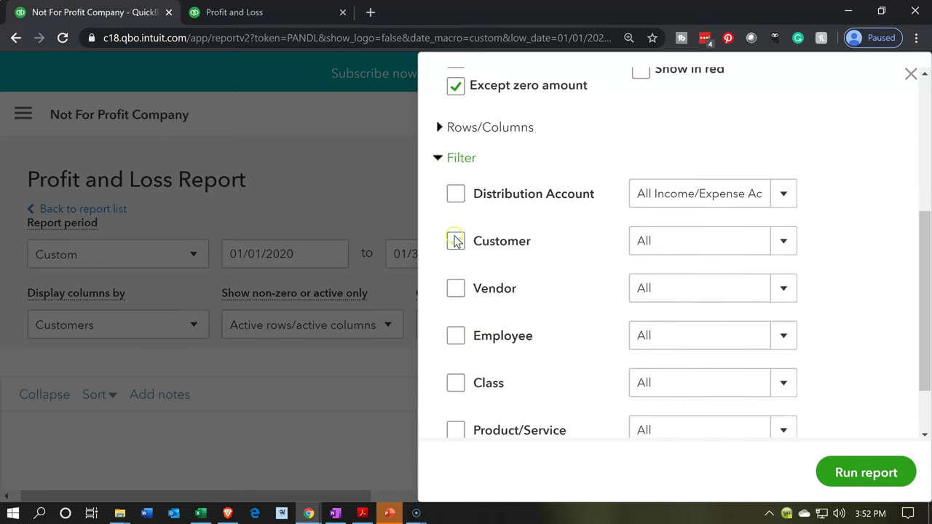
left_click(455, 241)
Include Government Grants - Education Restriction and its two listed Government Grant sub-entries in the Customer filter.
left_click(786, 193)
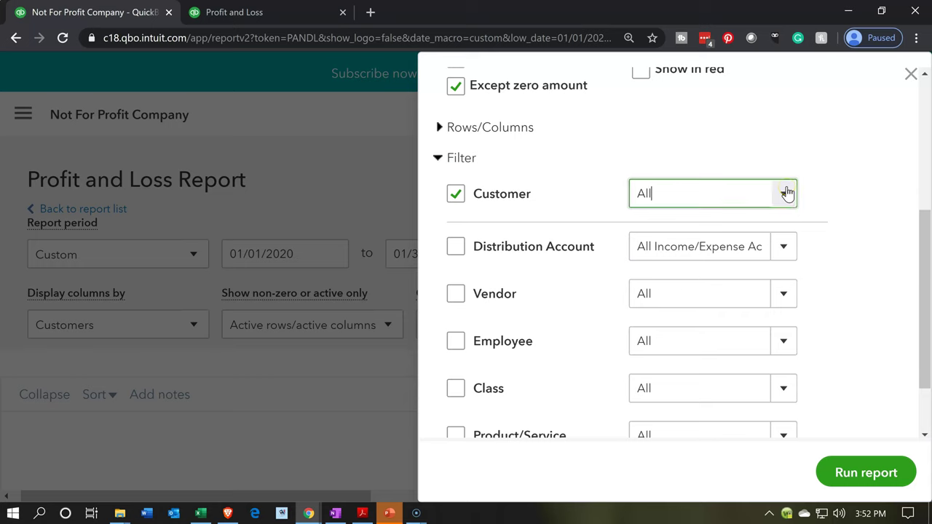
scroll(644, 347, "down", 1)
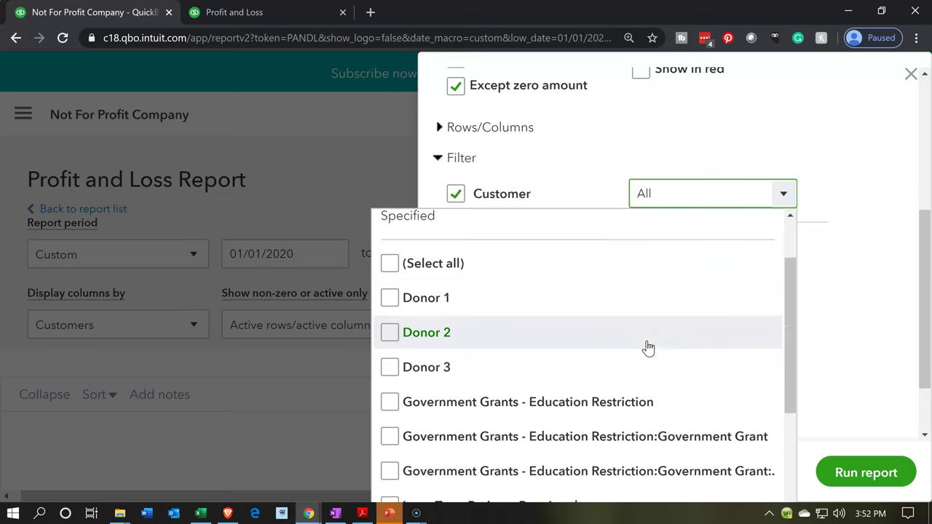
scroll(640, 348, "down", 1)
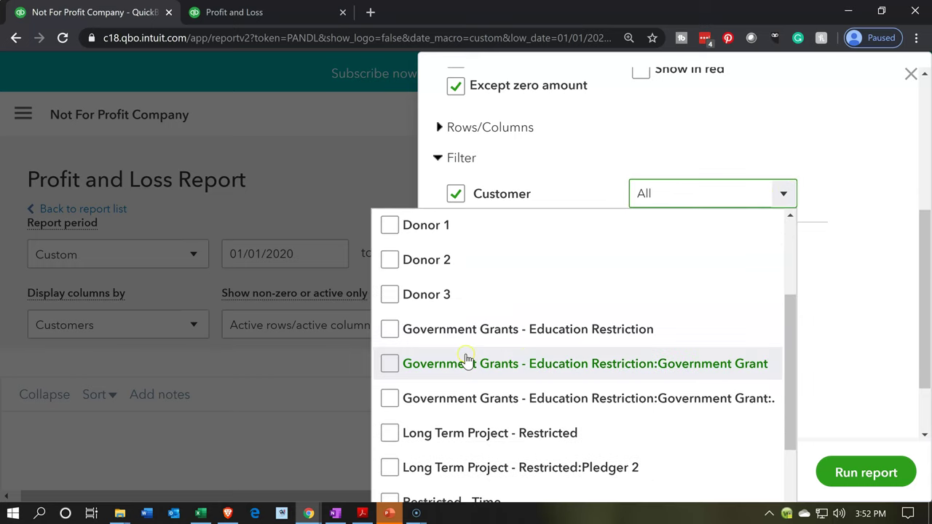
left_click(390, 329)
left_click(389, 364)
left_click(389, 398)
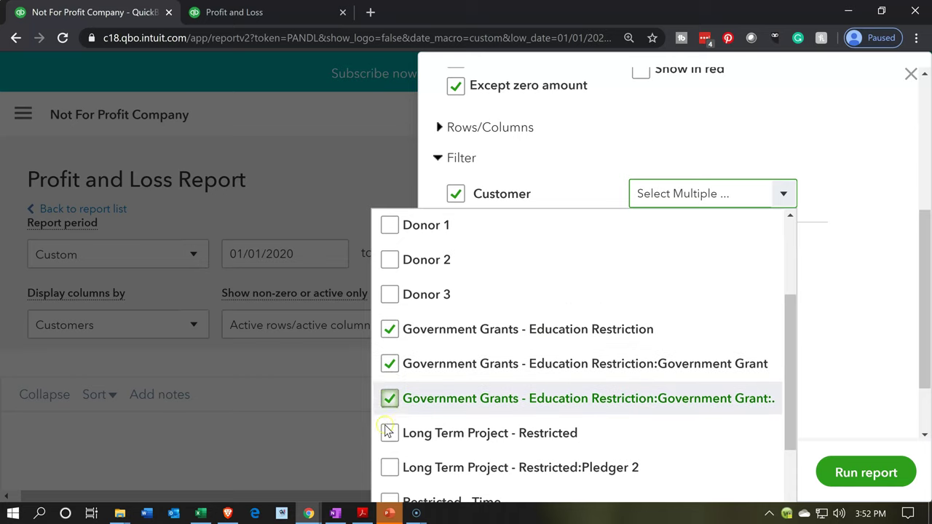
Add both Long Term Project - Restricted entries and all four Restricted - Time entries to the Customer filter, and run the report.
left_click(389, 433)
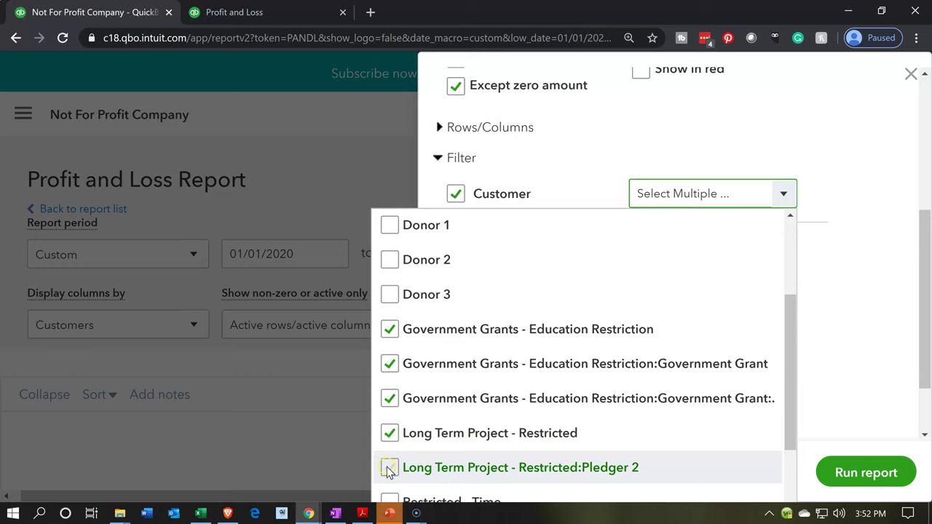
left_click(389, 470)
scroll(578, 332, "down", 3)
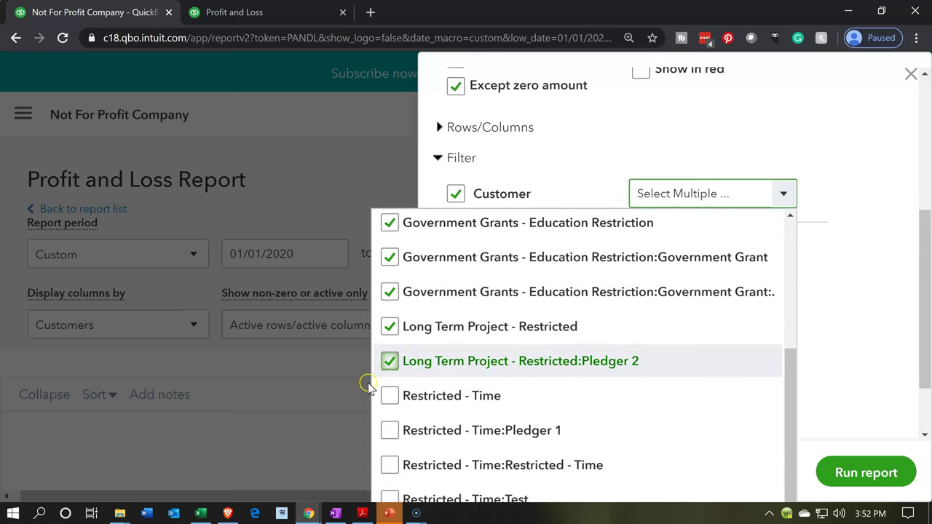
left_click(390, 396)
left_click(391, 431)
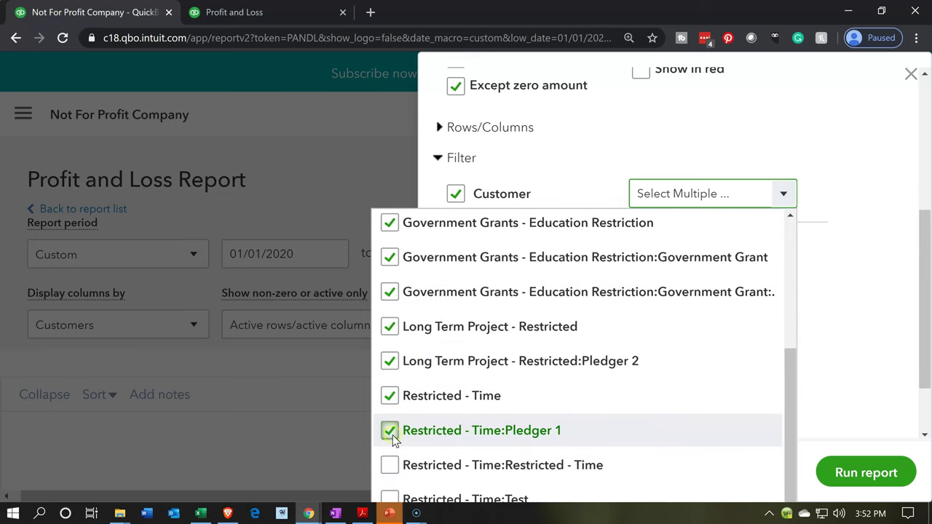
left_click(390, 466)
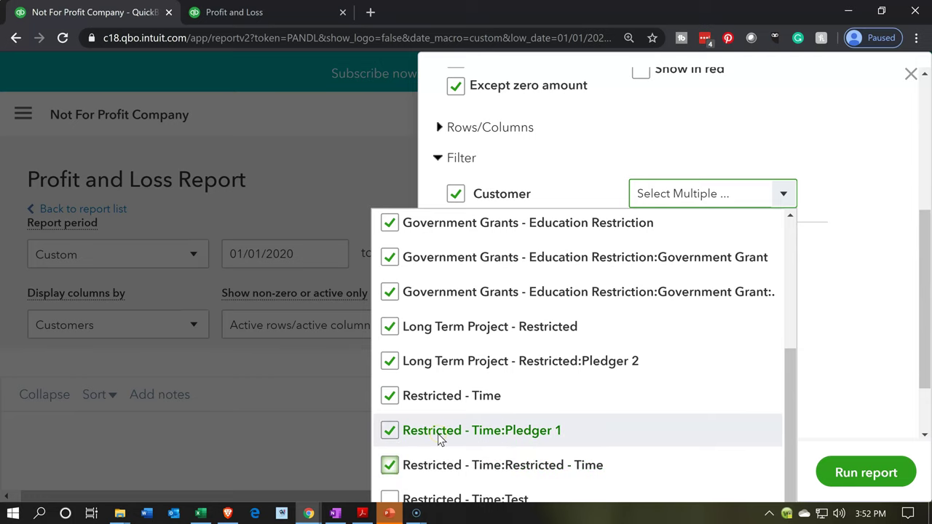
scroll(832, 298, "down", 1)
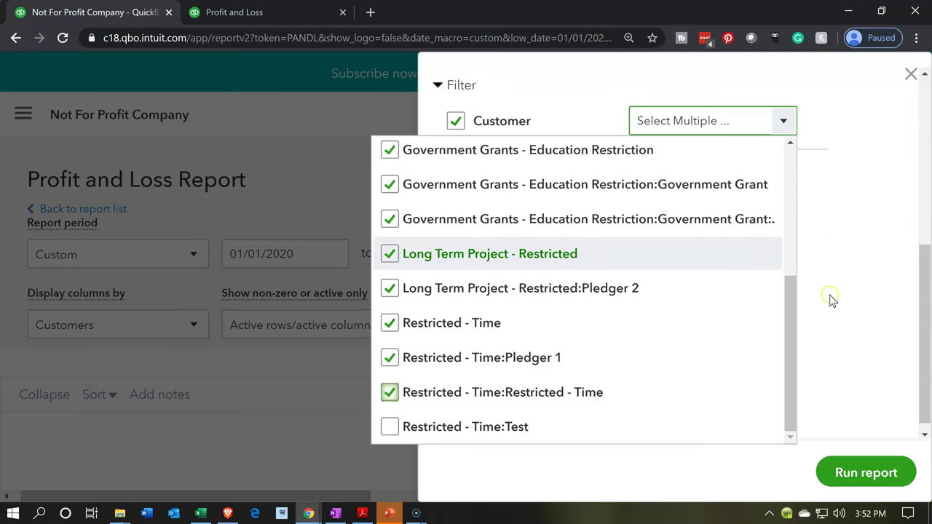
left_click(389, 428)
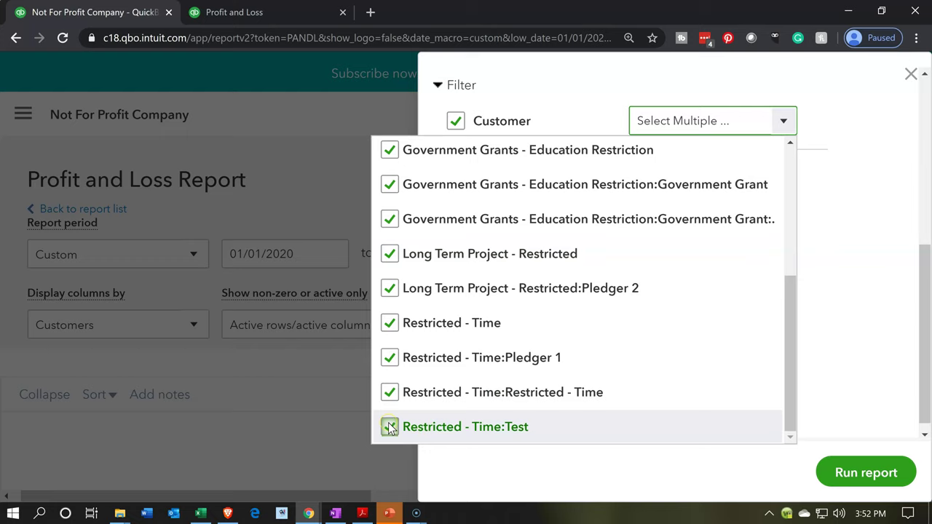
left_click(873, 333)
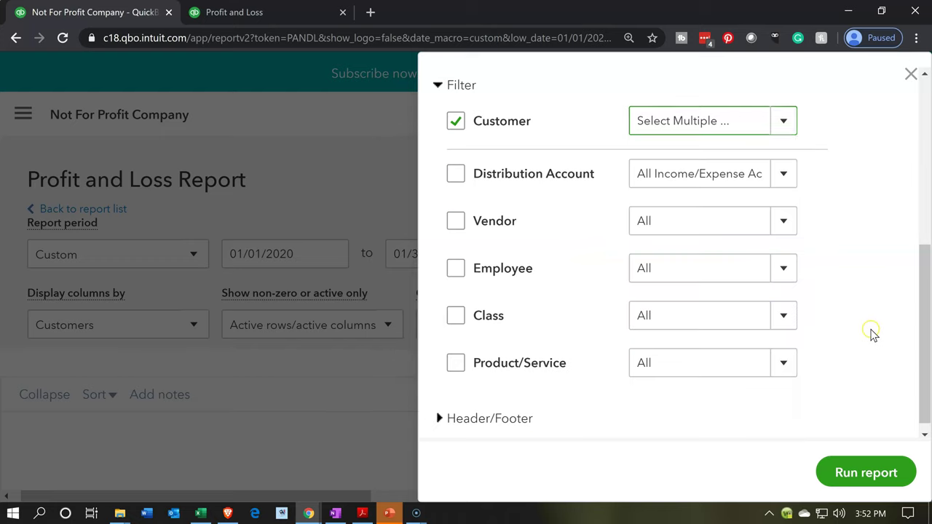
left_click(867, 472)
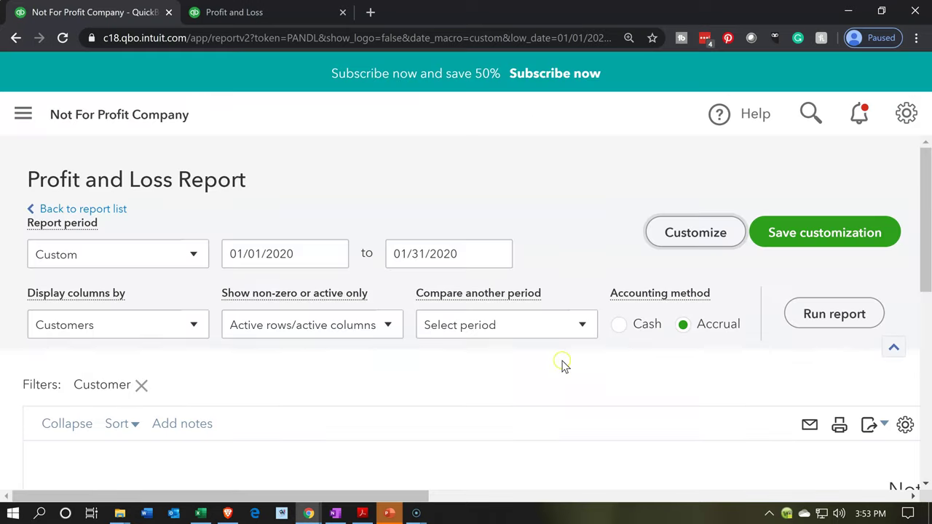
Examine the customer-filtered January 2020 Profit and Loss report across all restricted customer columns through to the Total column.
scroll(509, 342, "down", 3)
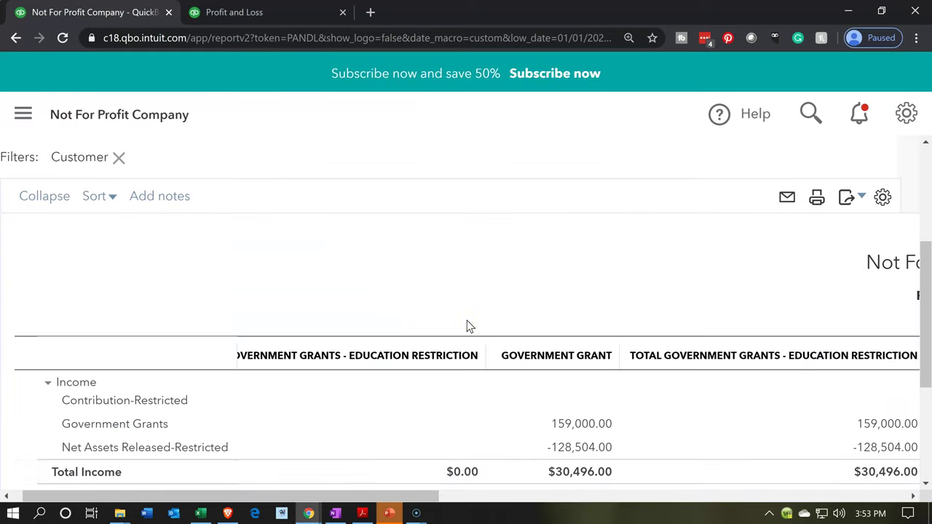
scroll(466, 331, "down", 2)
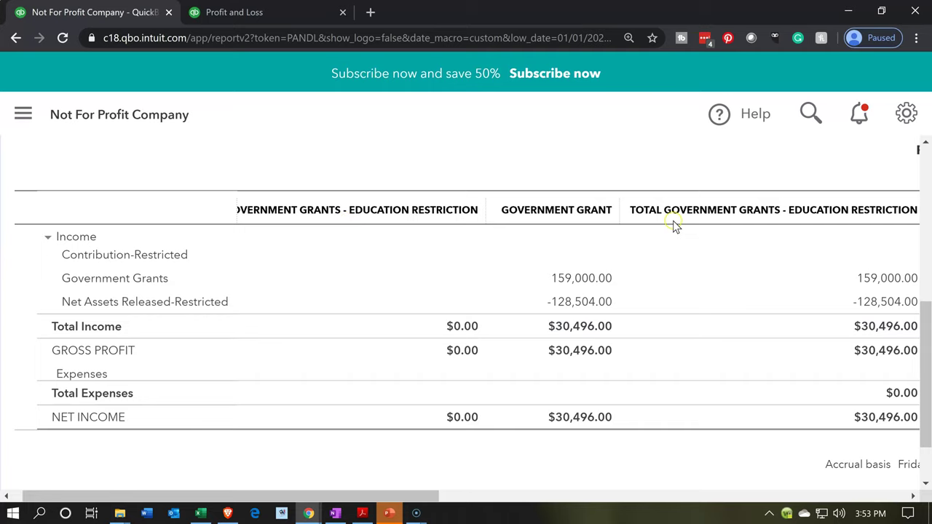
left_click(916, 496)
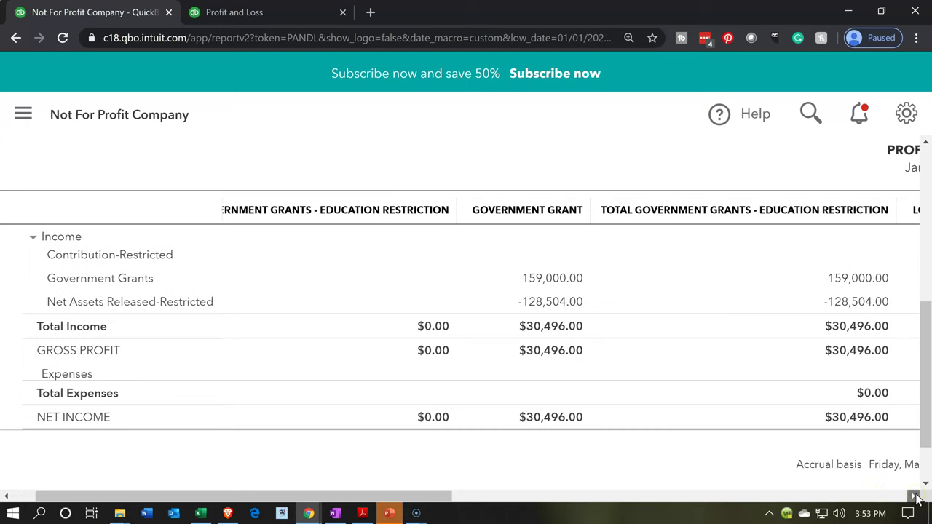
left_click(916, 497)
left_click(915, 496)
left_click(915, 497)
left_click(916, 496)
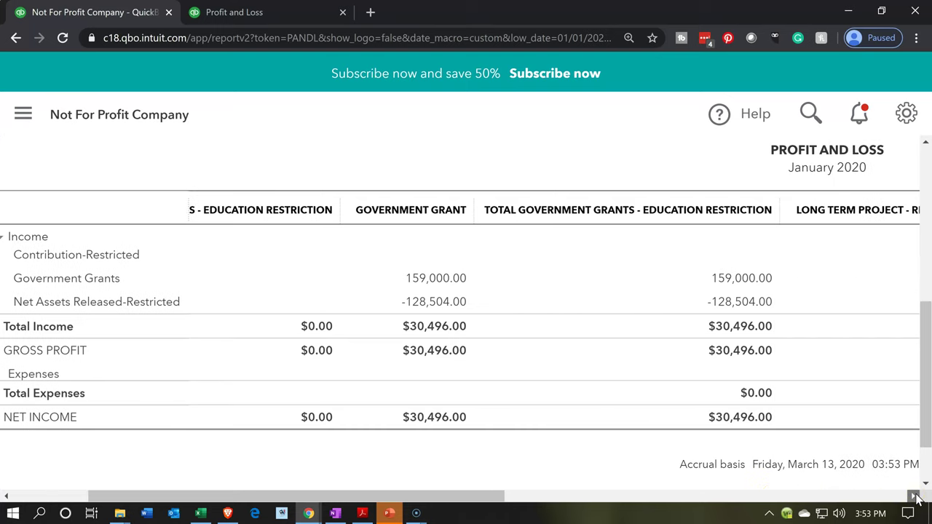
left_click(915, 496)
left_click(915, 497)
left_click(915, 497)
left_click(916, 496)
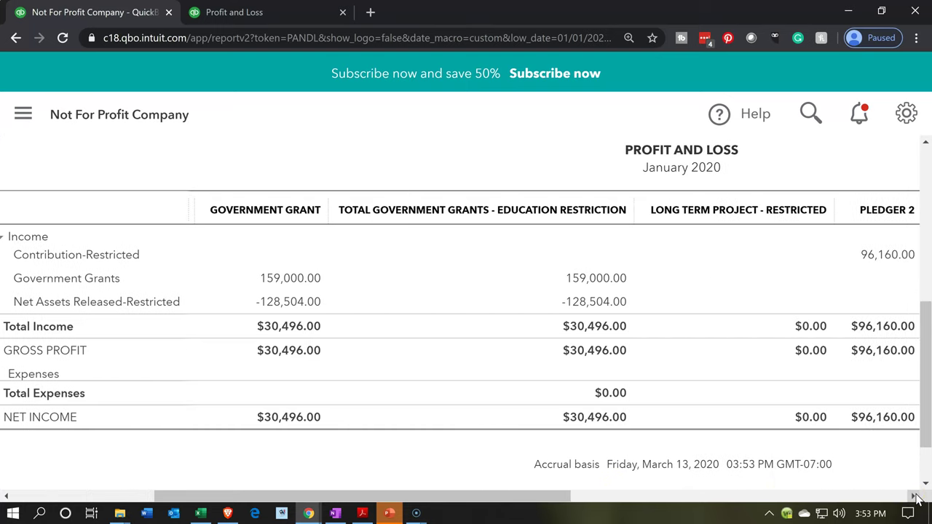
left_click(916, 497)
left_click(548, 501)
left_click(674, 495)
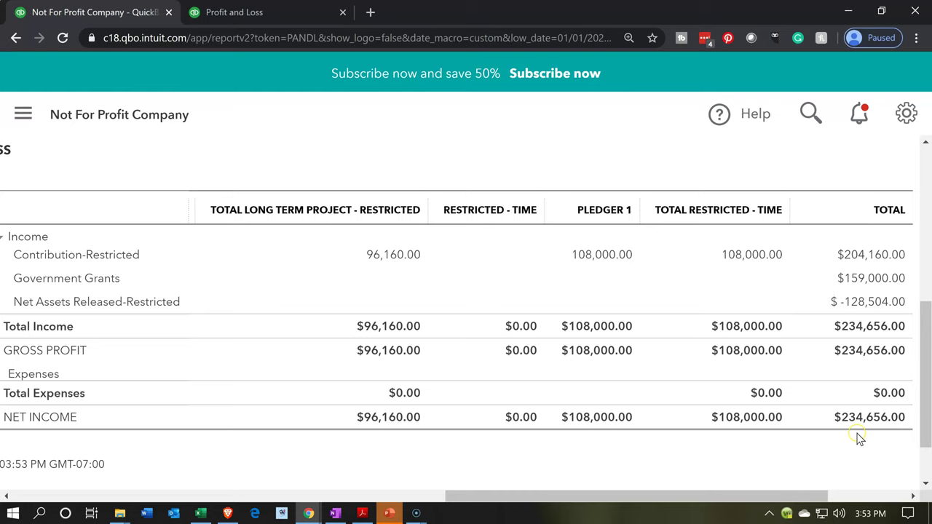
Compare the customer-based net income with the class-based restricted report and the donor-restricted ending net assets in the Excel workbook.
left_click(275, 10)
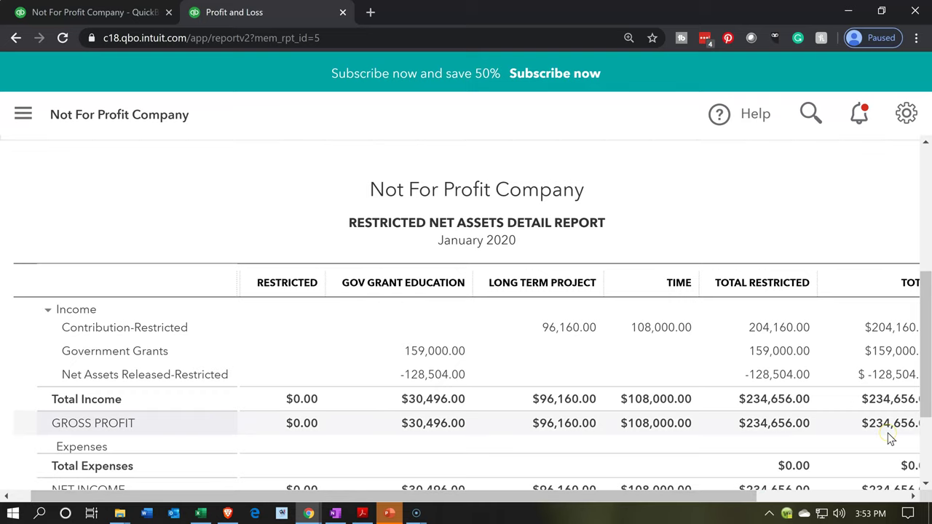
left_click(146, 13)
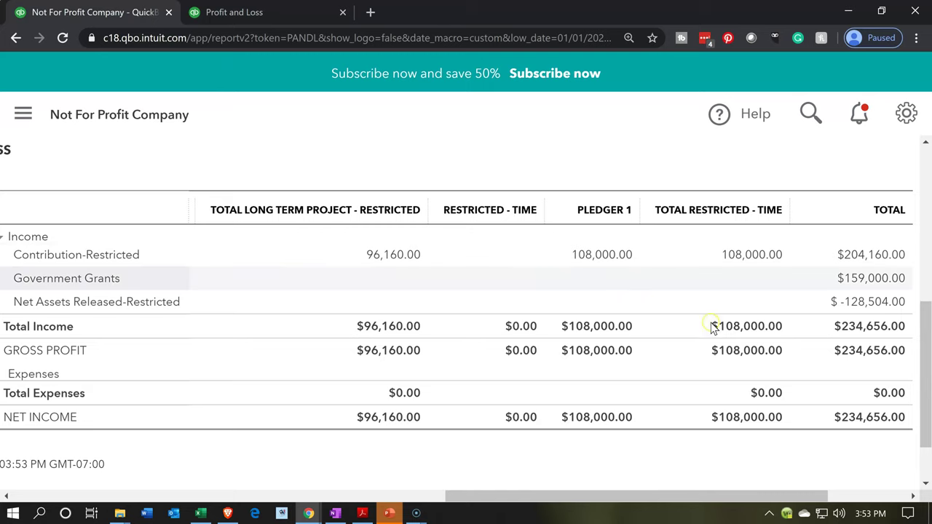
left_click(200, 514)
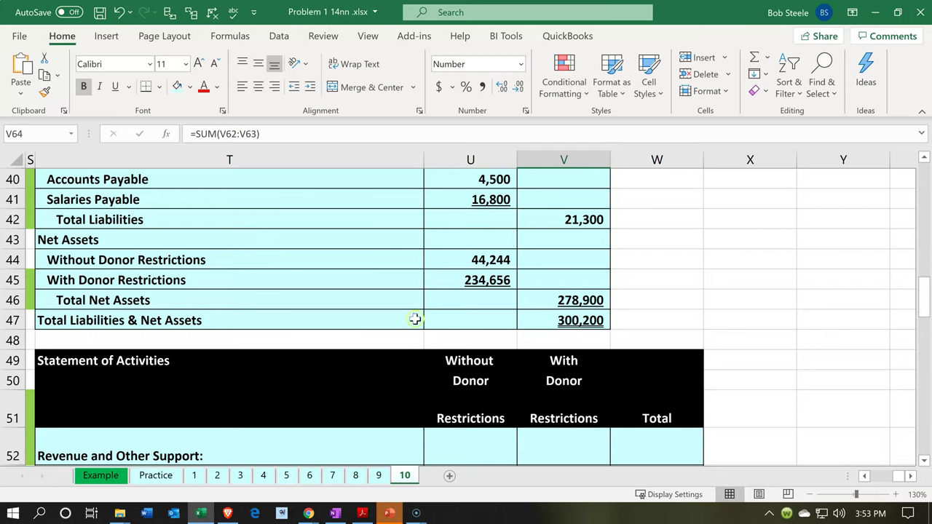
left_click(470, 274)
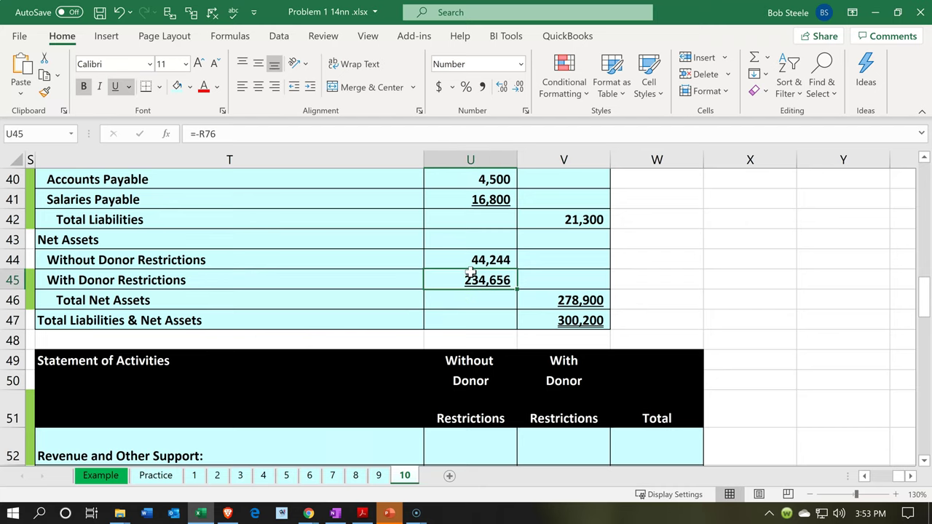
scroll(470, 275, "up", 7)
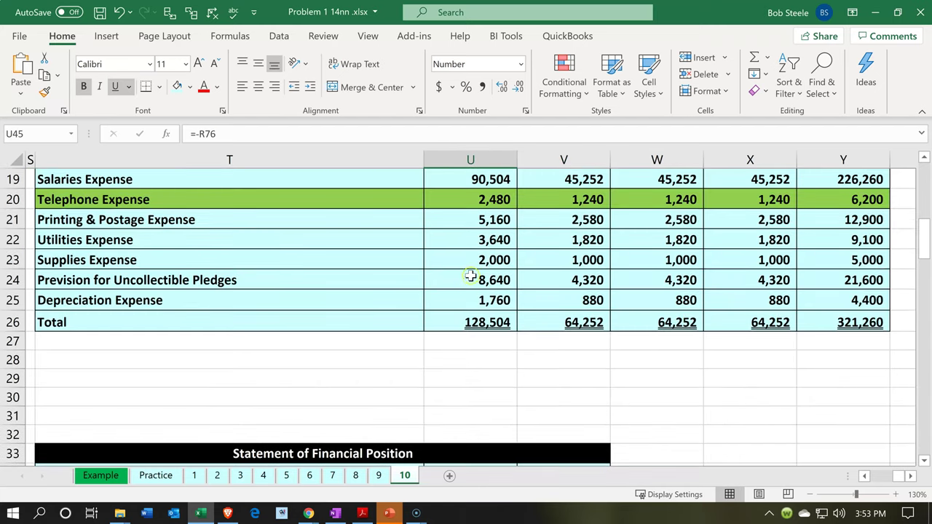
scroll(595, 308, "down", 9)
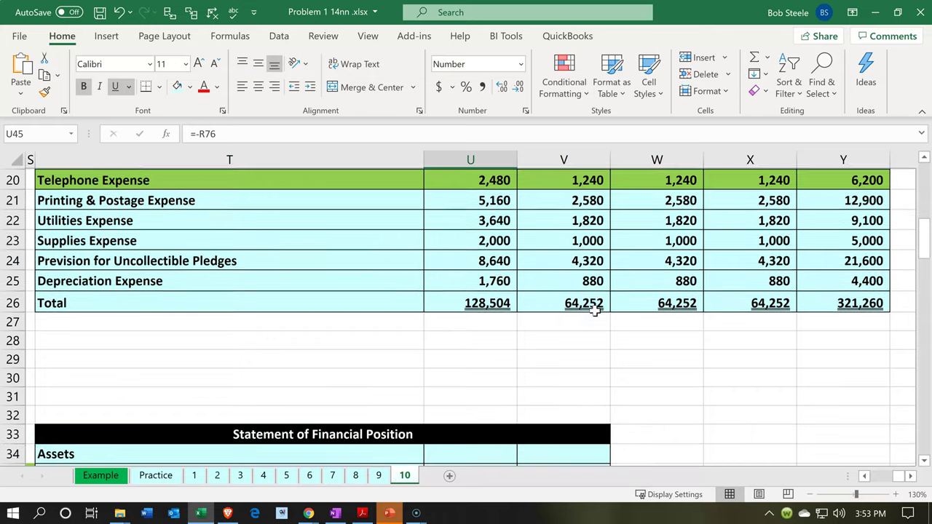
scroll(595, 308, "down", 3)
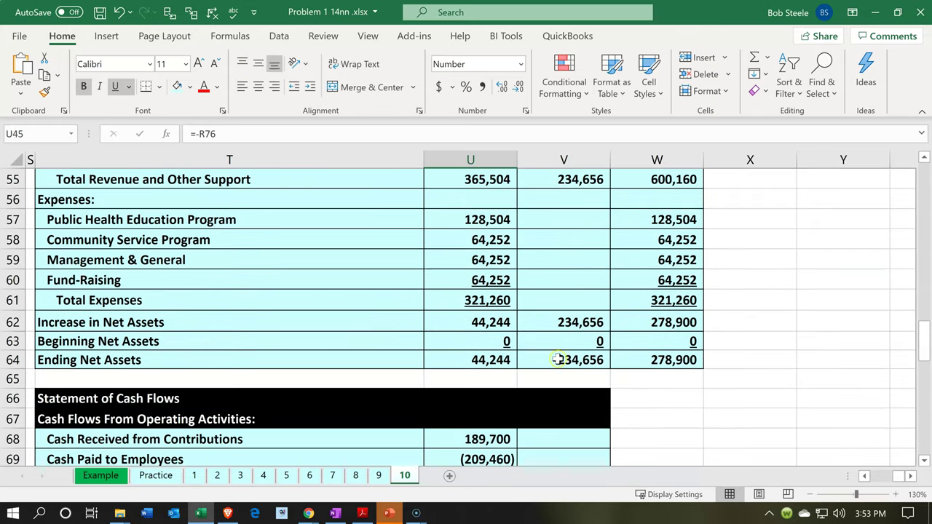
left_click(558, 354)
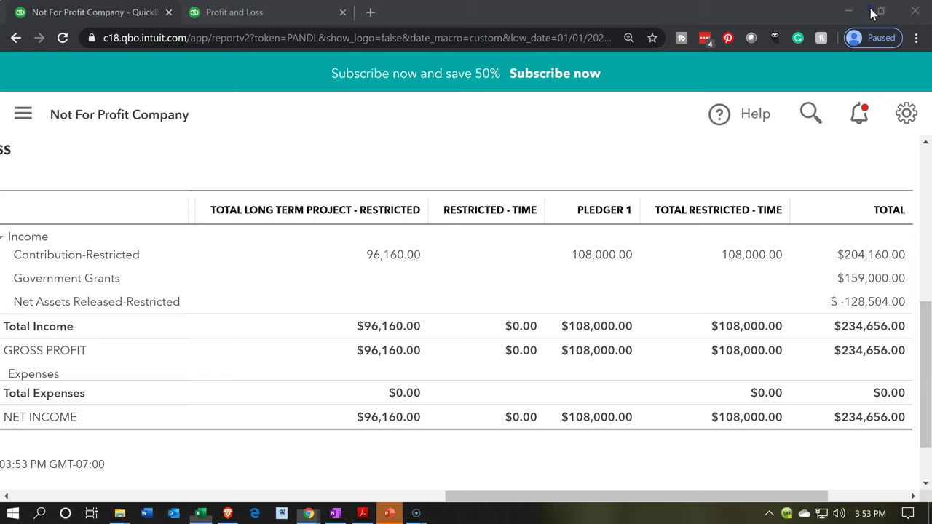
left_click(874, 12)
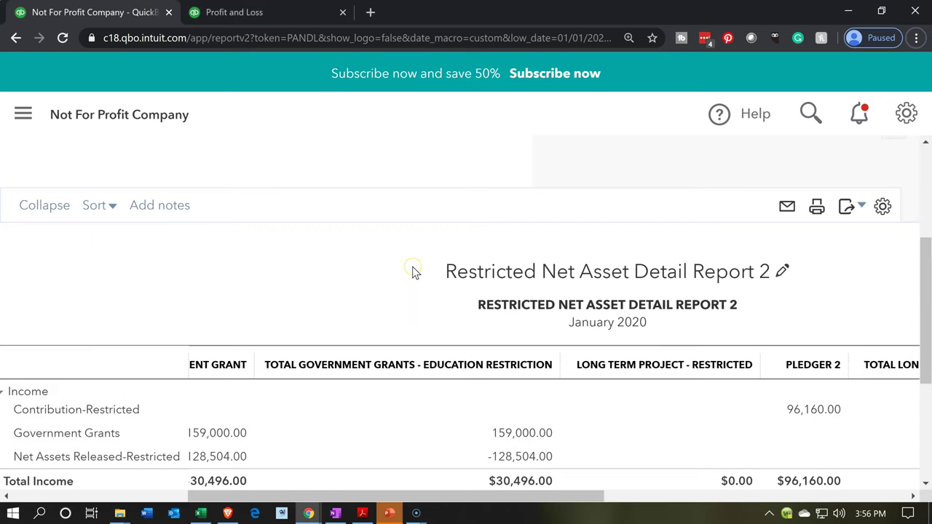
Review Restricted Net Asset Detail Report 2 and compare it with the class-based Restricted Net Assets Detail Report in the other browser tab.
scroll(412, 271, "down", 1)
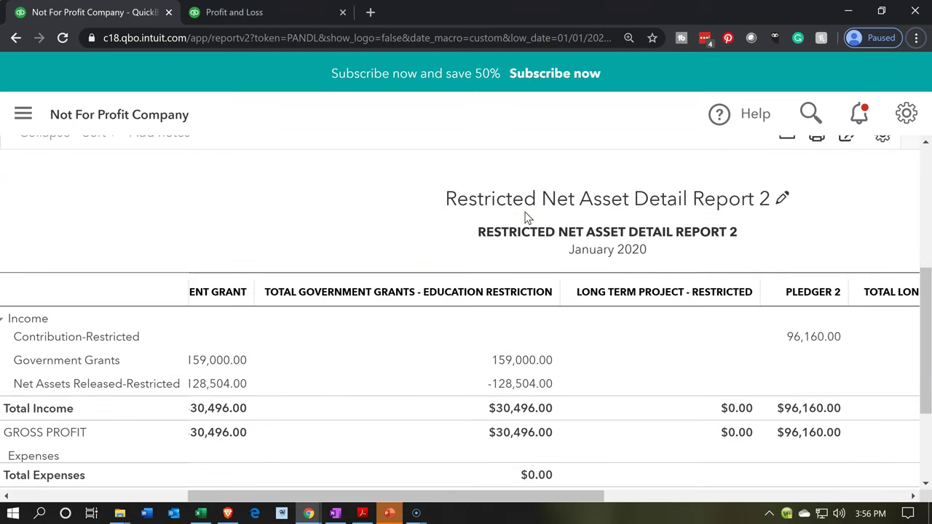
left_click(573, 244)
scroll(712, 263, "up", 4)
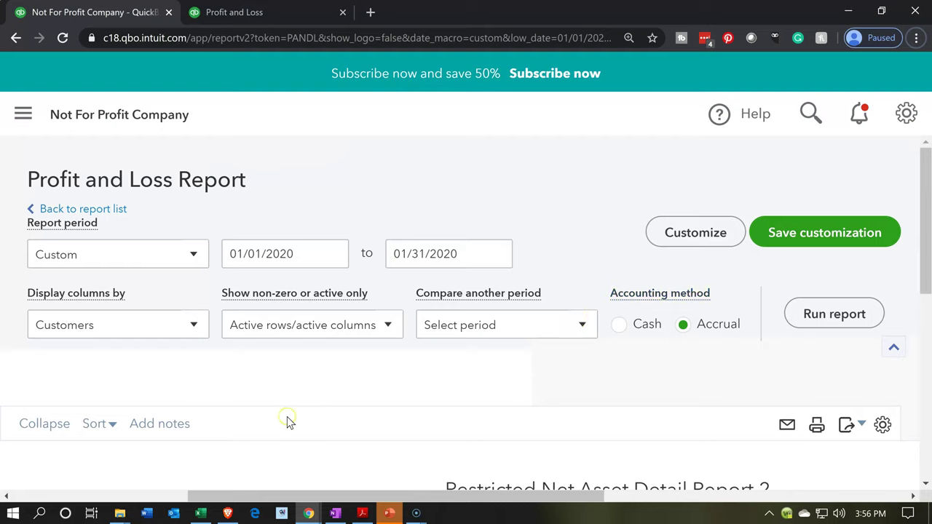
scroll(287, 420, "down", 3)
scroll(286, 421, "down", 2)
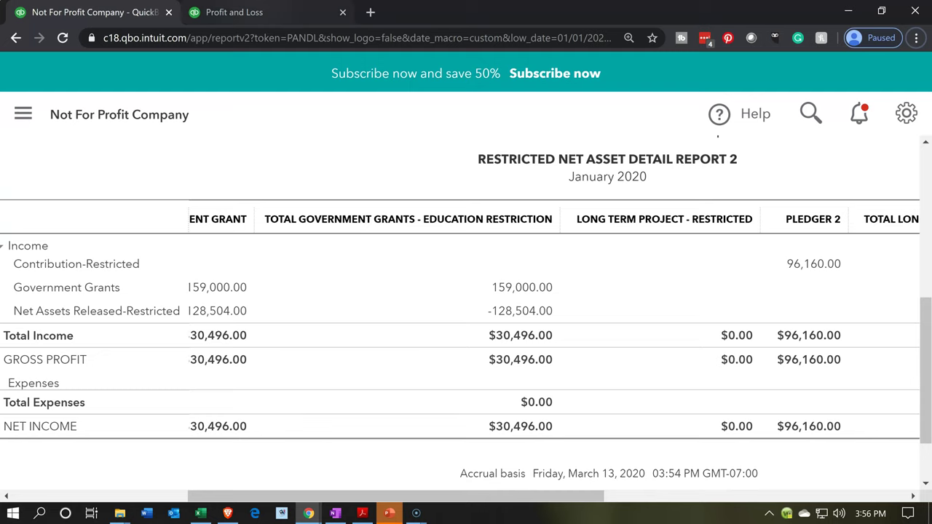
left_click(253, 10)
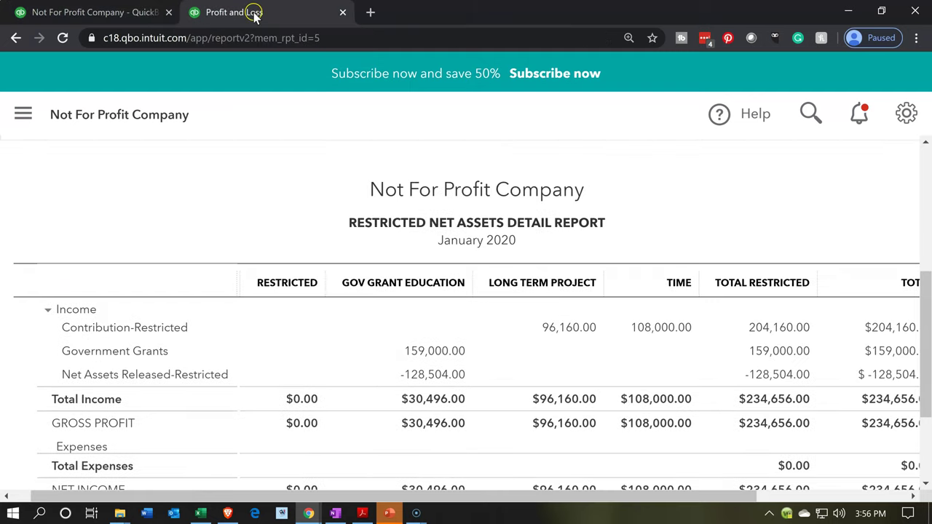
scroll(325, 303, "down", 1)
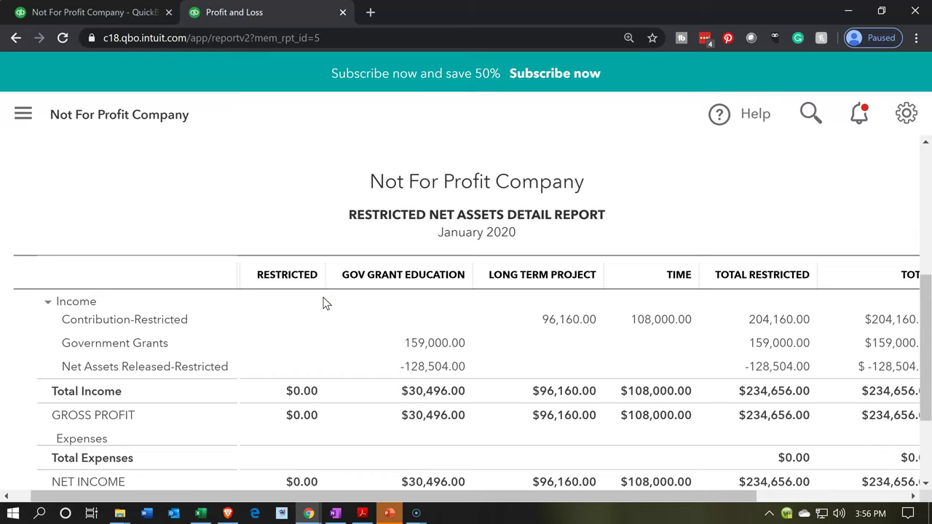
left_click(312, 331)
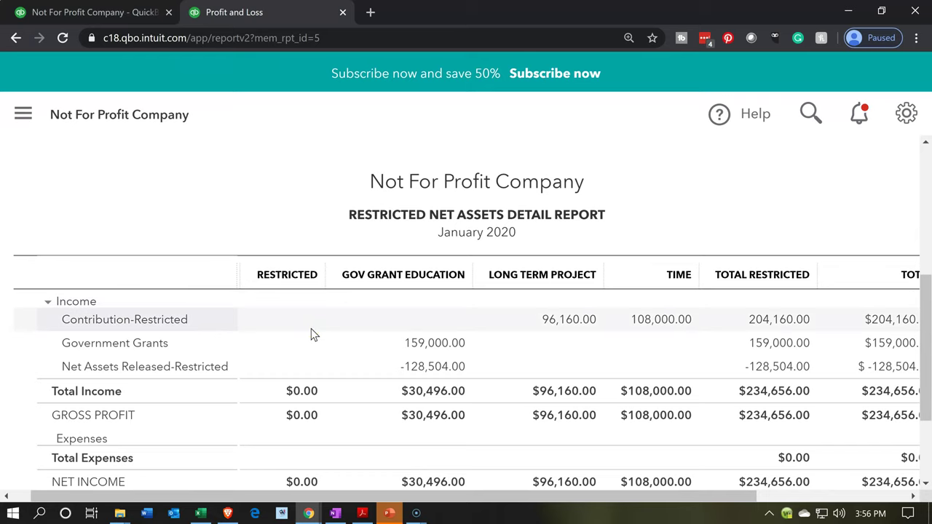
scroll(311, 334, "down", 1)
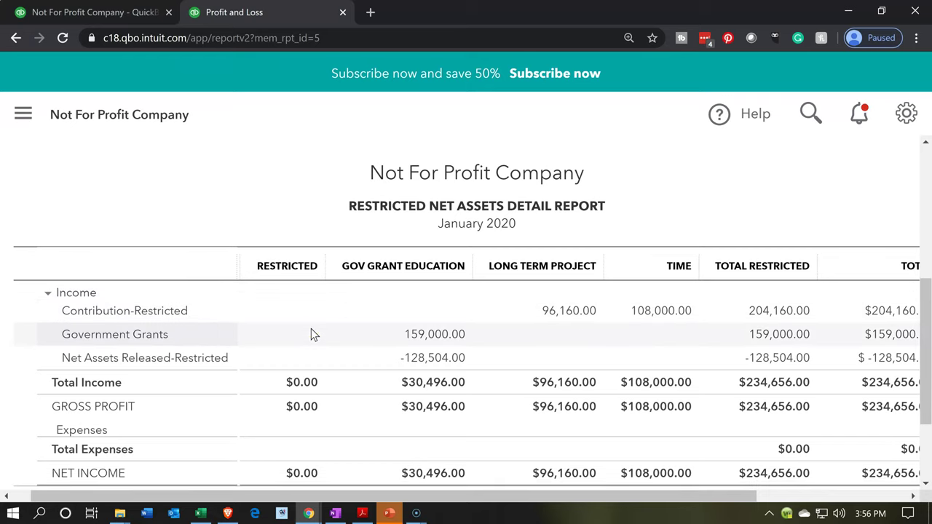
left_click(330, 451)
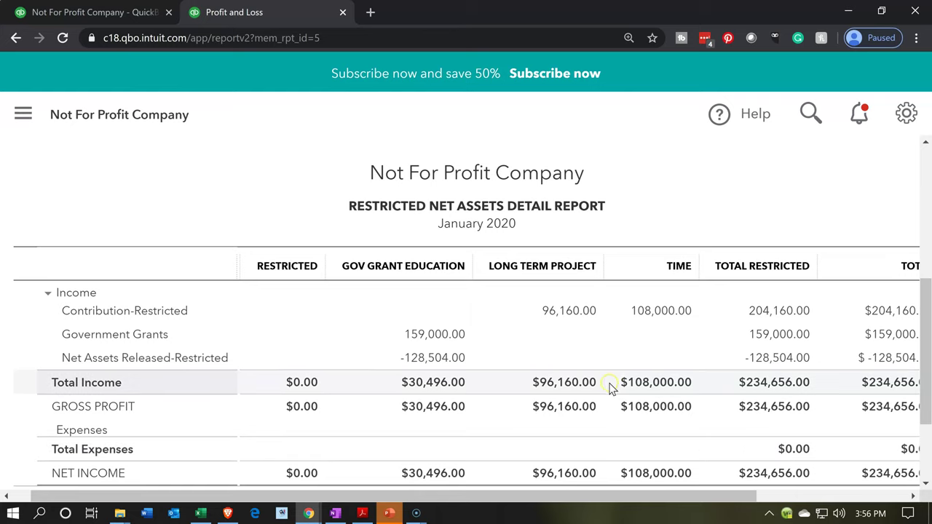
Print all pages of the class-based Restricted Net Assets Detail Report in color to CutePDF Writer.
scroll(611, 383, "up", 1)
scroll(806, 254, "up", 1)
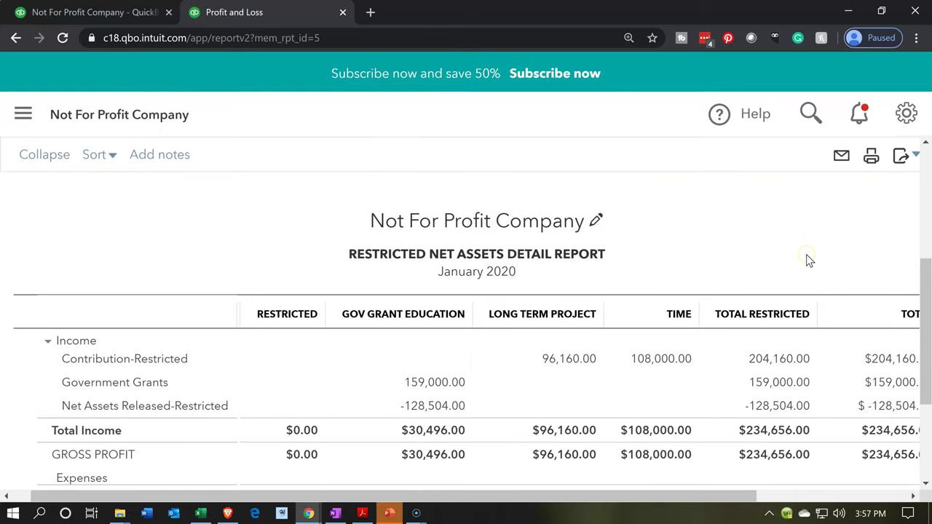
left_click(872, 164)
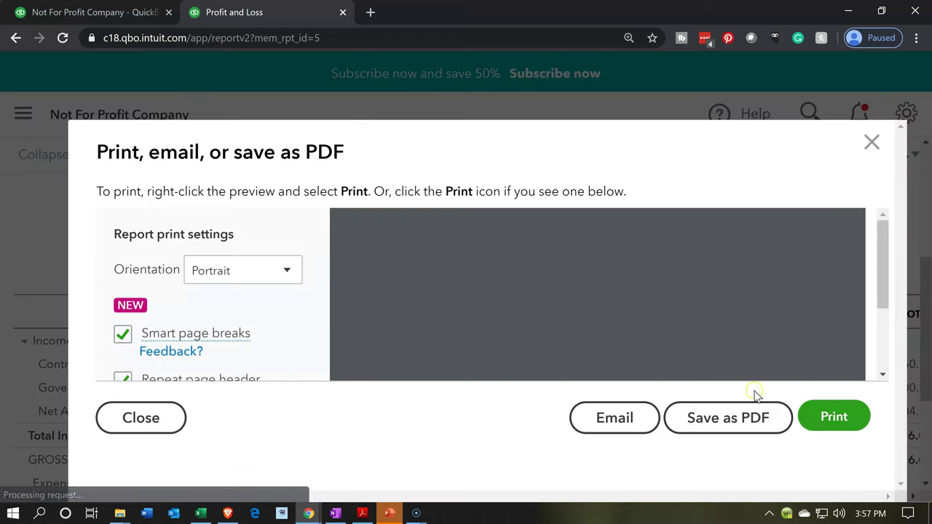
left_click(851, 431)
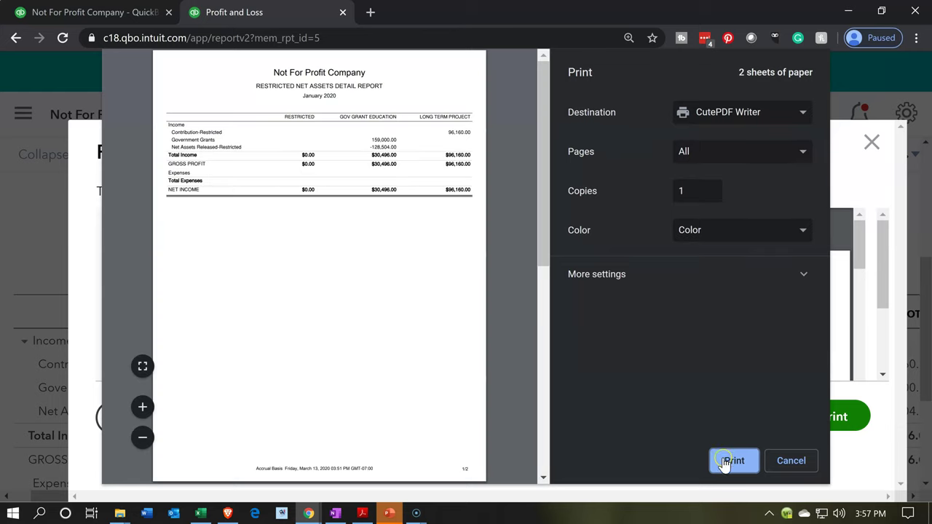
left_click(724, 466)
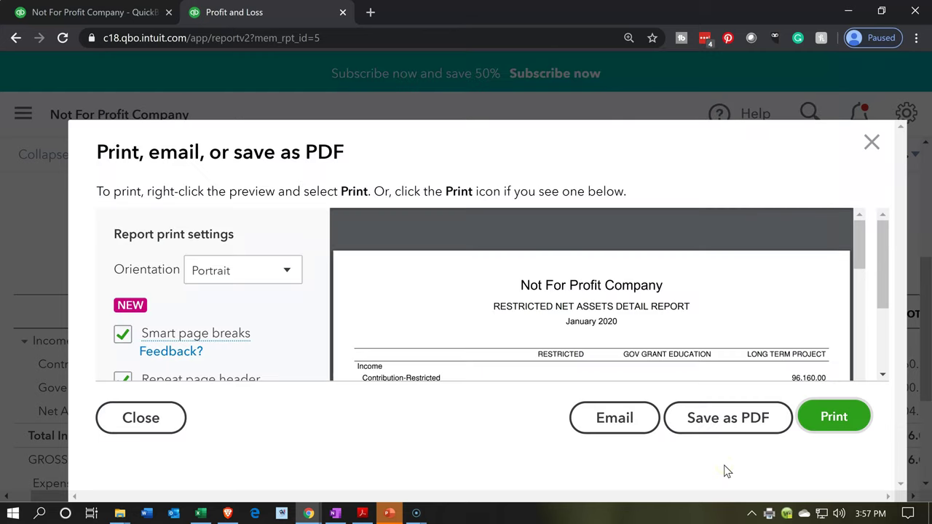
Save the printed report as Restricted Net Asset Detail Report.pdf in the QBO Not for Profit folder and close the print preview.
left_click(702, 459)
left_click(699, 467)
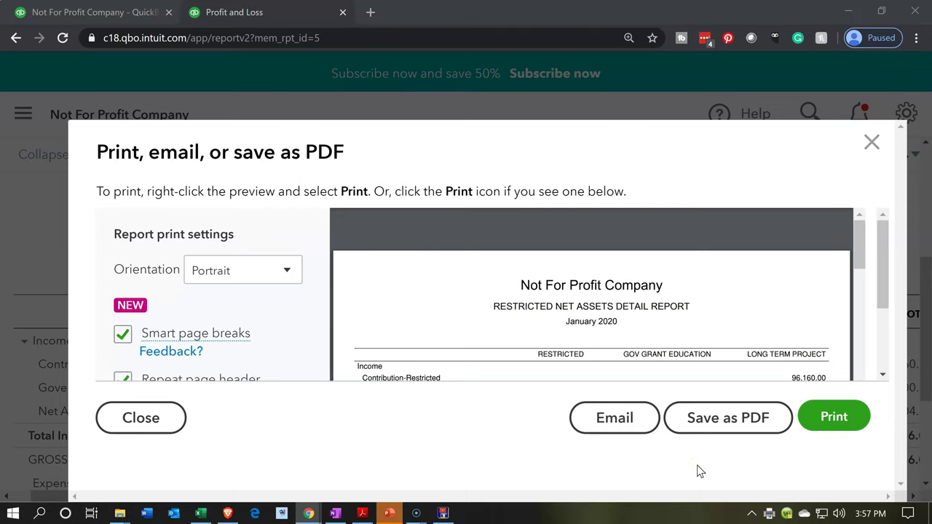
left_click(449, 514)
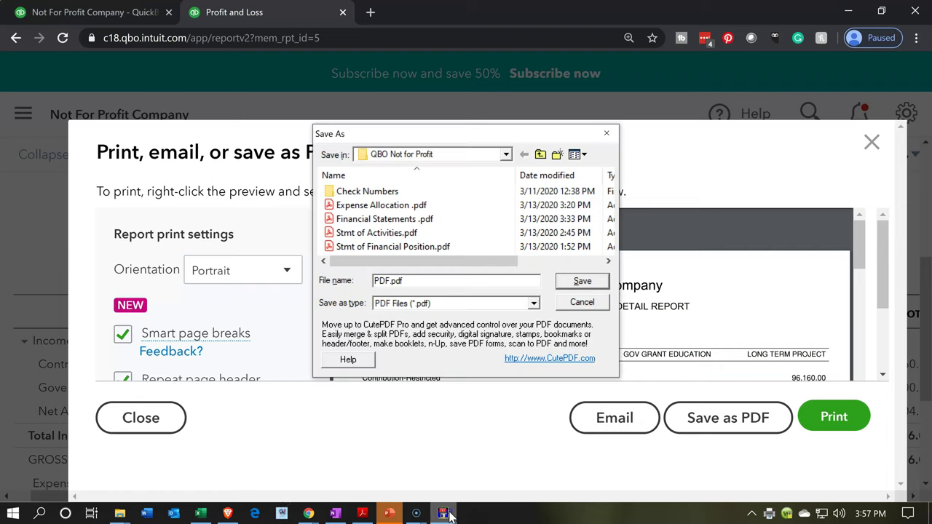
left_click_drag(432, 135, 281, 174)
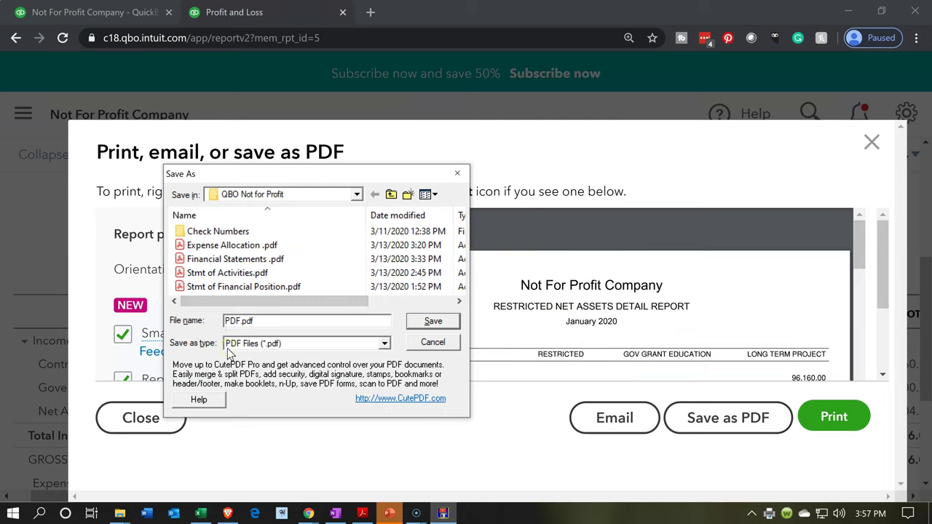
key("BackSpace")
key("BackSpace")
type("Re4")
key("BackSpace")
key("BackSpace")
type("stricted Net Asset Detail Report")
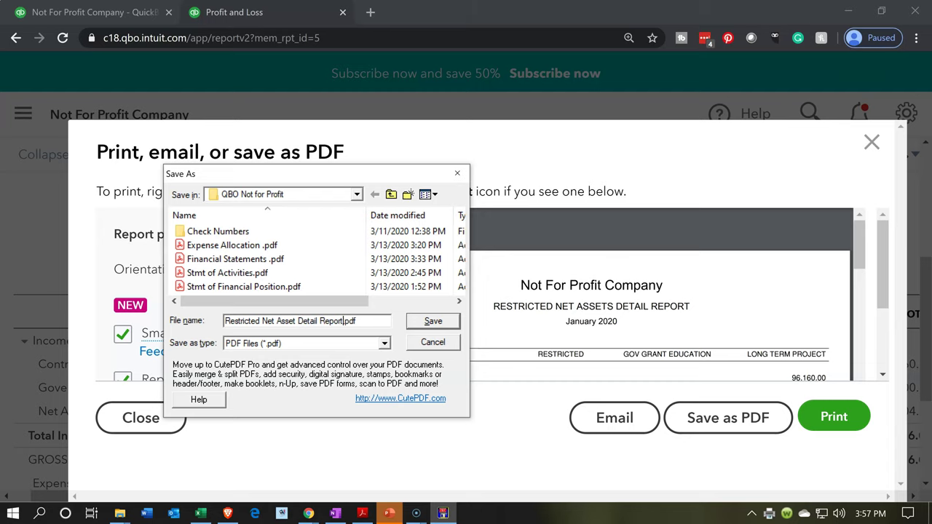
left_click(426, 325)
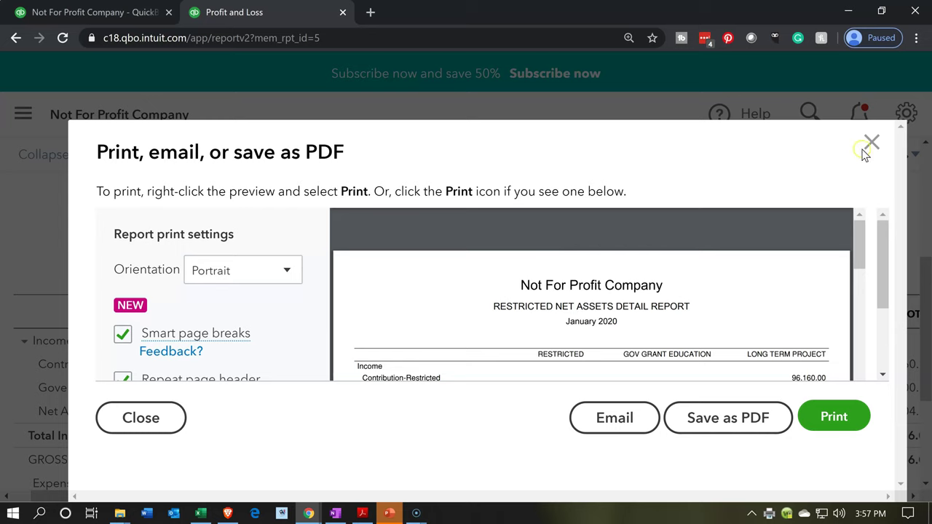
left_click(872, 141)
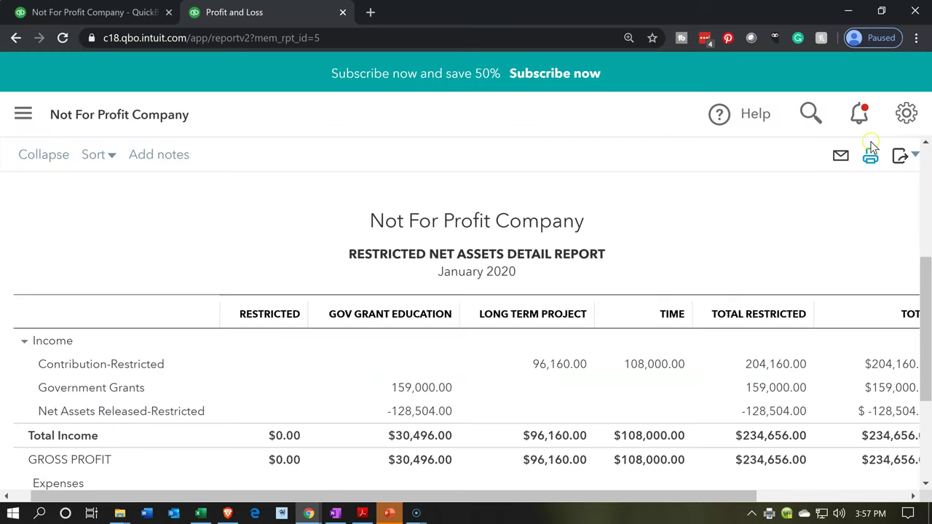
Export the class-based Restricted Net Assets Detail Report to Excel and open the downloaded workbook.
left_click(899, 164)
left_click(855, 191)
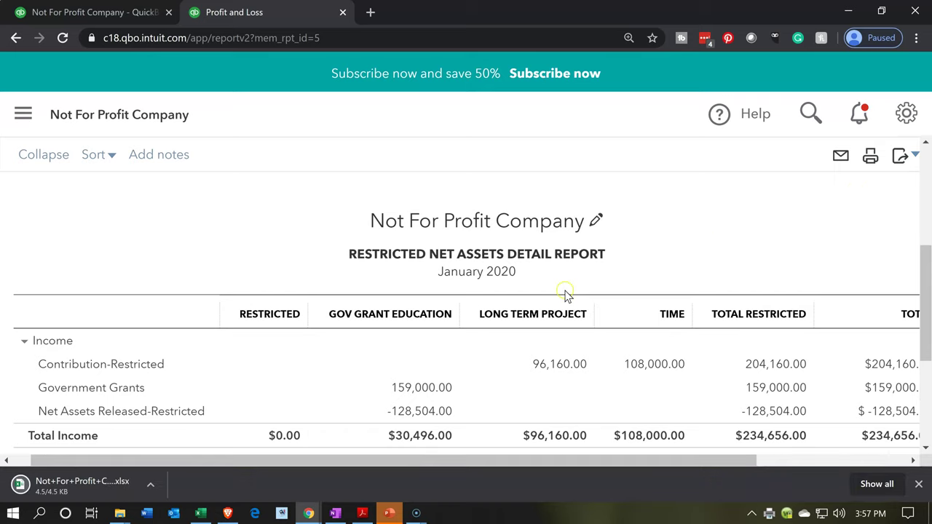
left_click(102, 485)
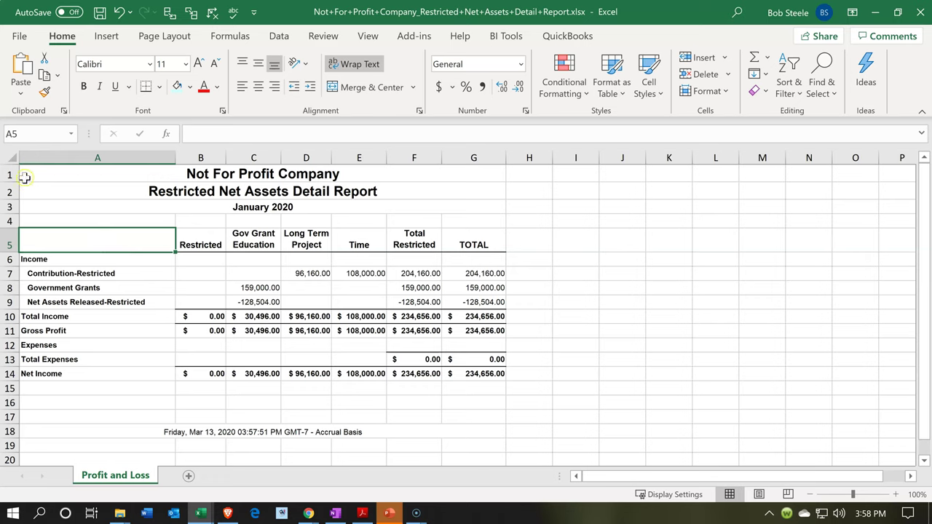
Copy the entire exported report sheet into a new worksheet of the Financial Statements workbook, starting at cell A1.
left_click(10, 156)
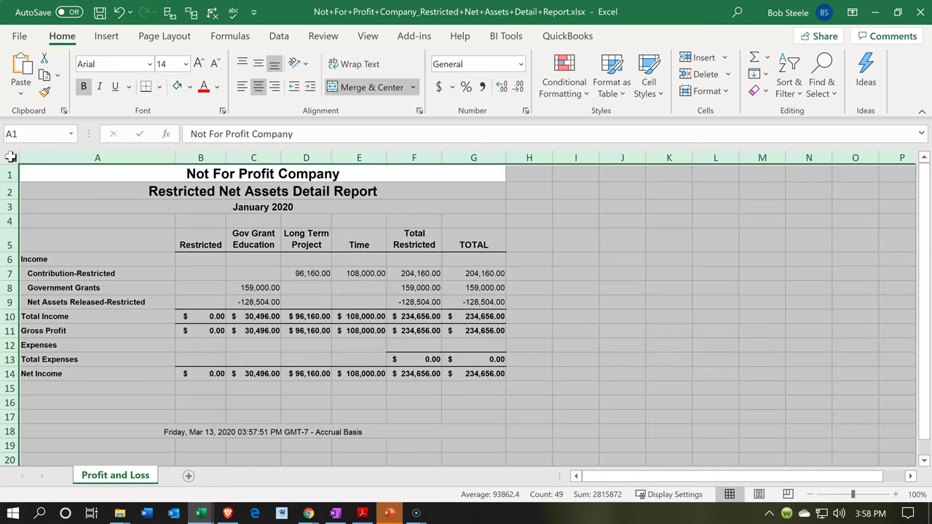
right_click(155, 356)
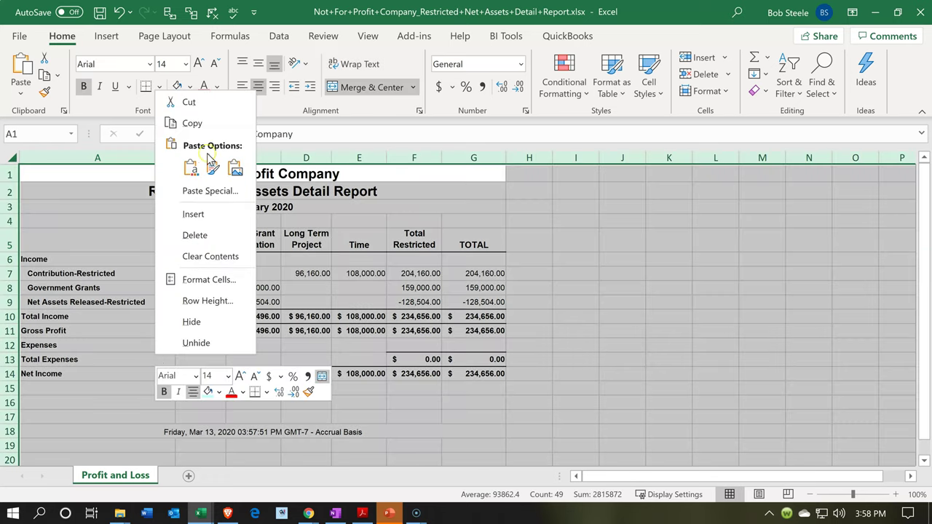
left_click(193, 123)
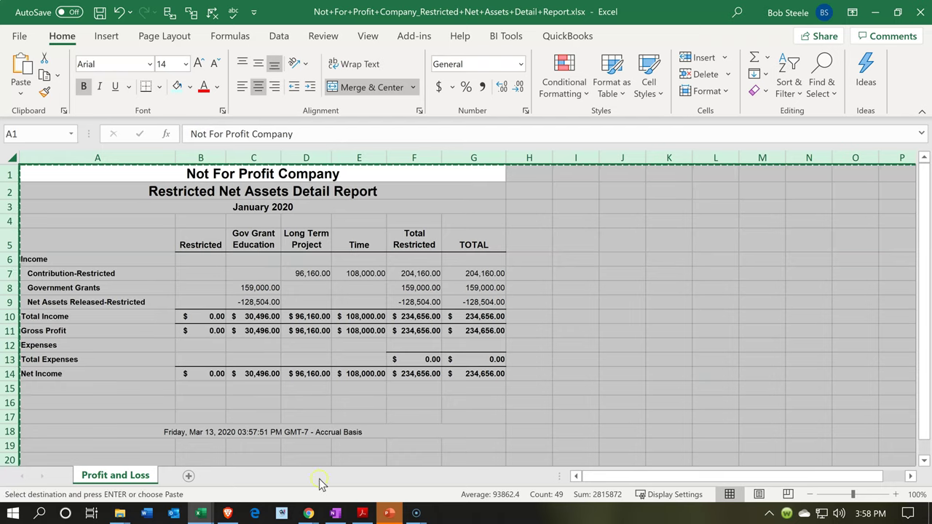
mouse_move(209, 515)
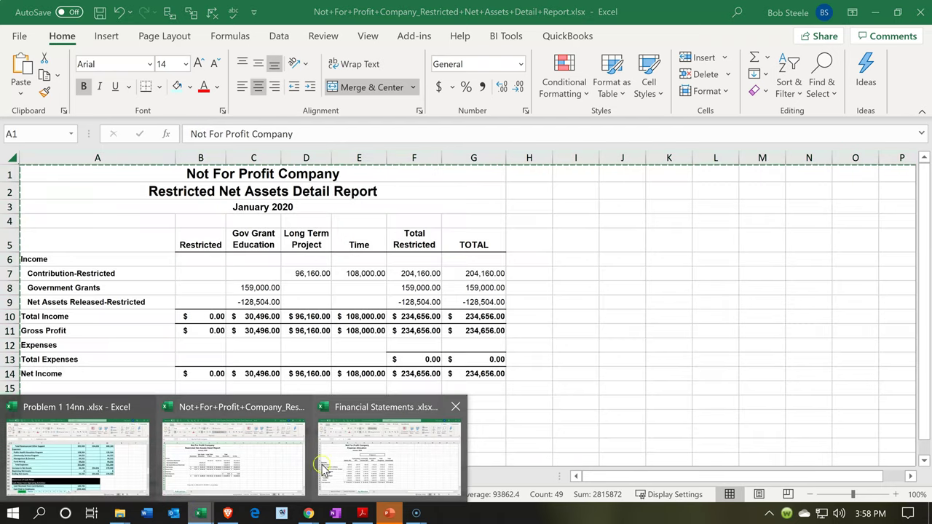
left_click(353, 460)
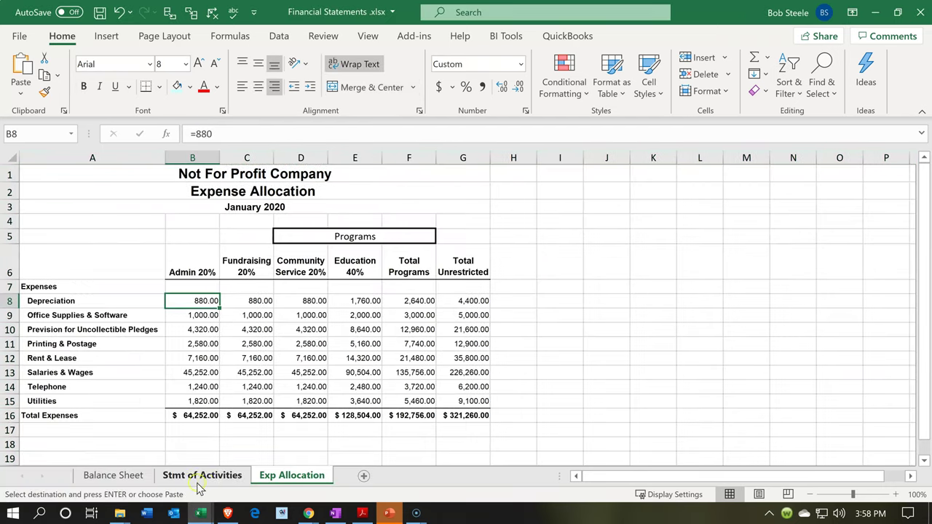
left_click(364, 477)
left_click(48, 173)
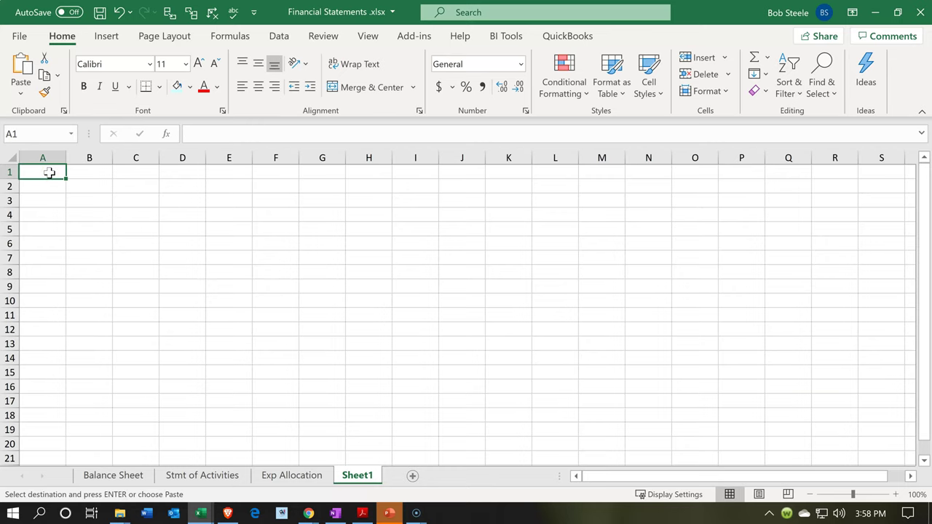
right_click(49, 172)
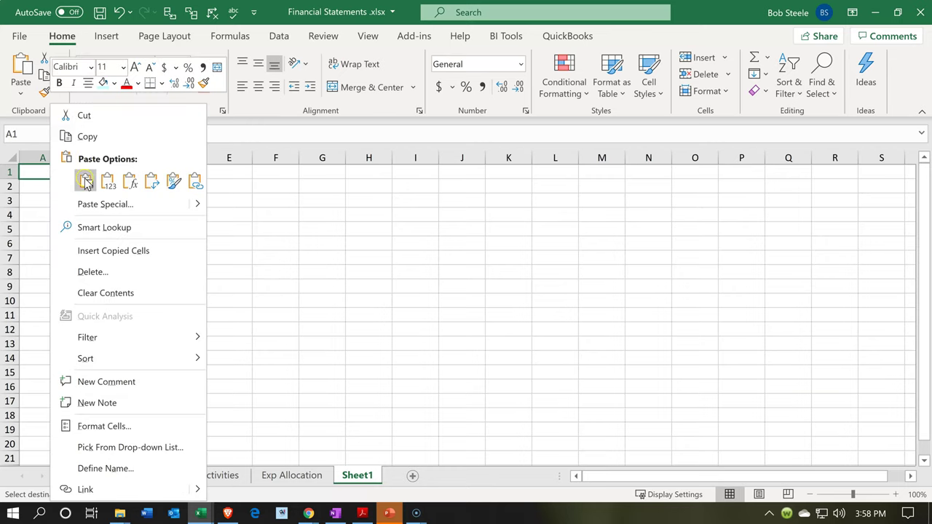
left_click(85, 182)
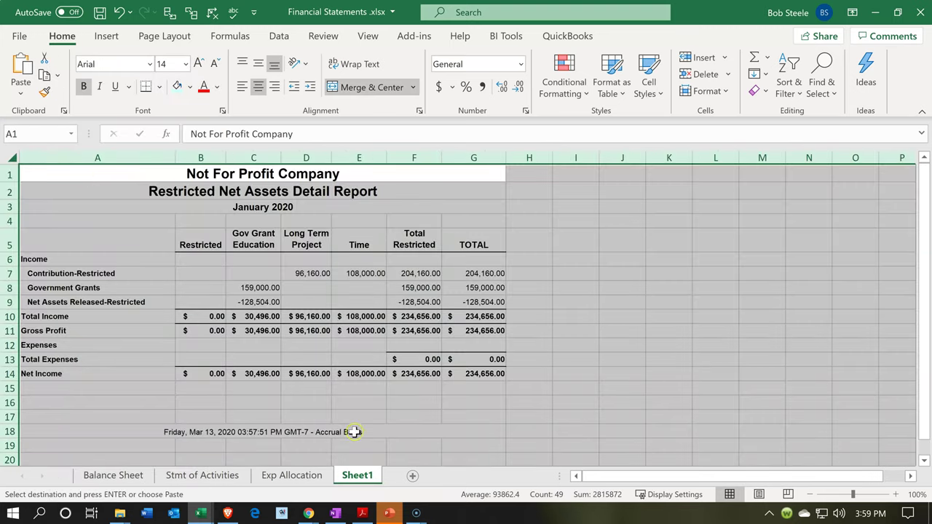
Rename the new worksheet as Rest Net Asset Det and check how it fits in Page Layout view.
left_click(368, 474)
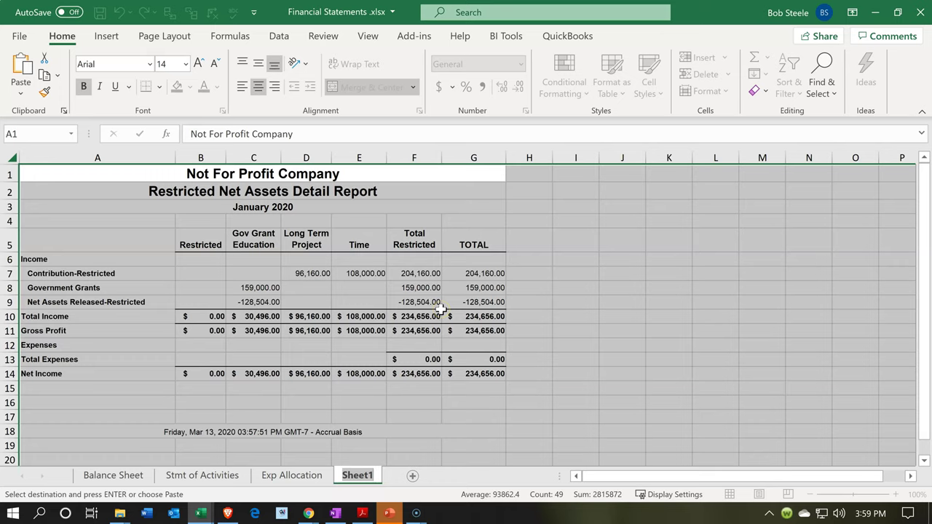
type("Res")
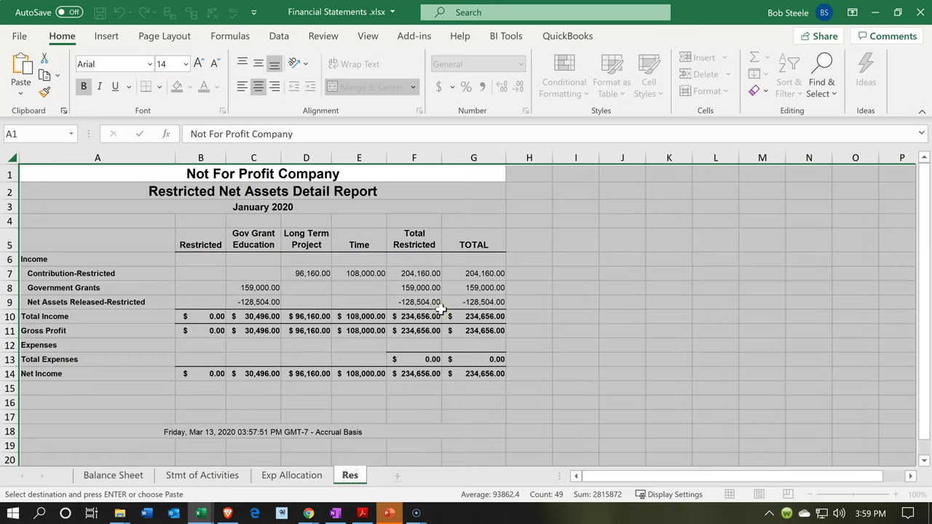
type("t Net A")
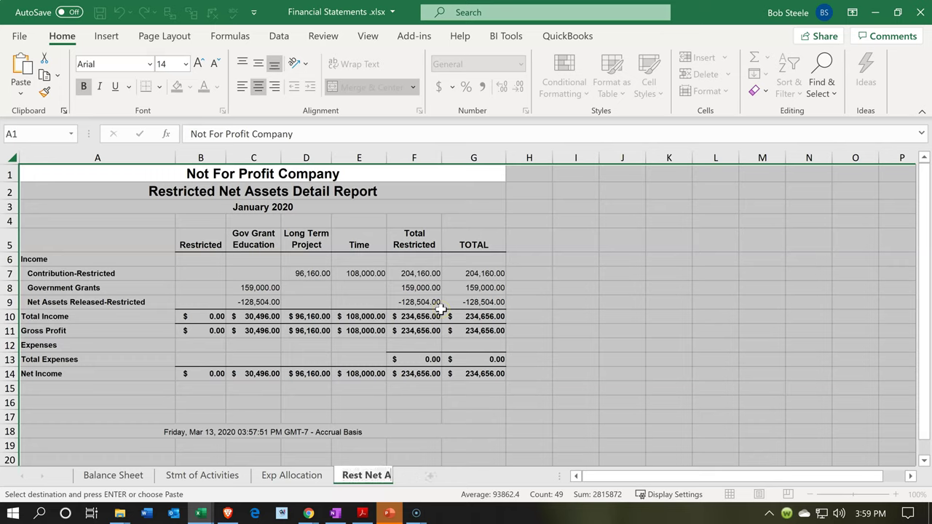
type("sset Det")
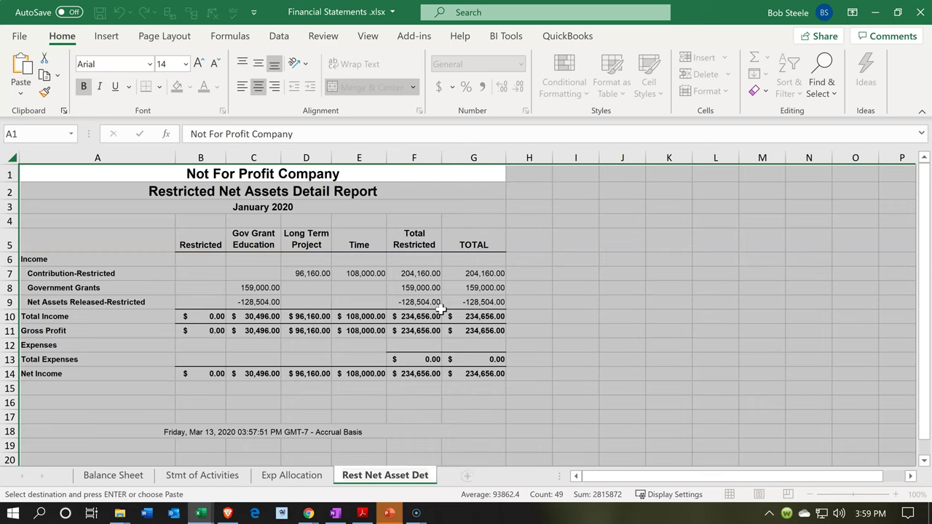
left_click(440, 307)
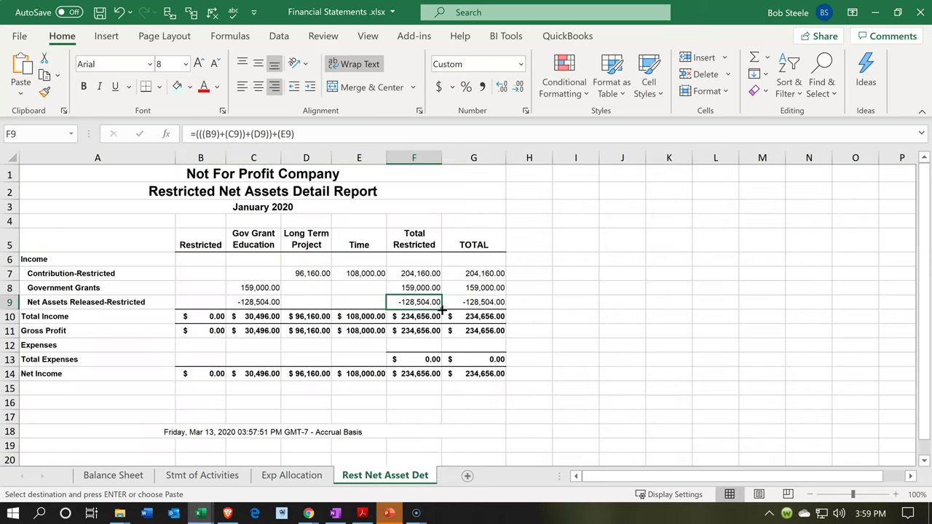
left_click(759, 494)
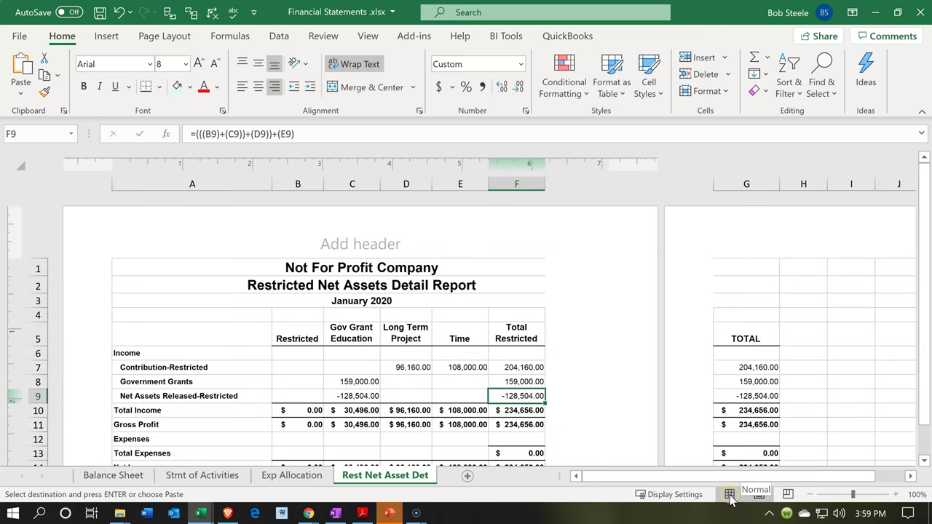
left_click(729, 495)
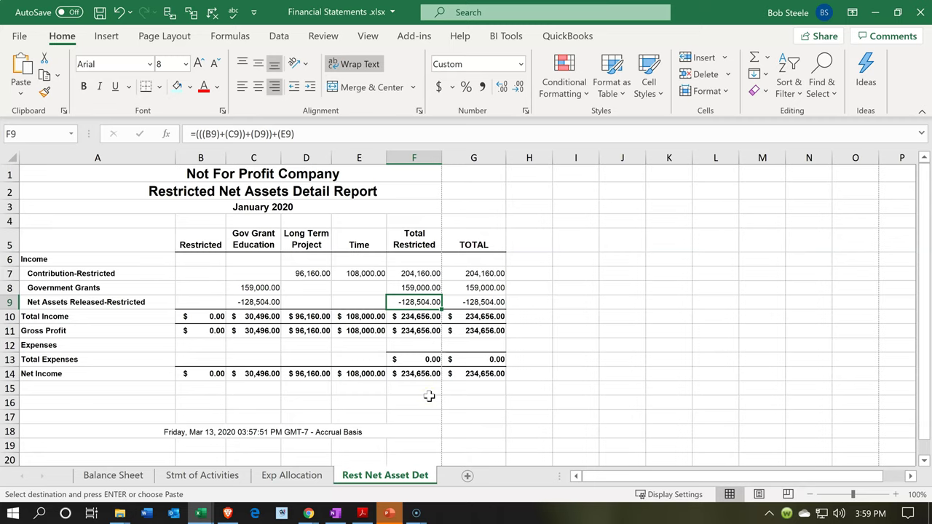
Unmerge the company name, report title and date headings in rows 1 to 3.
left_click(94, 172)
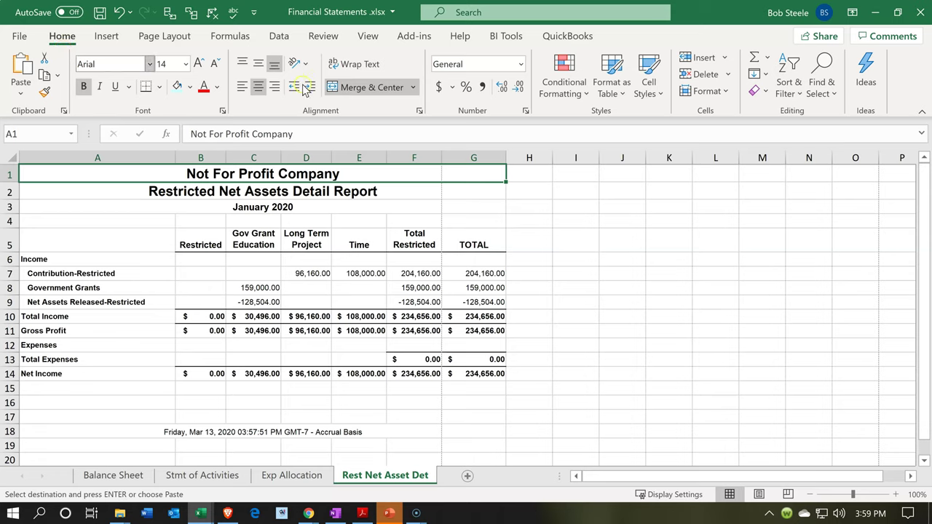
left_click(348, 87)
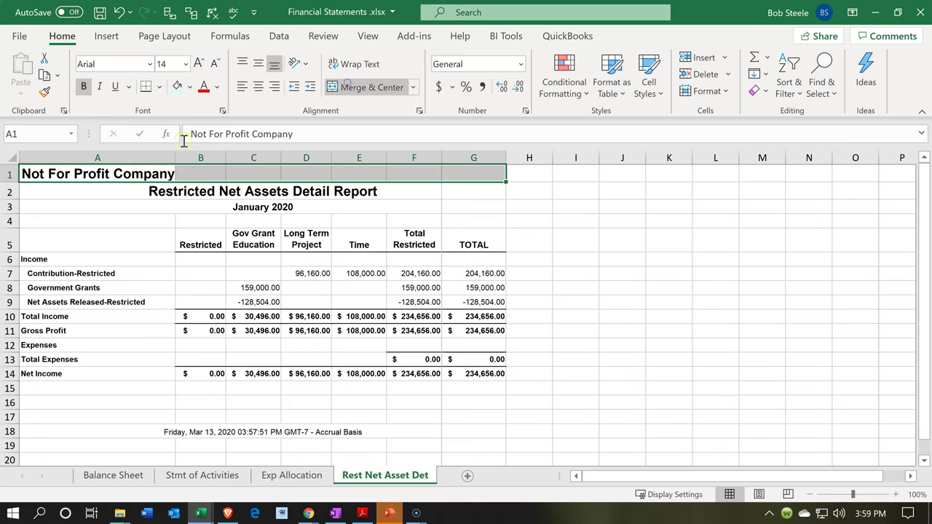
left_click(119, 198)
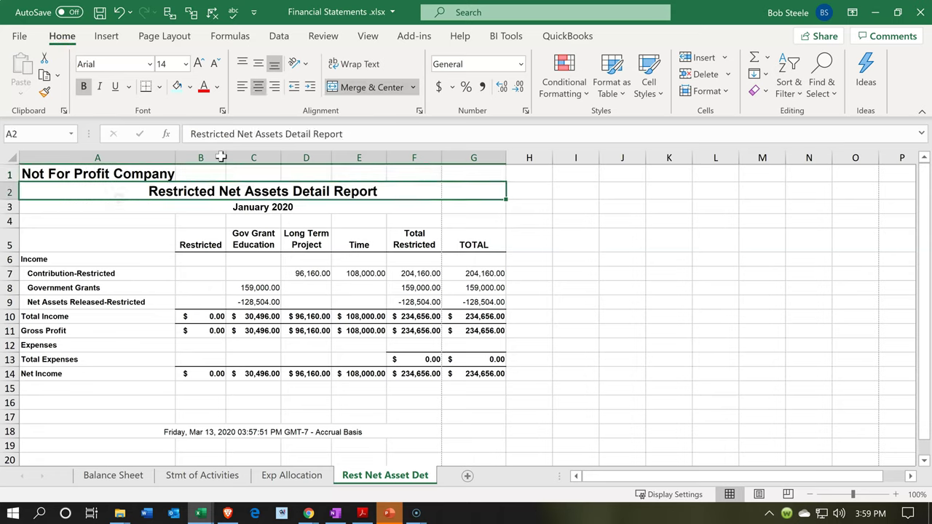
left_click(329, 93)
left_click(128, 207)
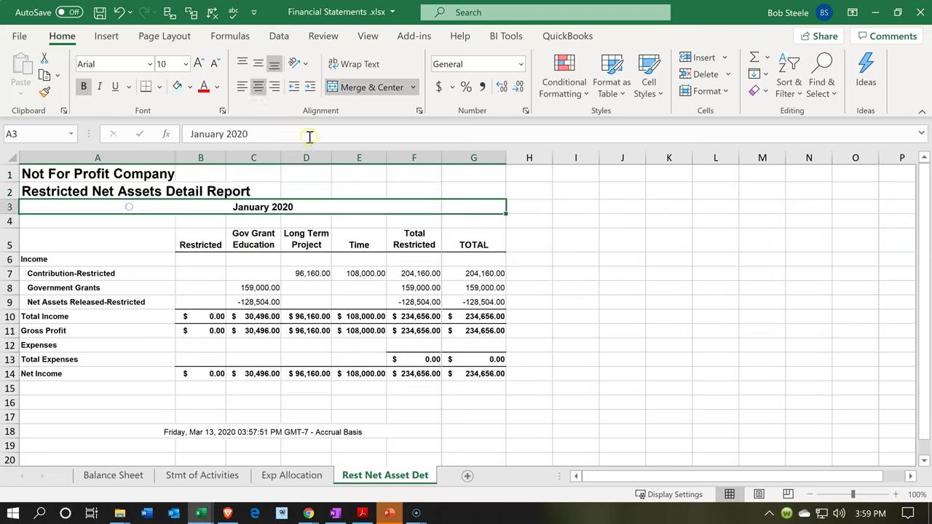
left_click(350, 88)
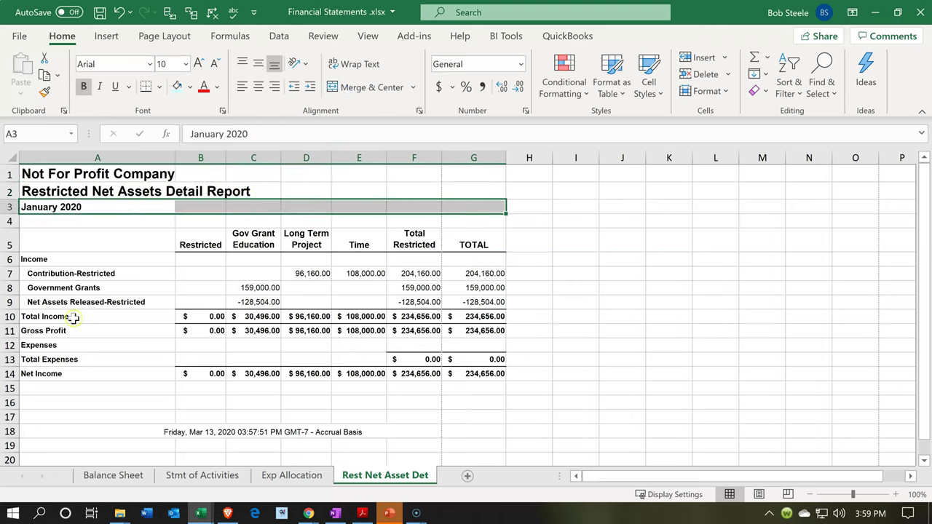
Delete rows 11 to 15, from Gross Profit through the blank row below Net Income.
left_click(10, 345)
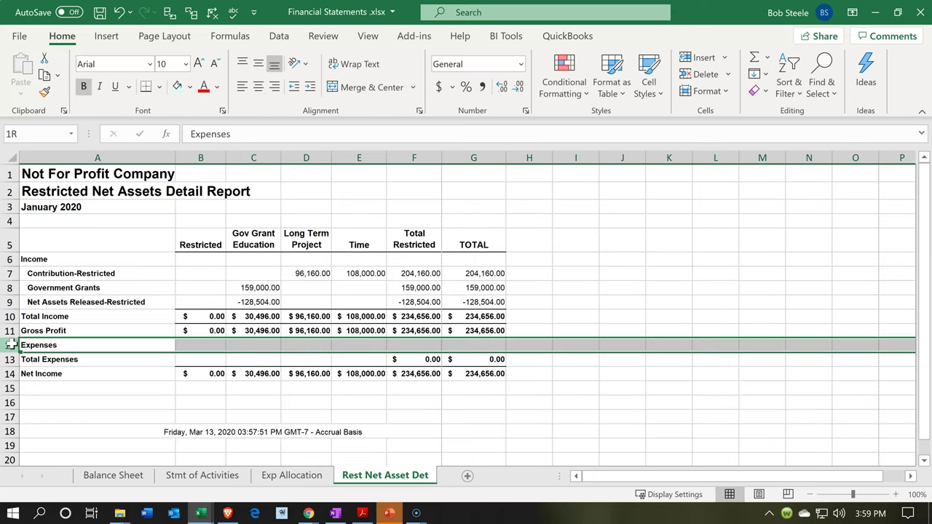
left_click_drag(10, 331, 10, 388)
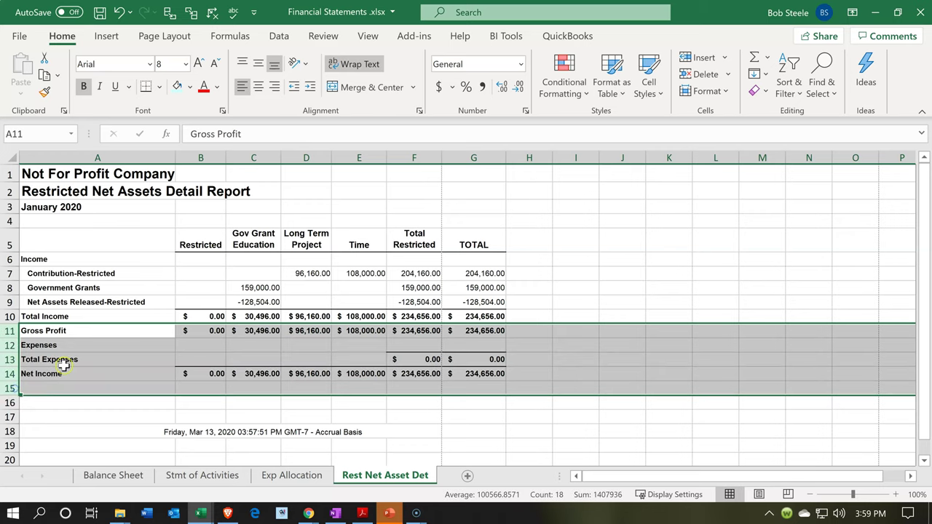
right_click(64, 367)
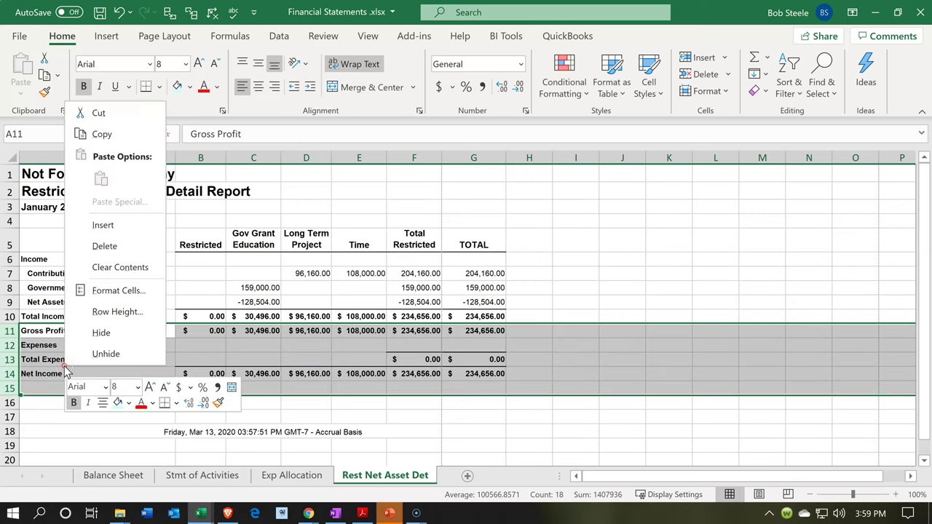
left_click(85, 250)
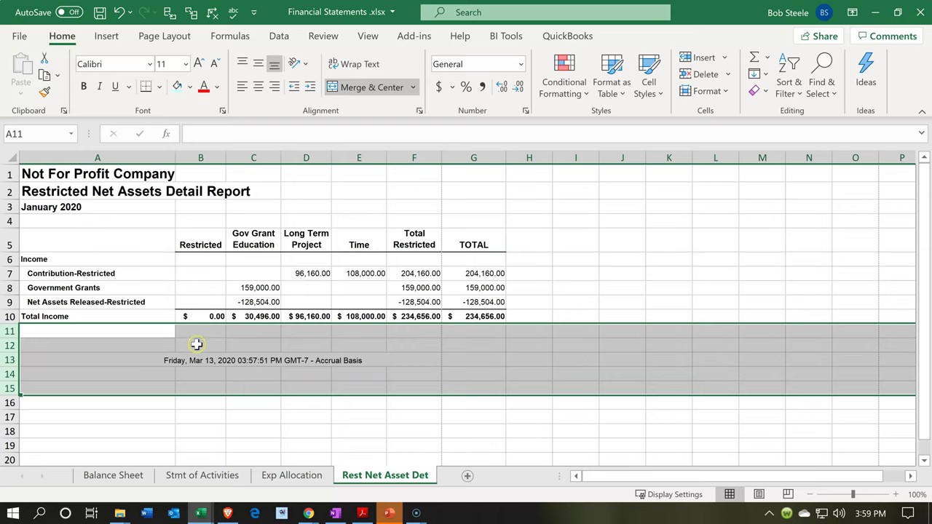
left_click(196, 345)
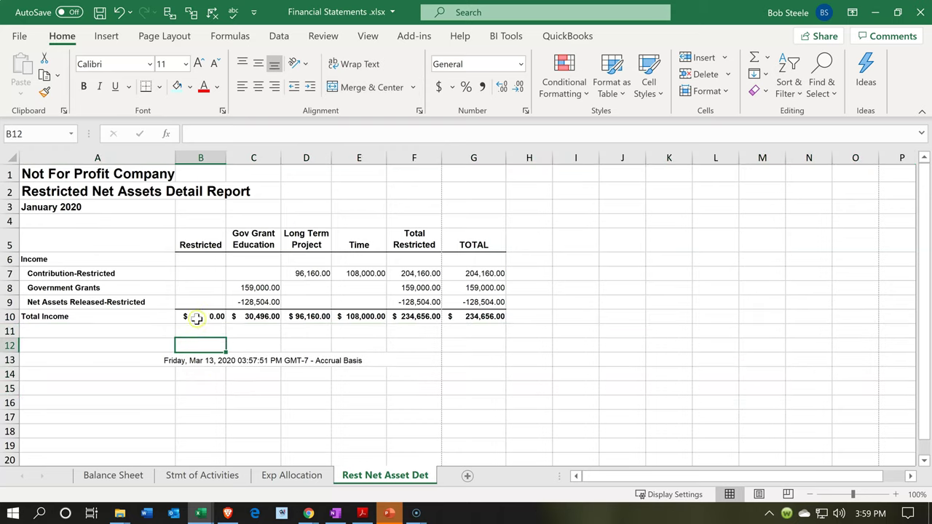
Delete the empty Restricted column (column B) from the Rest Net Asset Det sheet.
left_click(197, 158)
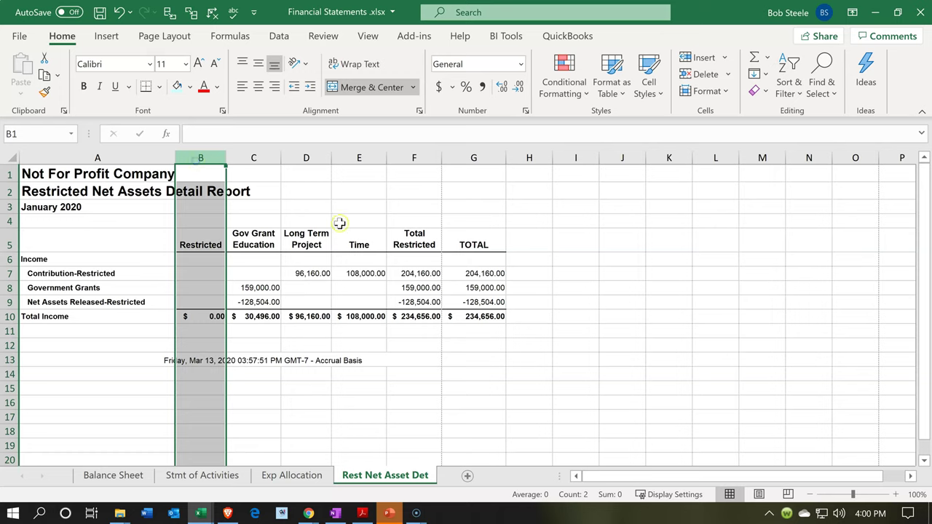
right_click(187, 278)
left_click(227, 158)
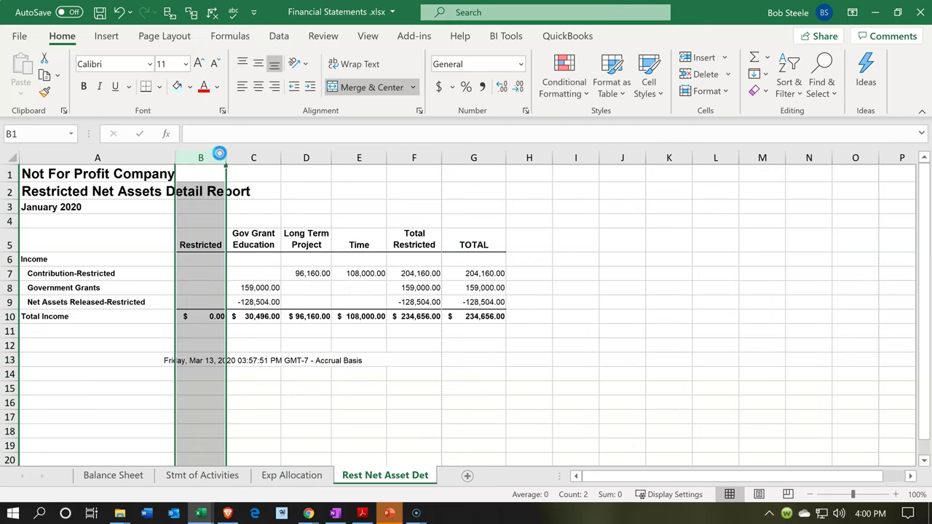
Replace the Total Restricted formula in E7 with =SUM(B7:D7) and fill it down through E9.
left_click(369, 276)
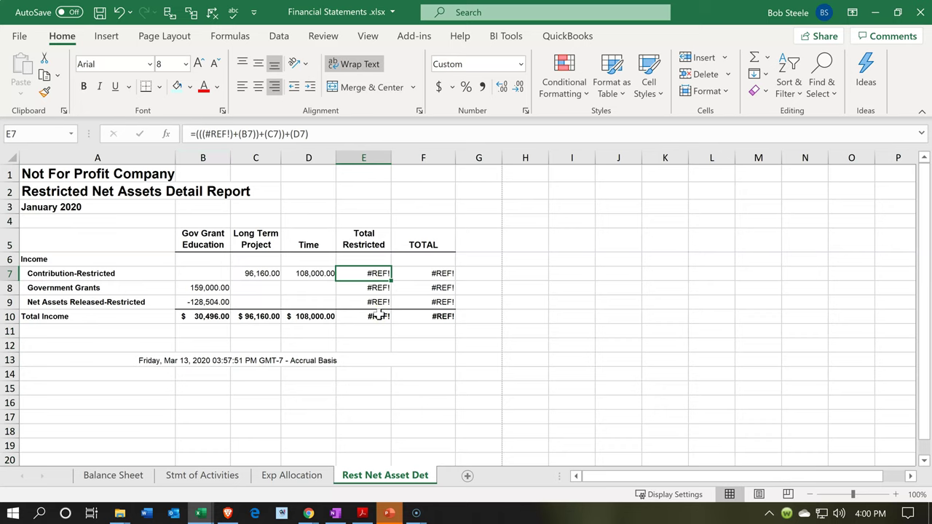
type("=sum(")
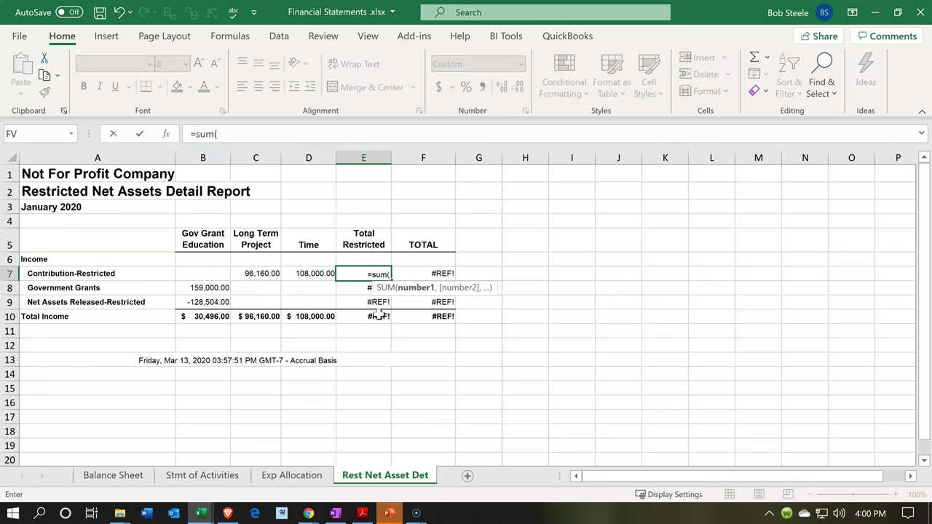
key("Left")
key("shift+Left")
key("shift+Left")
key("Return")
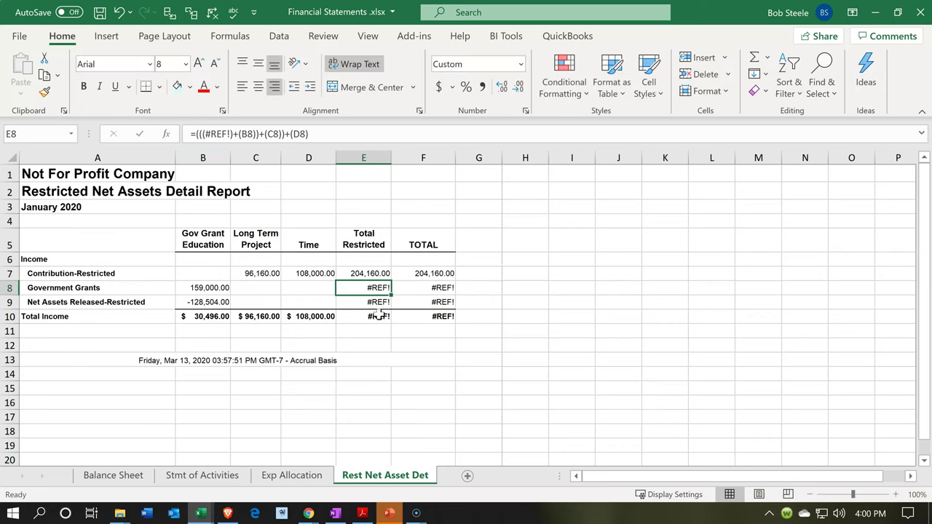
left_click(387, 275)
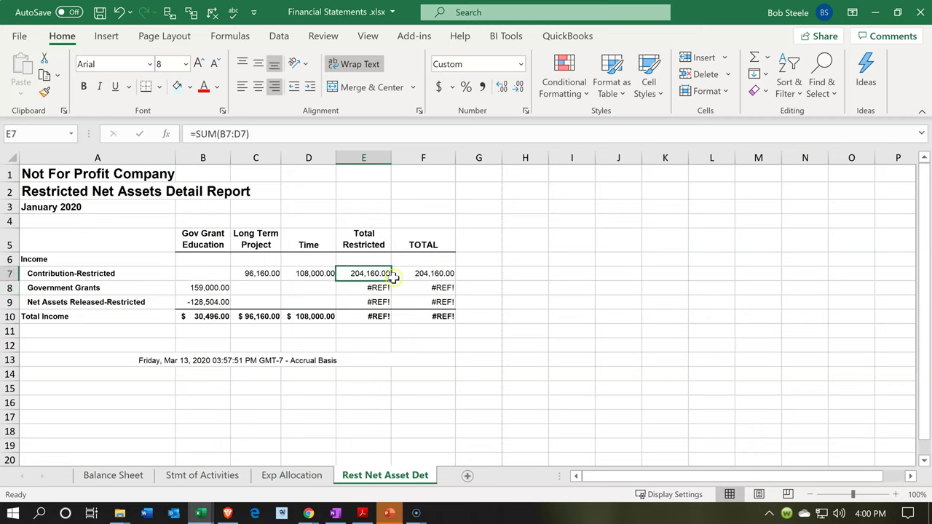
left_click_drag(390, 281, 390, 307)
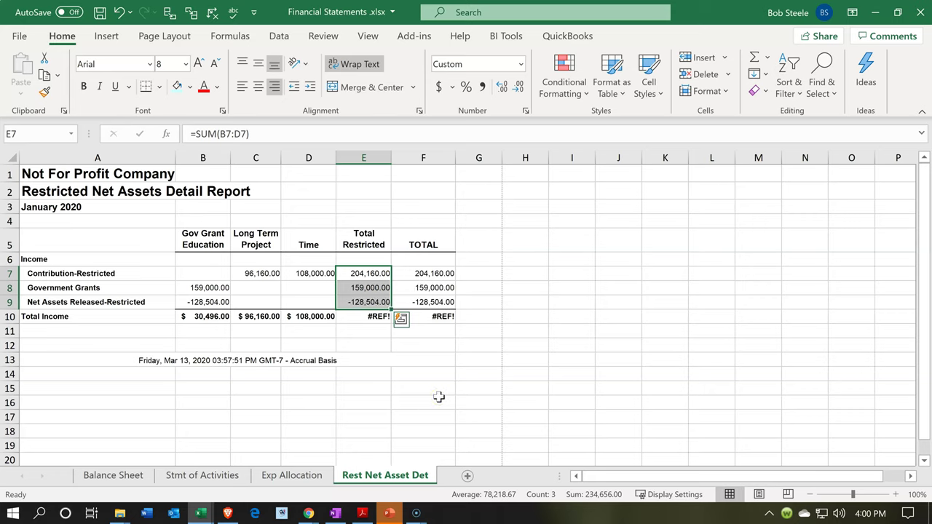
left_click(438, 400)
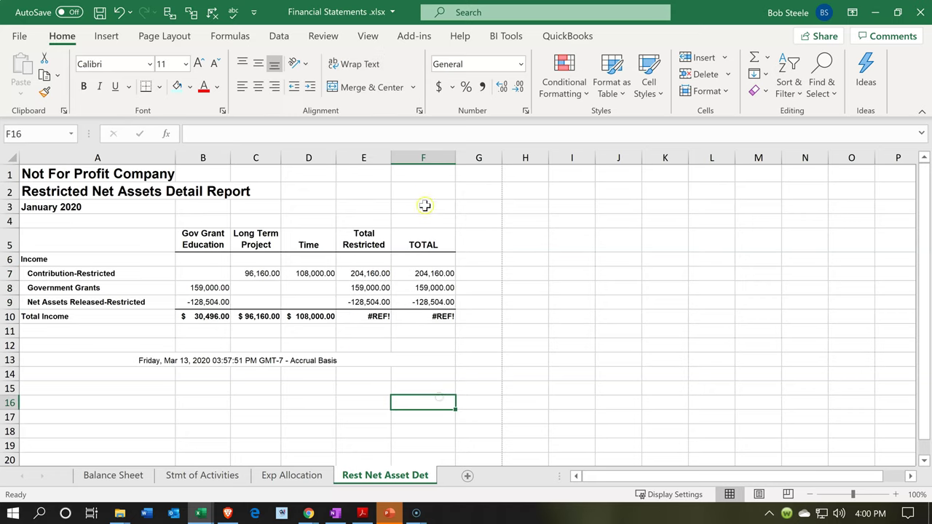
Delete the redundant TOTAL column (column F).
left_click(415, 157)
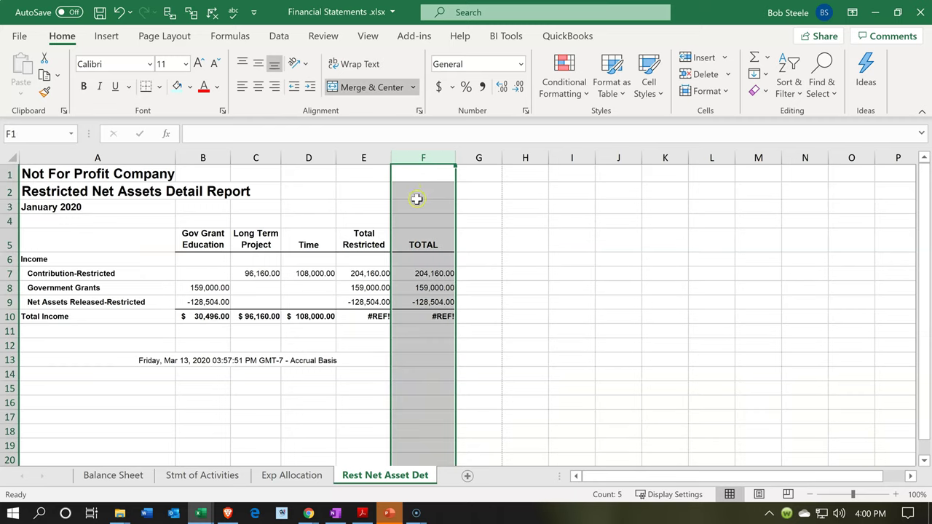
right_click(417, 198)
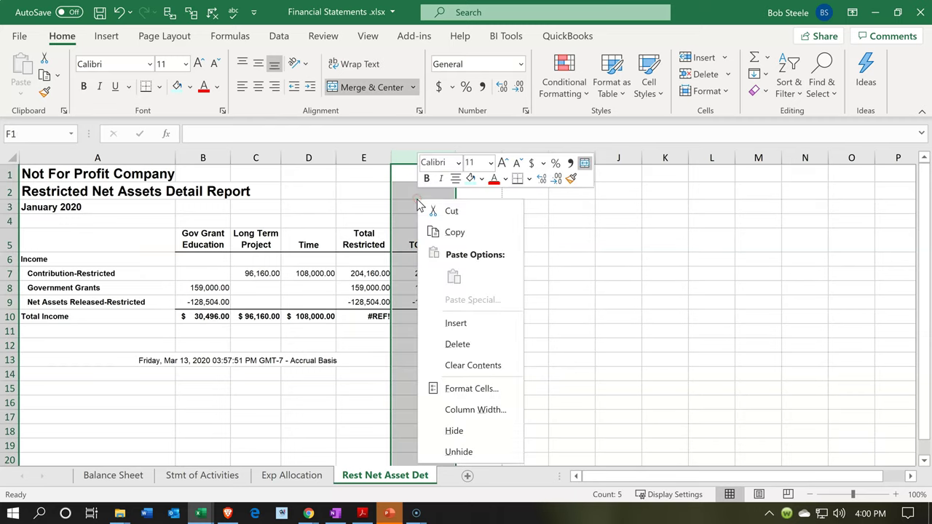
left_click(440, 342)
left_click(380, 343)
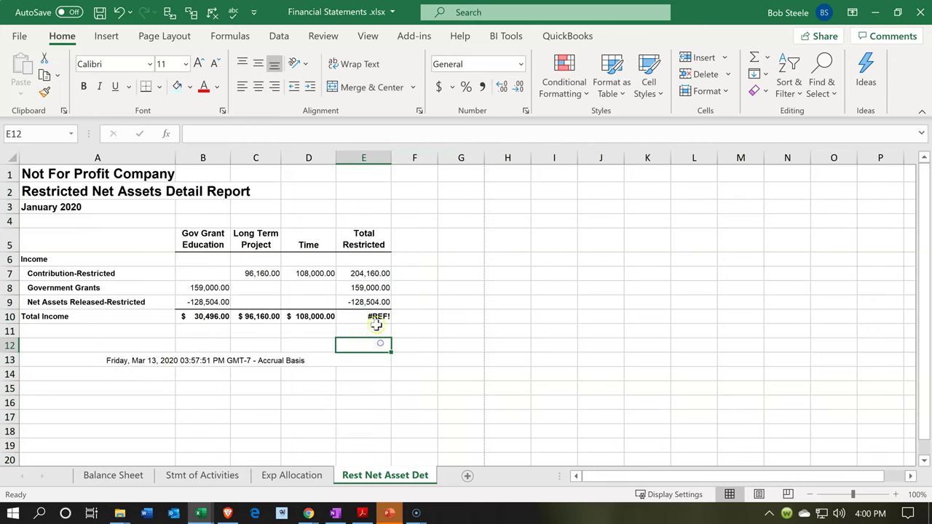
Replace the Total Income formula in E10 with a SUM of E7:E9.
left_click(362, 316)
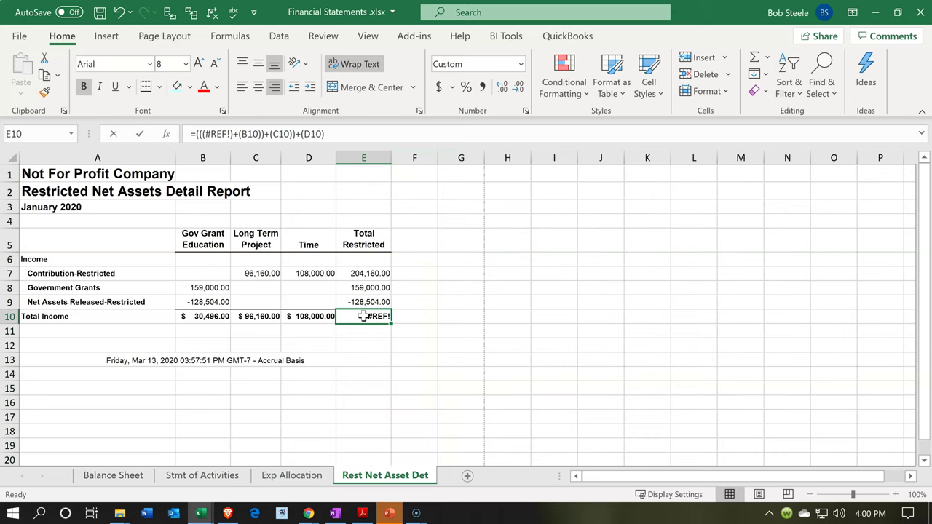
type("=sum(")
key("Up")
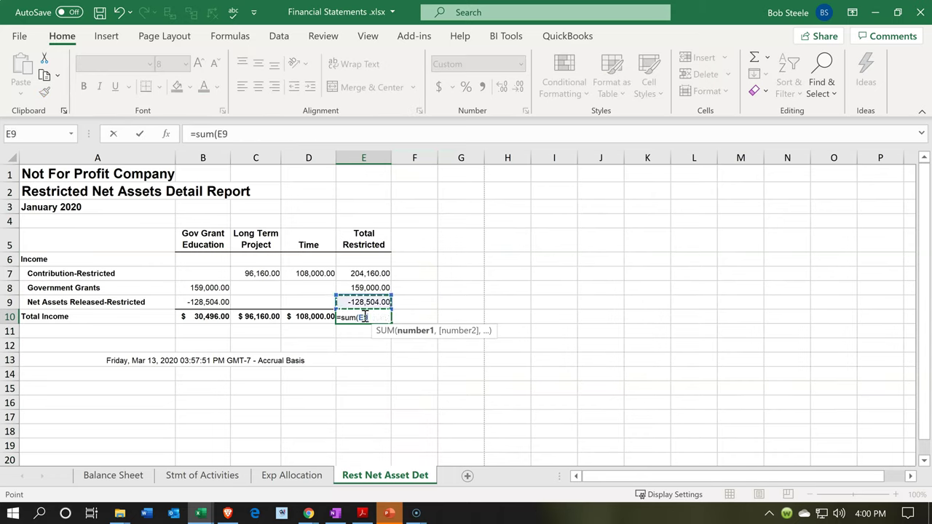
key("shift+Up")
key("shift+Up")
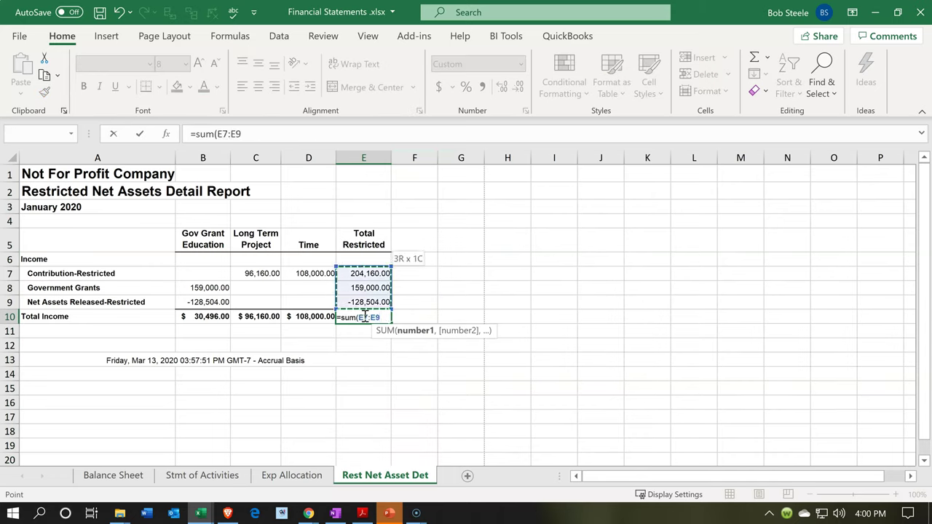
key("Return")
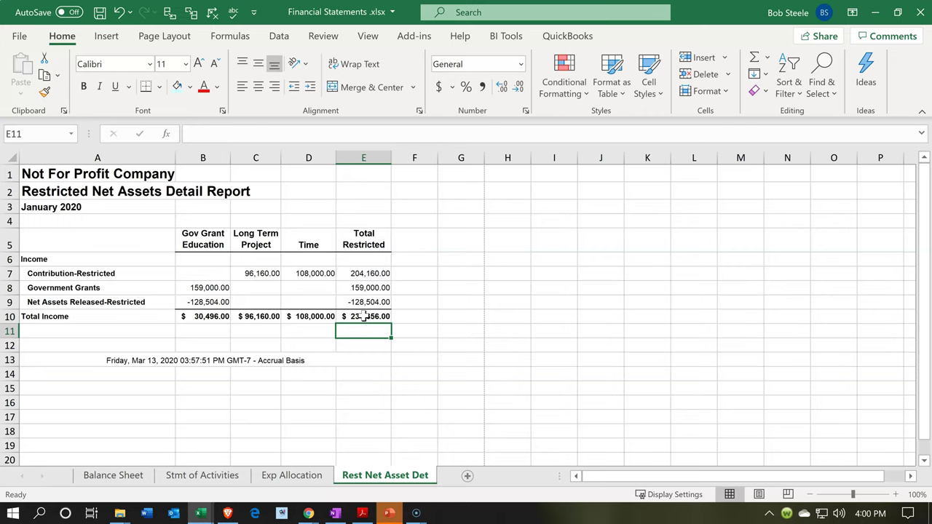
left_click(517, 415)
Format columns B to F as Currency with no symbol, zero decimal places, and negative numbers in red parentheses.
scroll(517, 415, "up", 3)
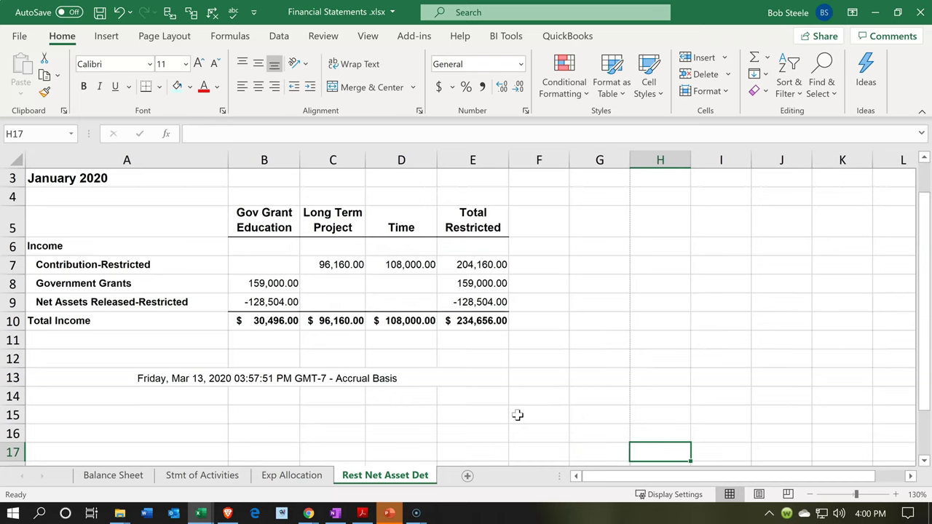
scroll(517, 414, "up", 1)
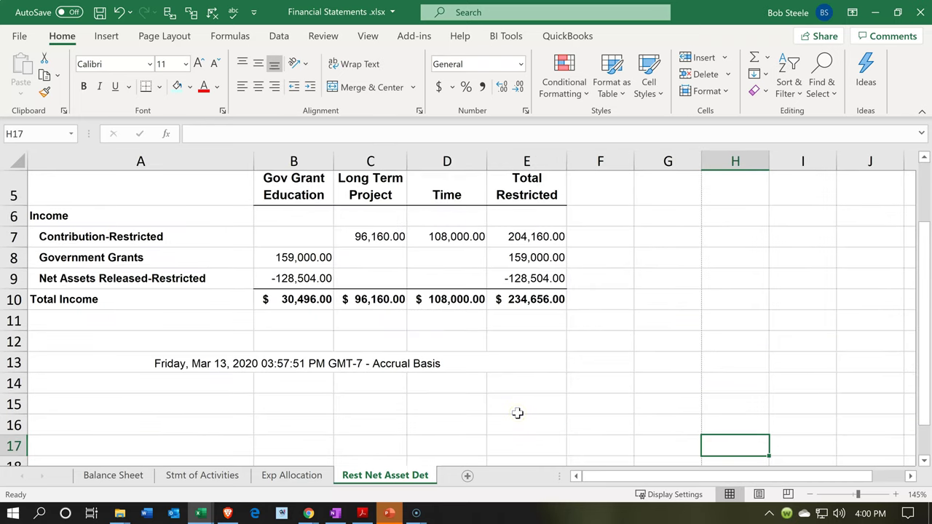
scroll(516, 412, "up", 2)
left_click_drag(278, 157, 611, 202)
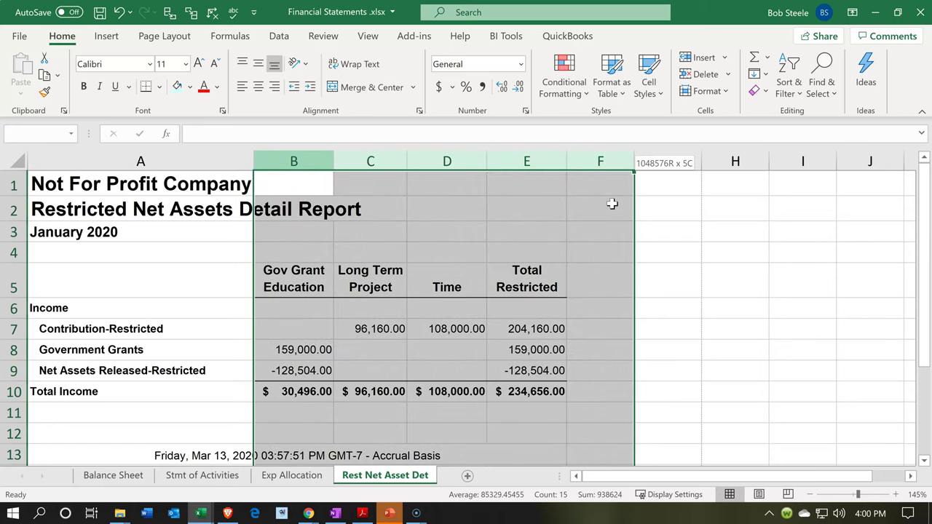
right_click(386, 351)
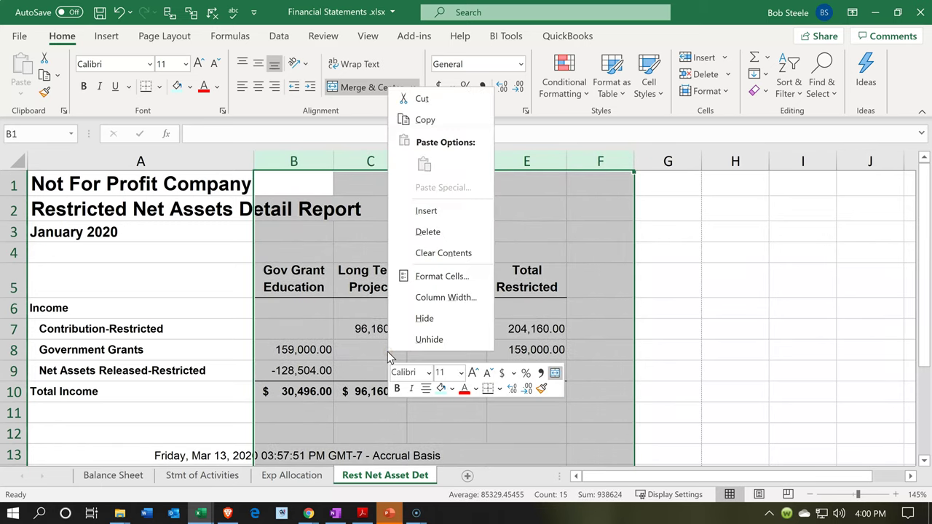
left_click(431, 279)
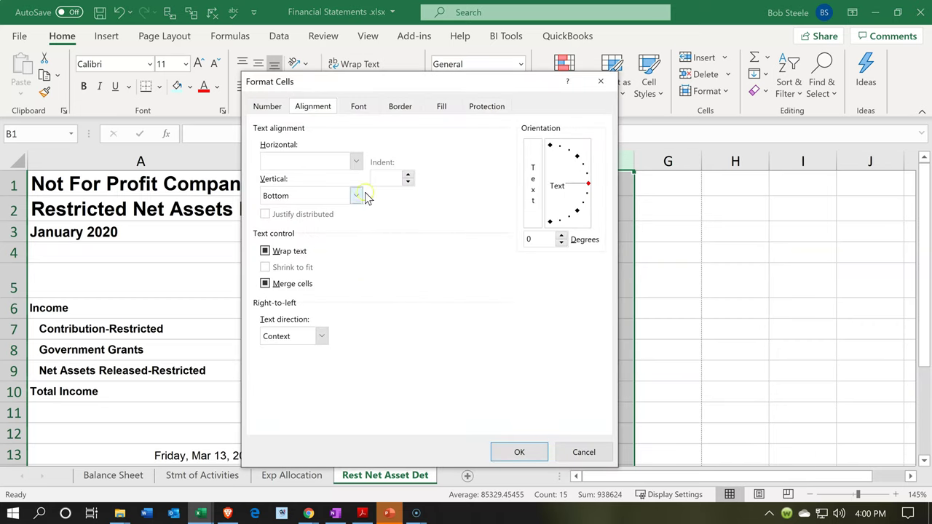
left_click(268, 108)
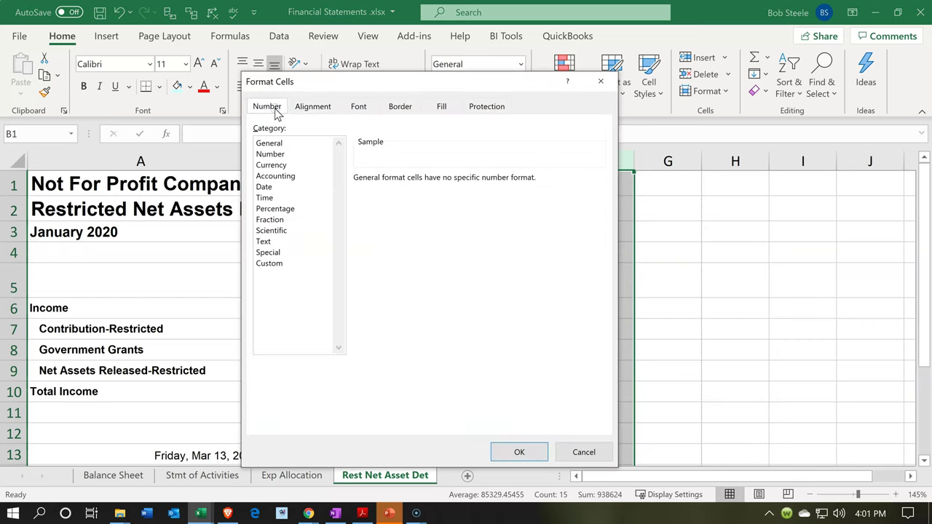
left_click(271, 166)
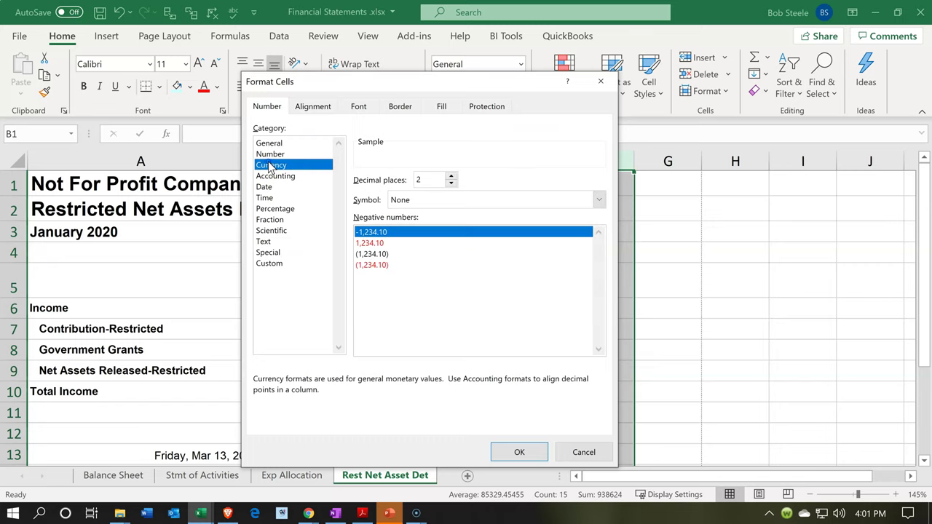
left_click(381, 265)
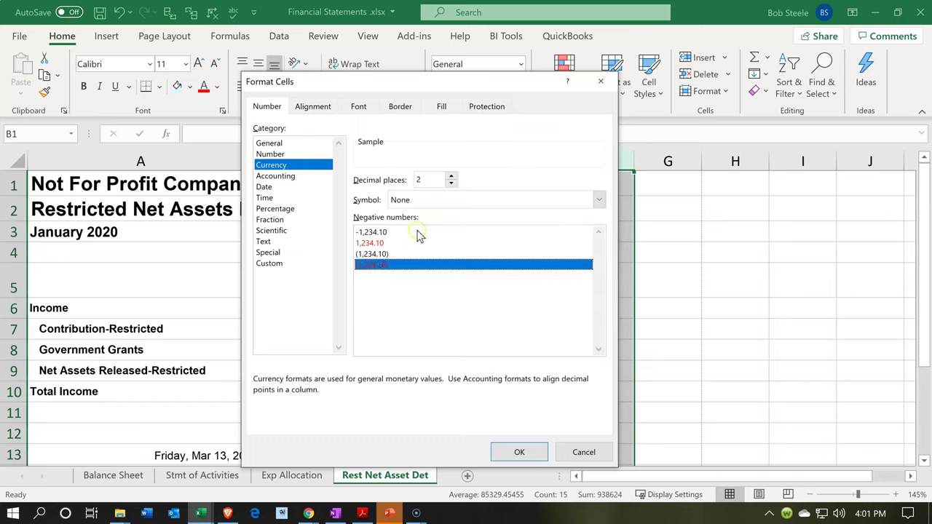
left_click(452, 185)
left_click(452, 184)
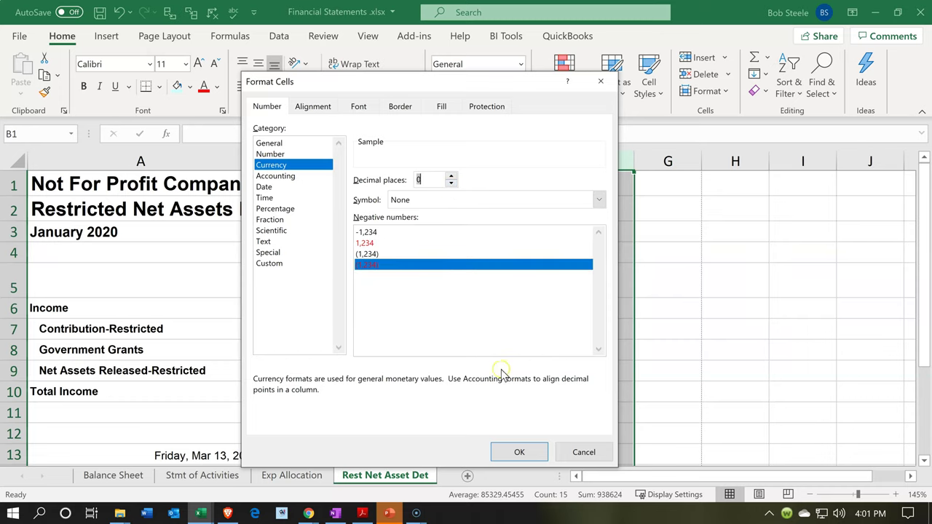
left_click(509, 449)
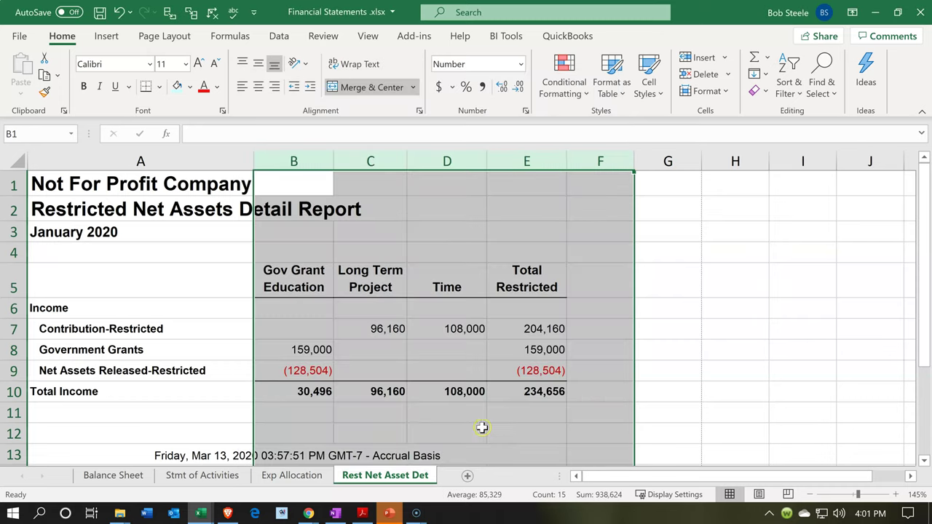
left_click(407, 414)
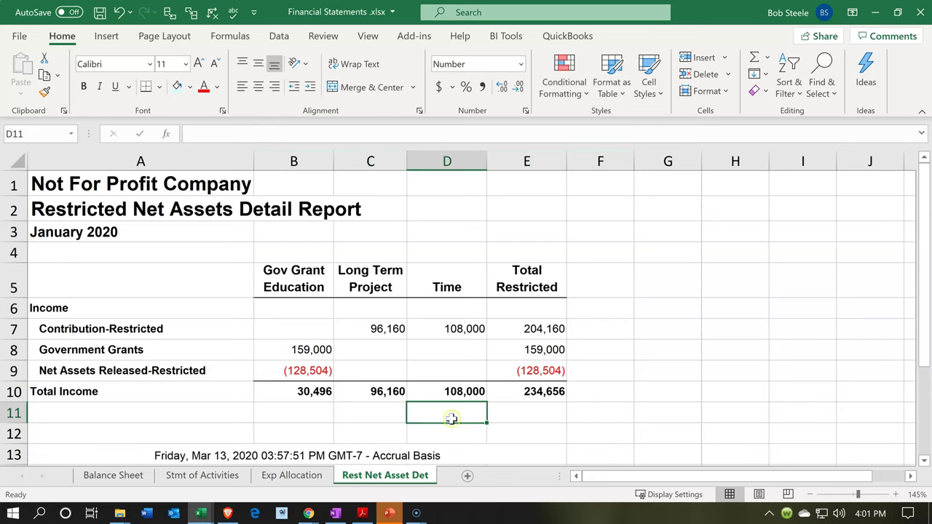
Compare the Total Restricted income in E10 with Restricted net assets on the Balance Sheet and the restricted Increase in Net Assets on Stmt of Activities.
left_click(511, 391)
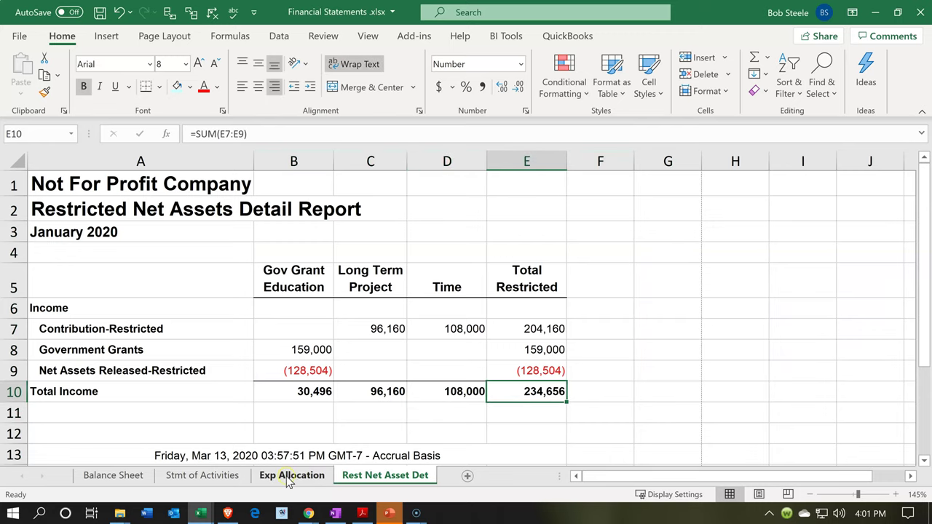
left_click(117, 475)
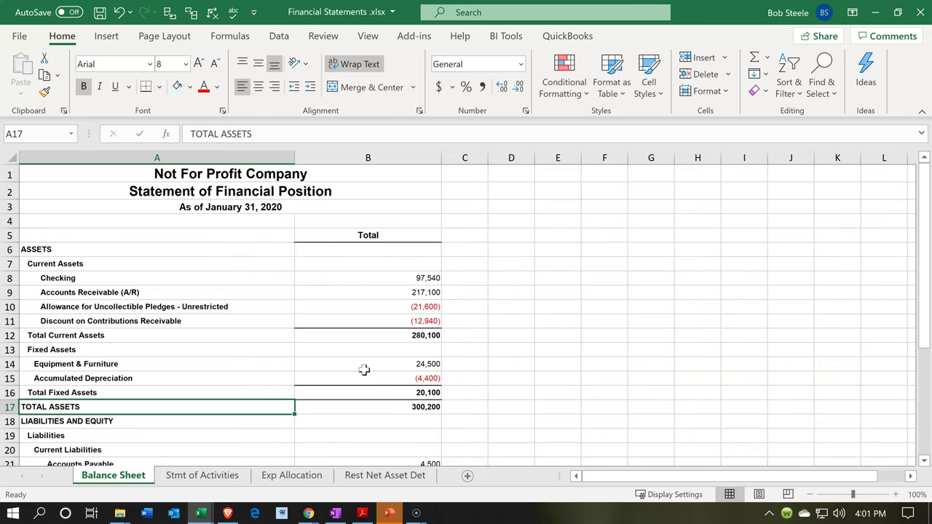
left_click(364, 369)
scroll(364, 369, "down", 3)
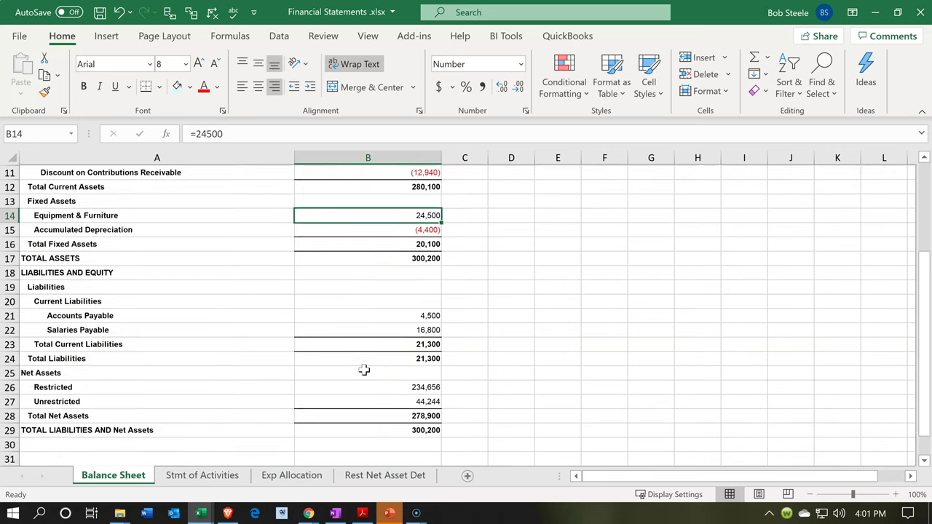
scroll(364, 370, "down", 1)
left_click(369, 358)
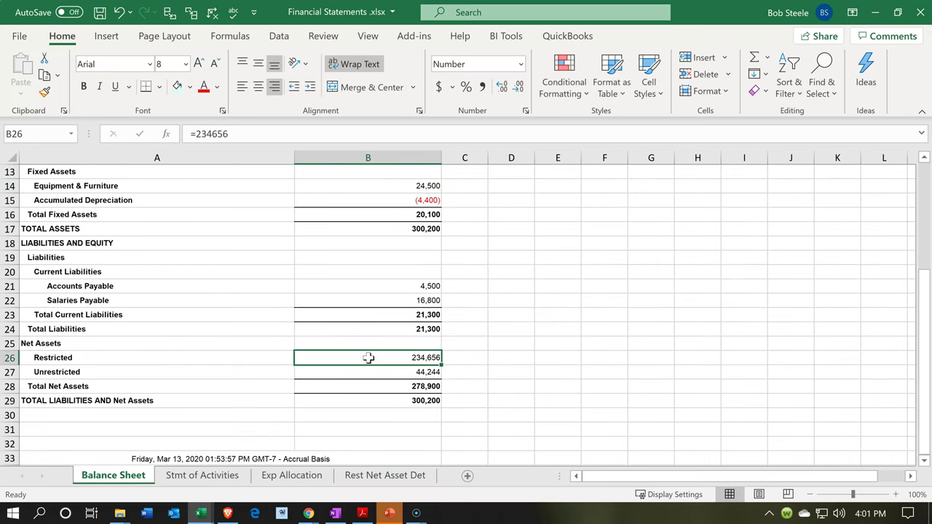
left_click(361, 472)
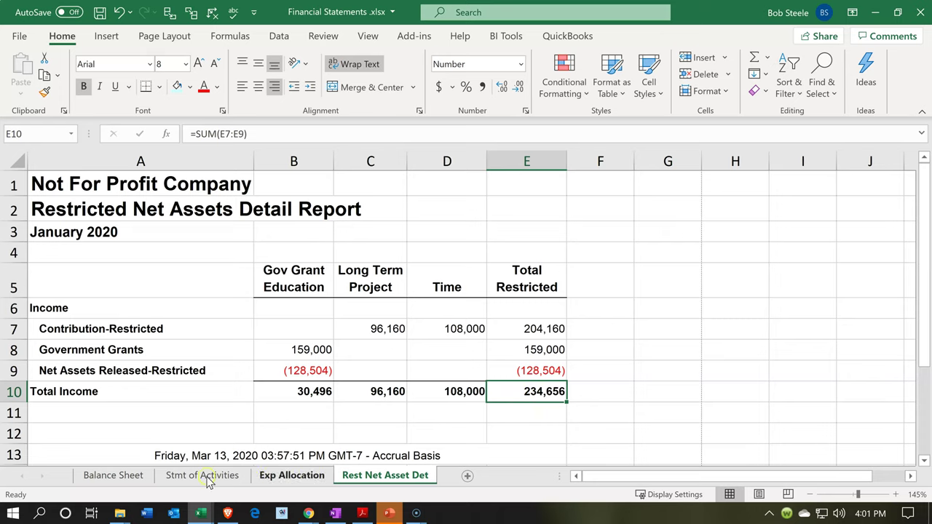
left_click(126, 471)
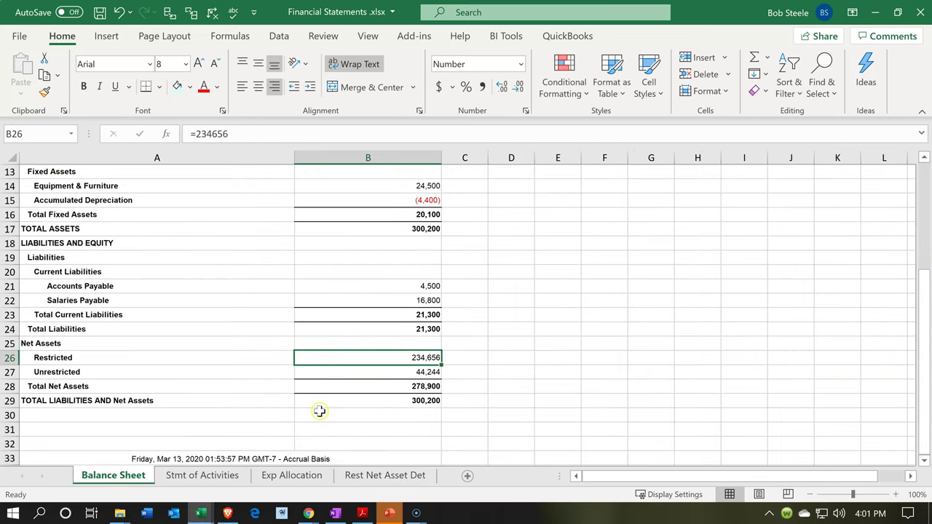
left_click(219, 473)
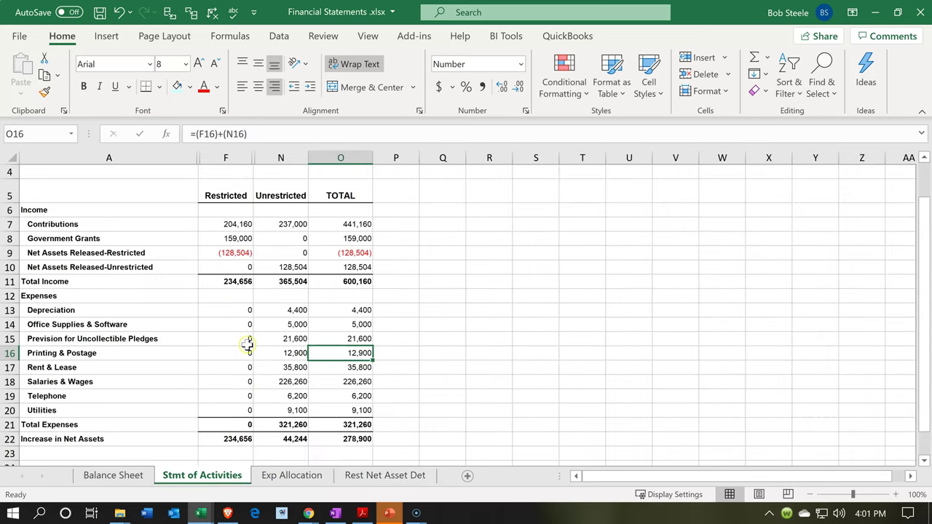
left_click(241, 437)
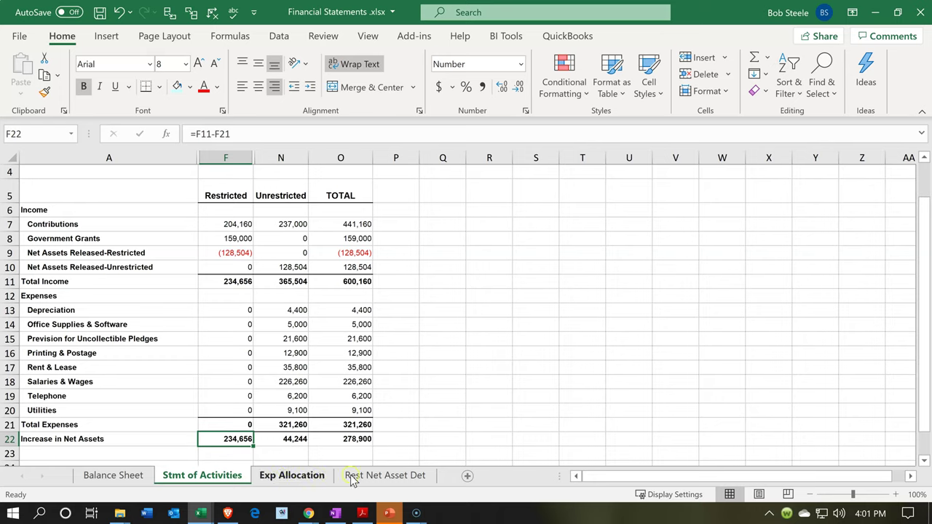
left_click(374, 475)
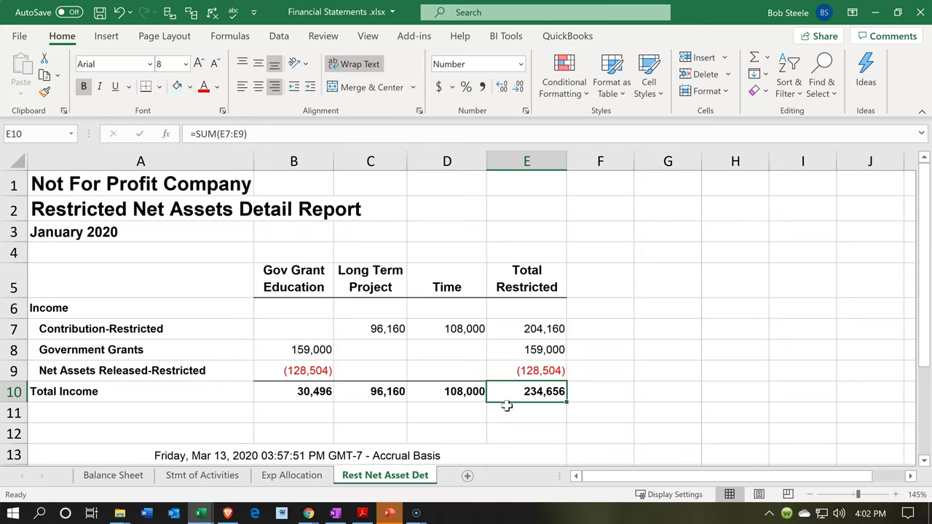
left_click(178, 237)
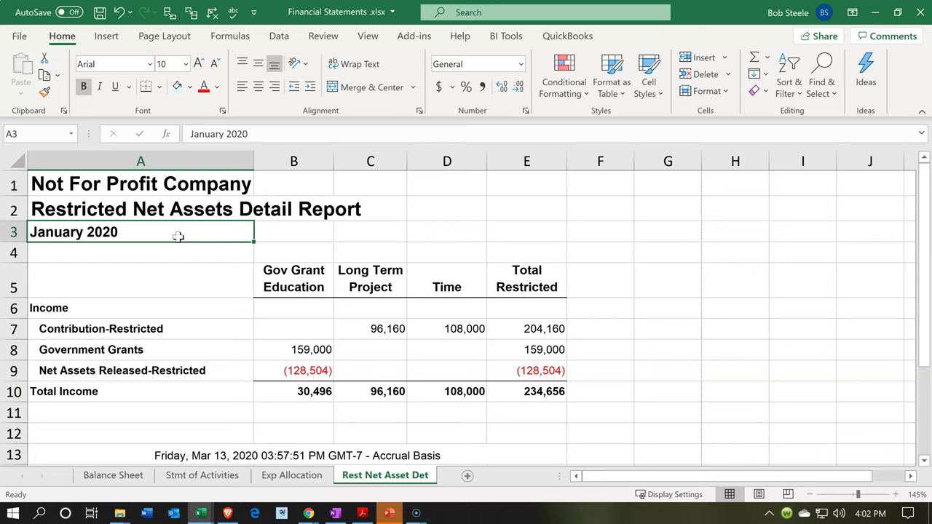